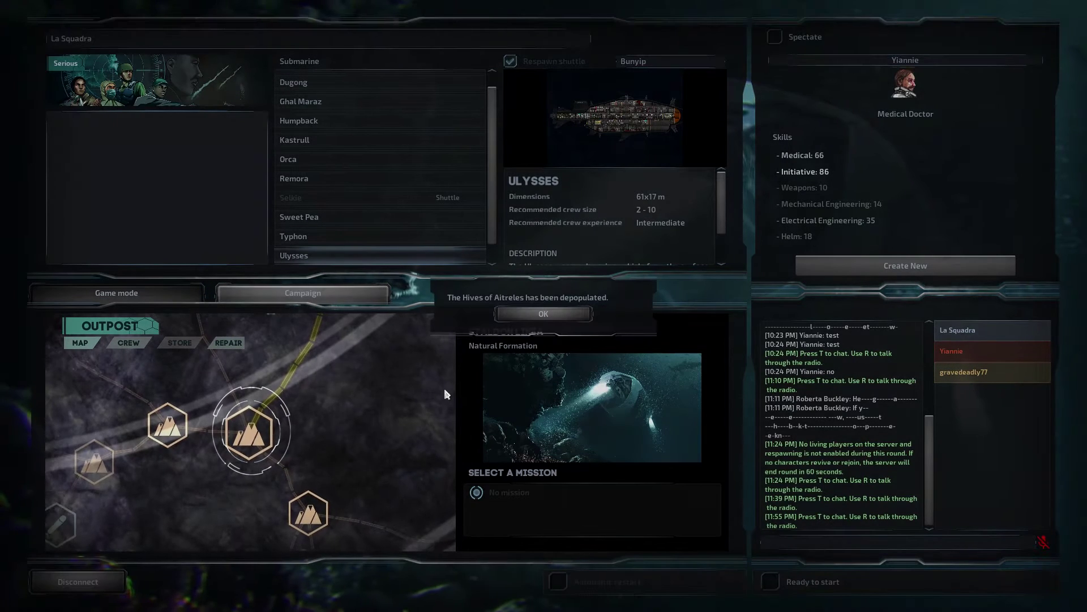
Dismiss the depopulation notice and review the Crew and Repair tabs with 10,055 credits
click(546, 317)
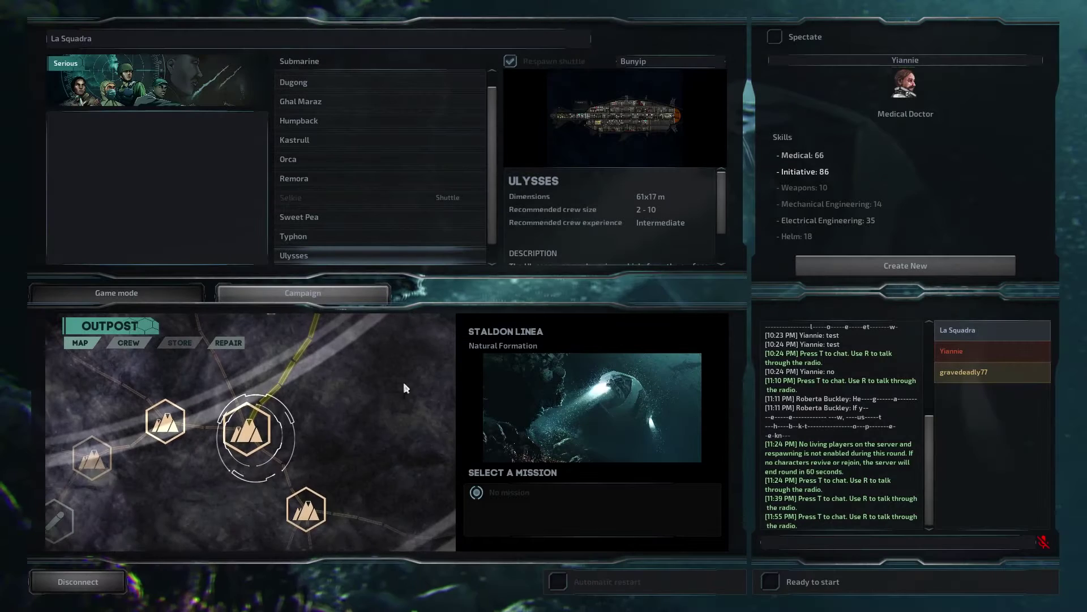
scroll(351, 402, down, 3)
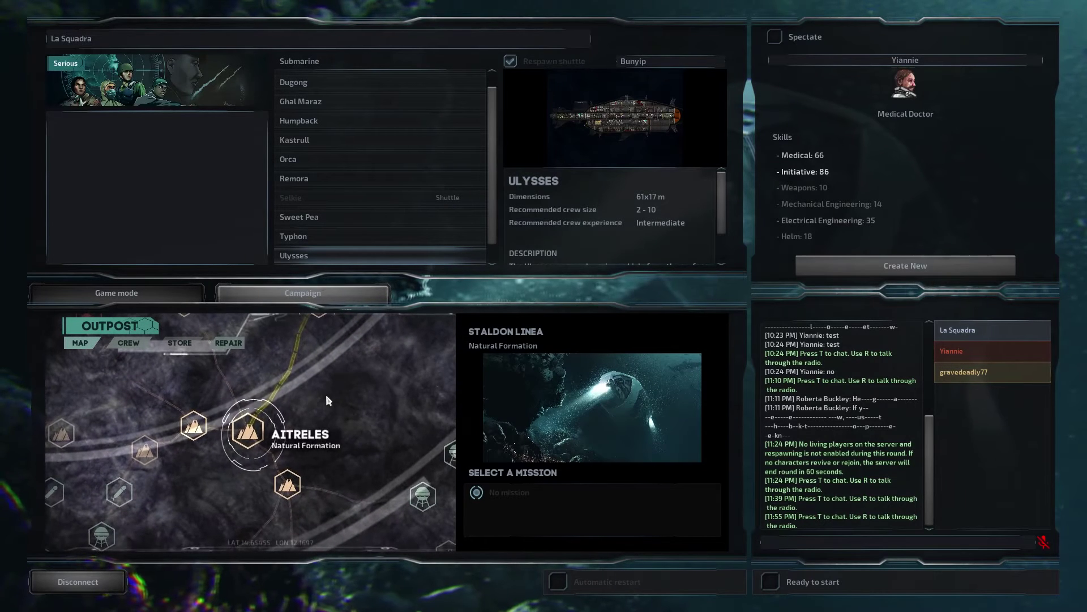
click(128, 343)
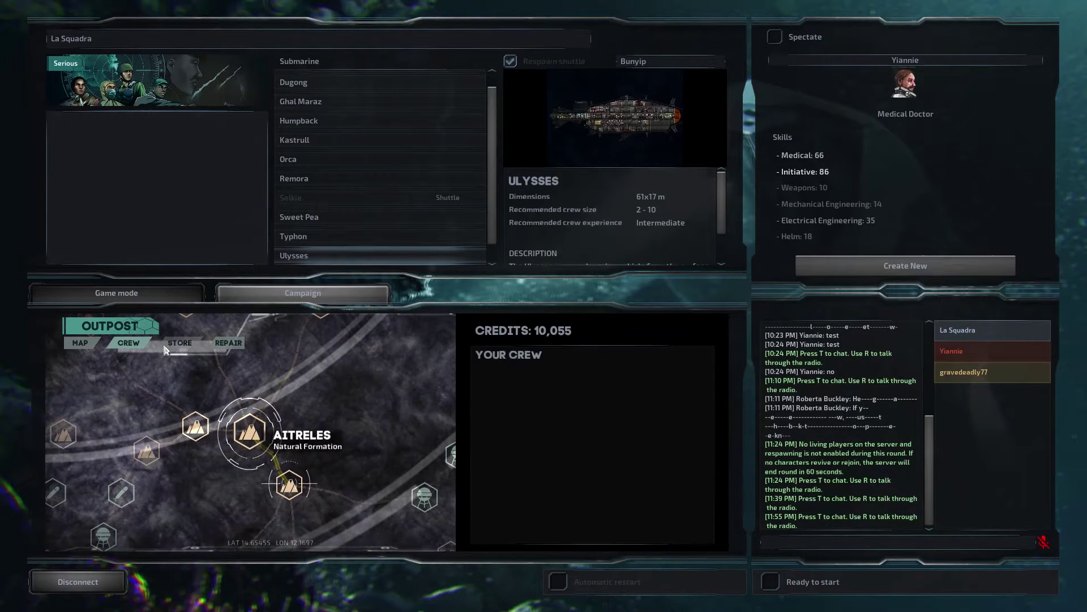
click(228, 343)
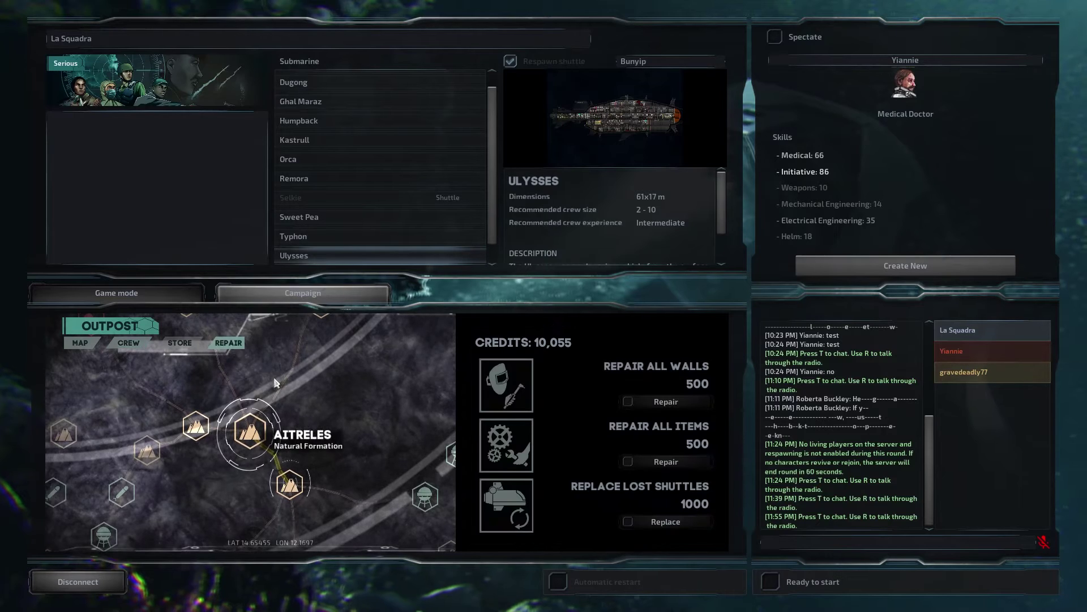
drag(256, 356, 452, 442)
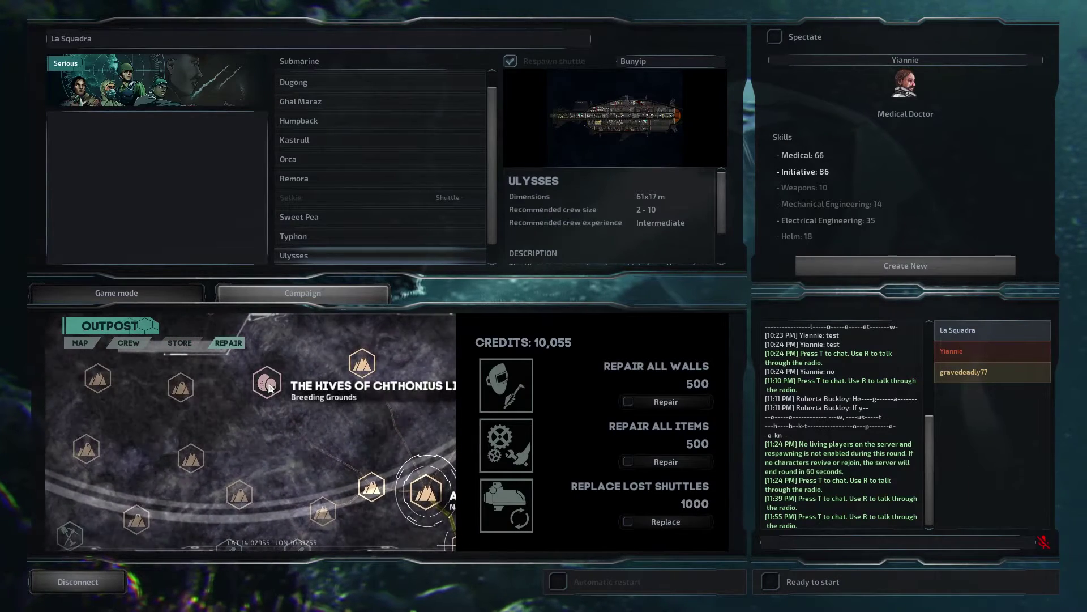
mouse_move(248, 387)
mouse_down()
mouse_move(408, 503)
mouse_move(432, 556)
mouse_up()
Try the red breeding-ground locations, dismiss each unreachable notice, and pan back to Aitreles
drag(361, 422, 419, 529)
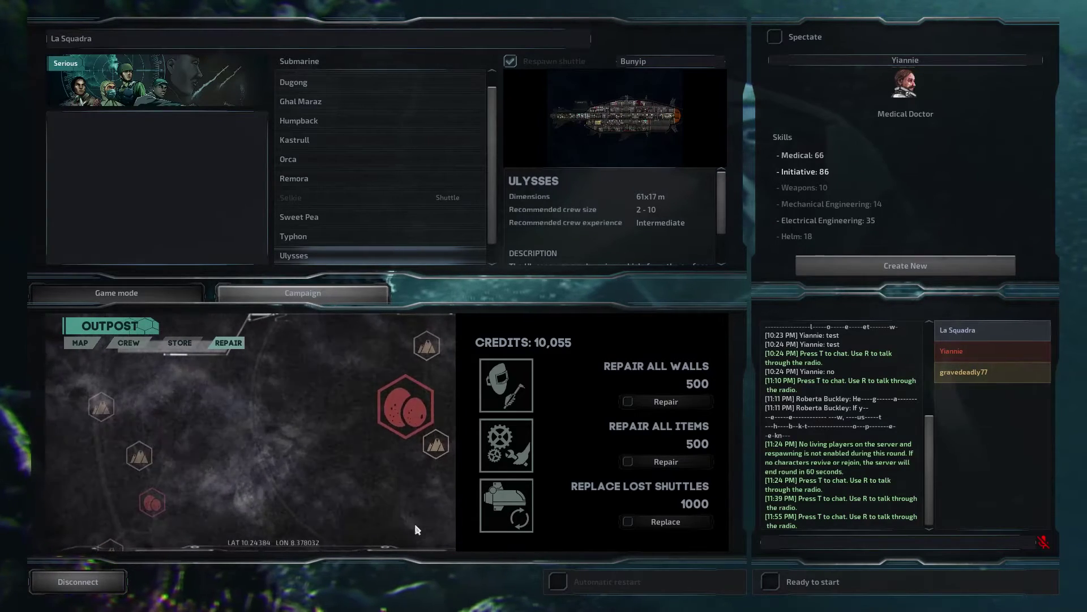
click(349, 412)
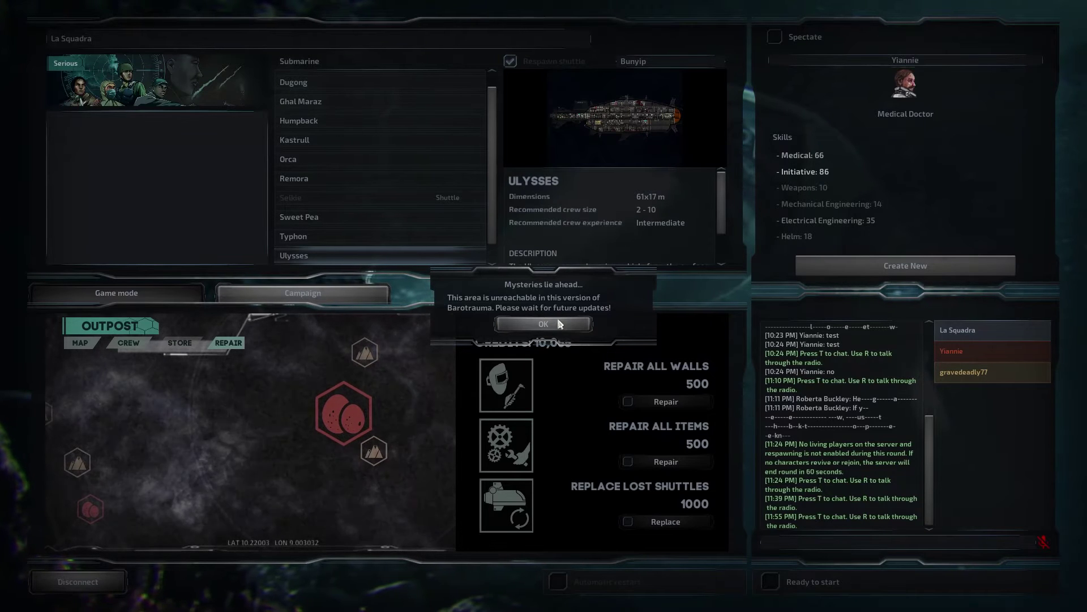
click(559, 323)
mouse_move(443, 419)
mouse_down()
mouse_move(365, 374)
mouse_move(357, 343)
mouse_up()
click(347, 401)
click(556, 328)
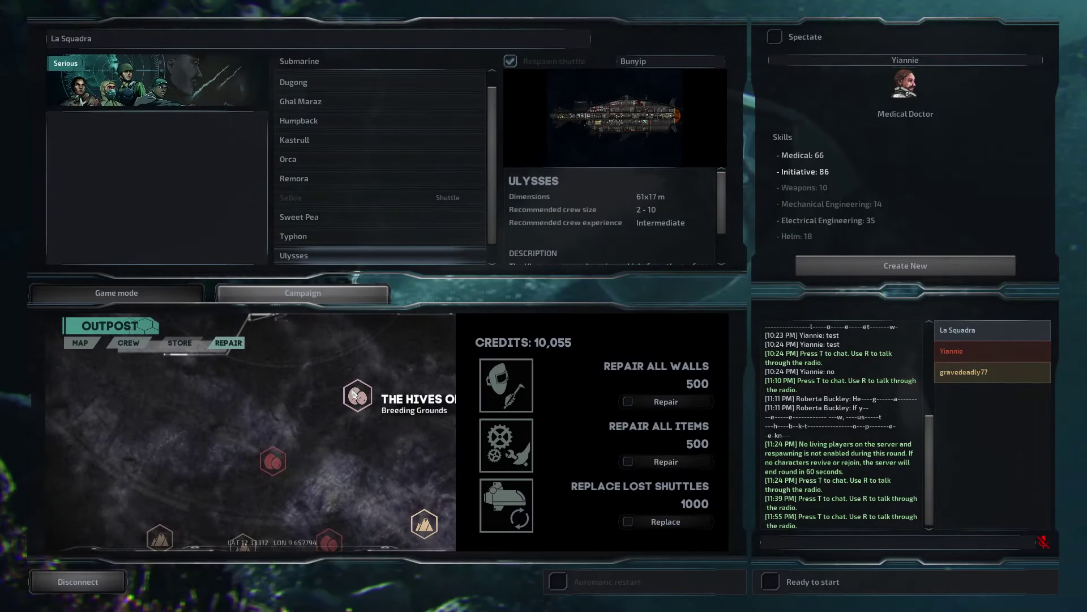
mouse_move(354, 423)
mouse_down()
mouse_move(324, 349)
mouse_move(305, 407)
mouse_up()
click(302, 407)
click(561, 324)
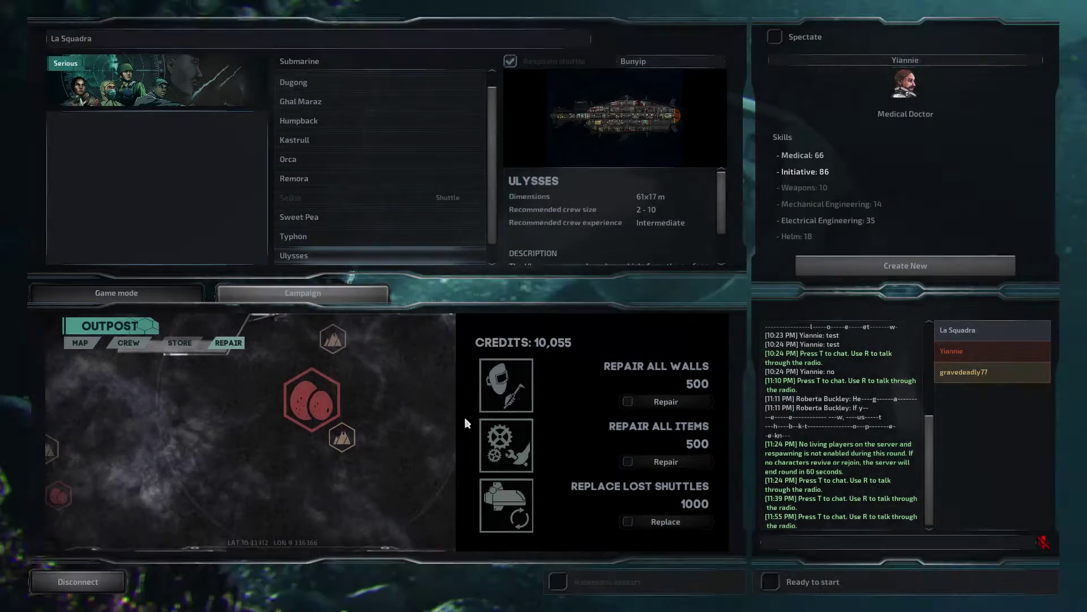
drag(374, 400, 382, 353)
scroll(382, 353, down, 5)
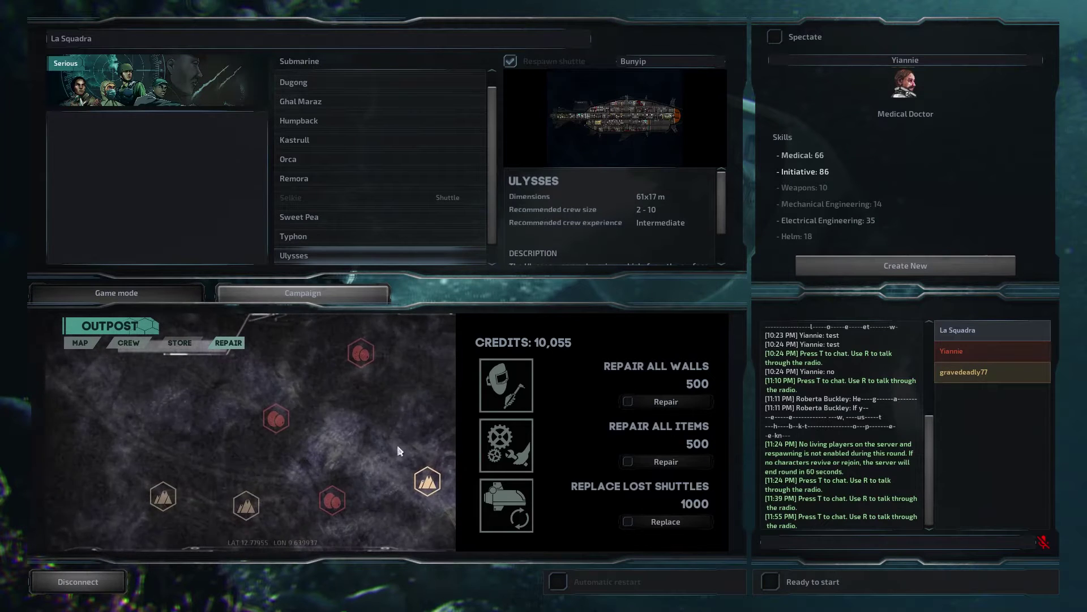
scroll(366, 416, up, 3)
drag(425, 400, 349, 370)
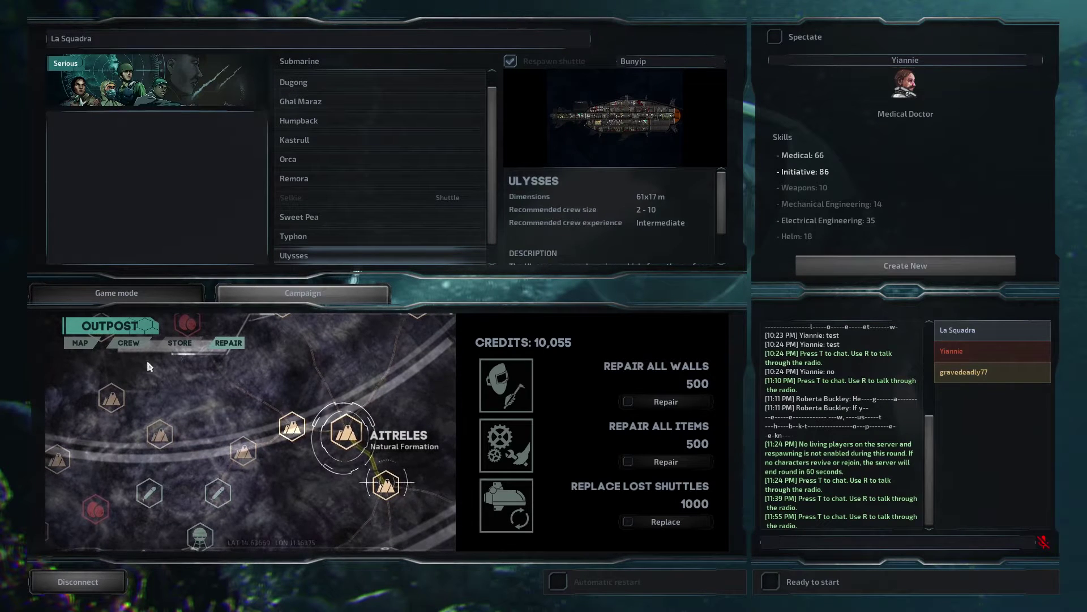
Pan the map around Aitreles's connected locations and pick Tectamus Linea as the destination
click(81, 342)
drag(295, 456, 319, 408)
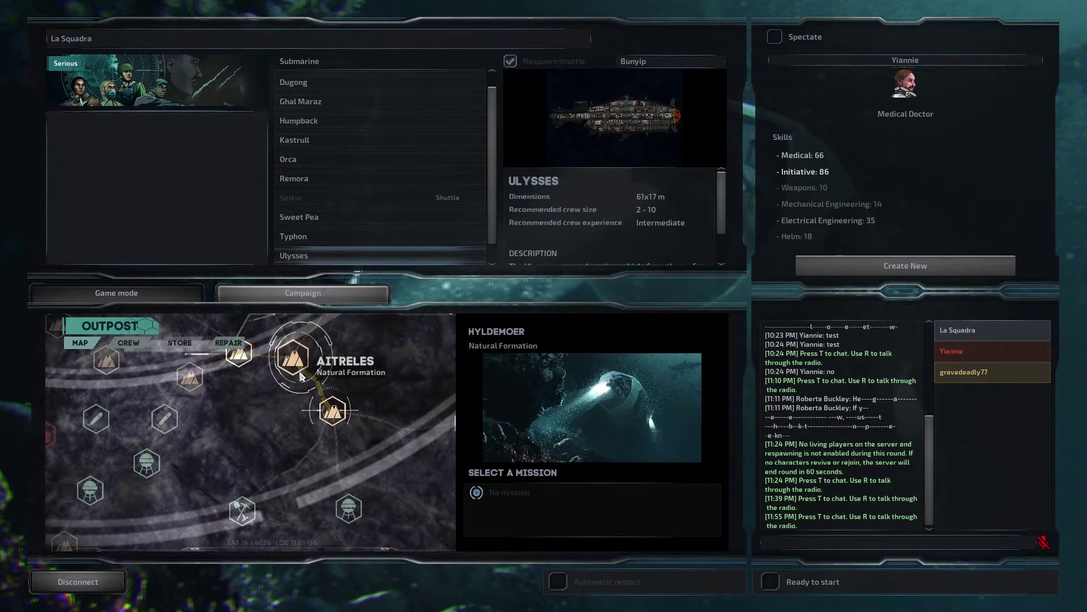
drag(237, 379, 262, 461)
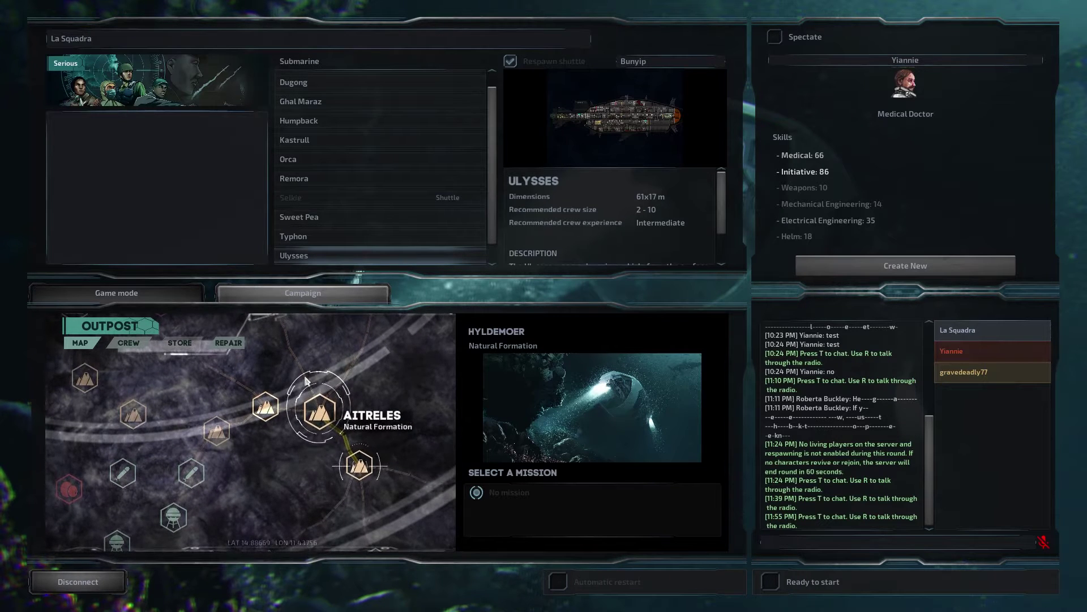
scroll(305, 380, up, 2)
scroll(316, 400, up, 2)
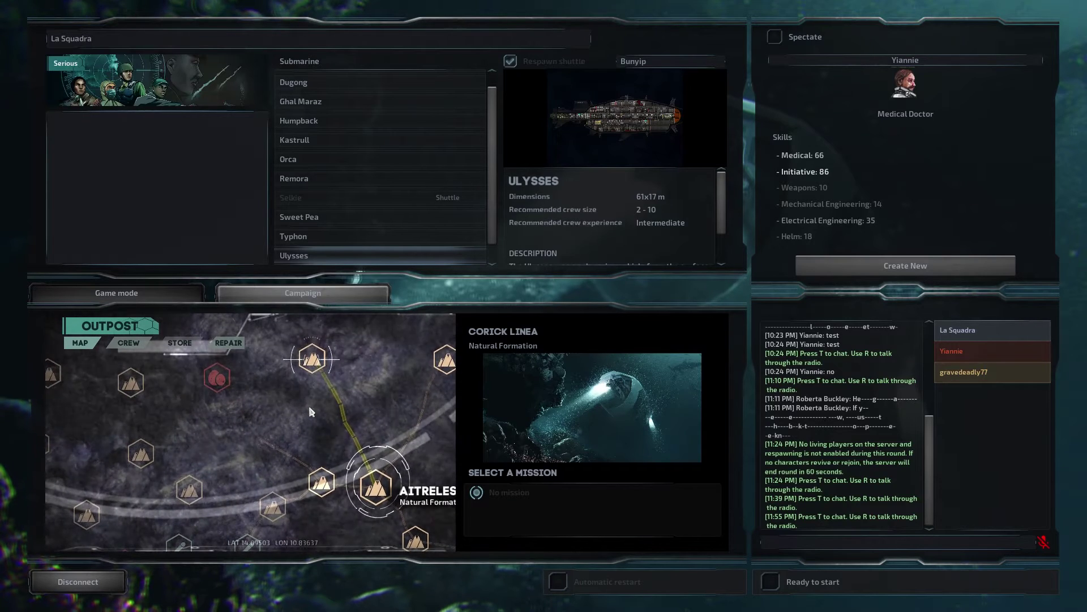
drag(308, 409, 344, 470)
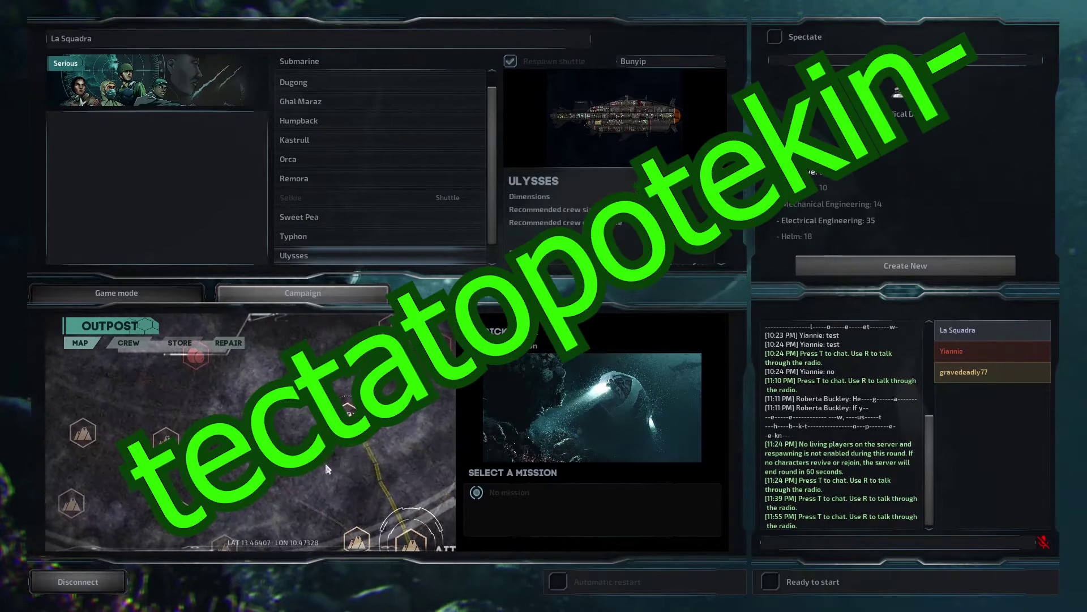
scroll(345, 459, down, 3)
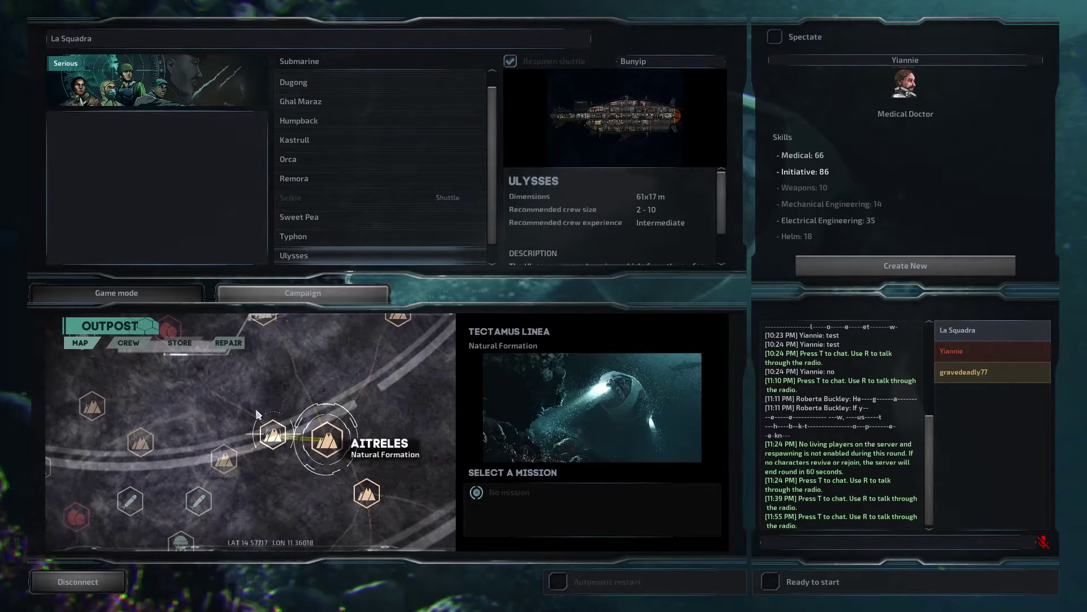
drag(254, 412, 345, 463)
drag(285, 380, 332, 443)
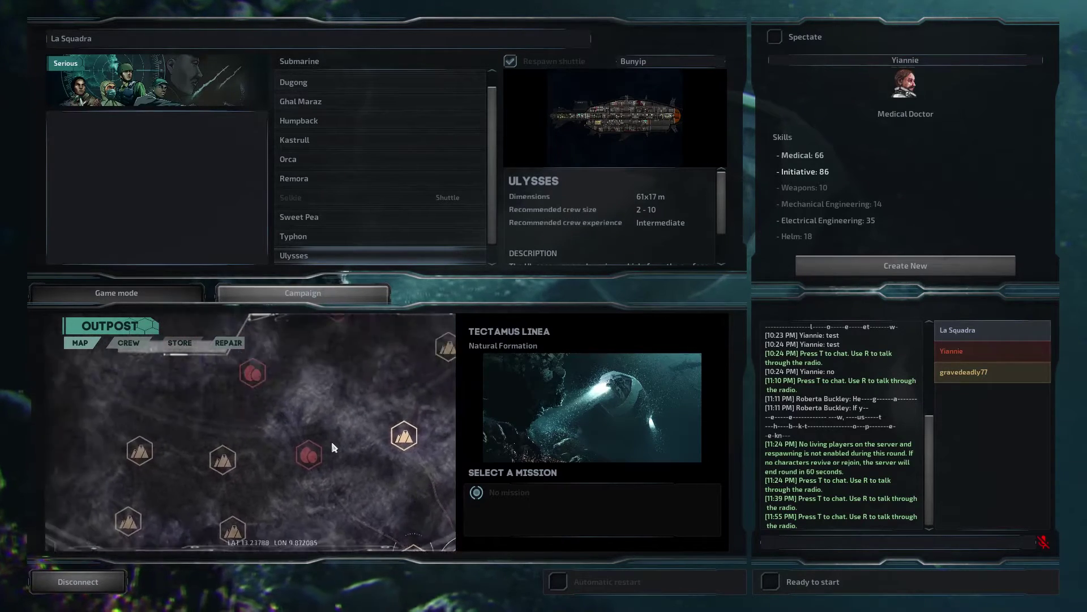
drag(256, 389, 230, 338)
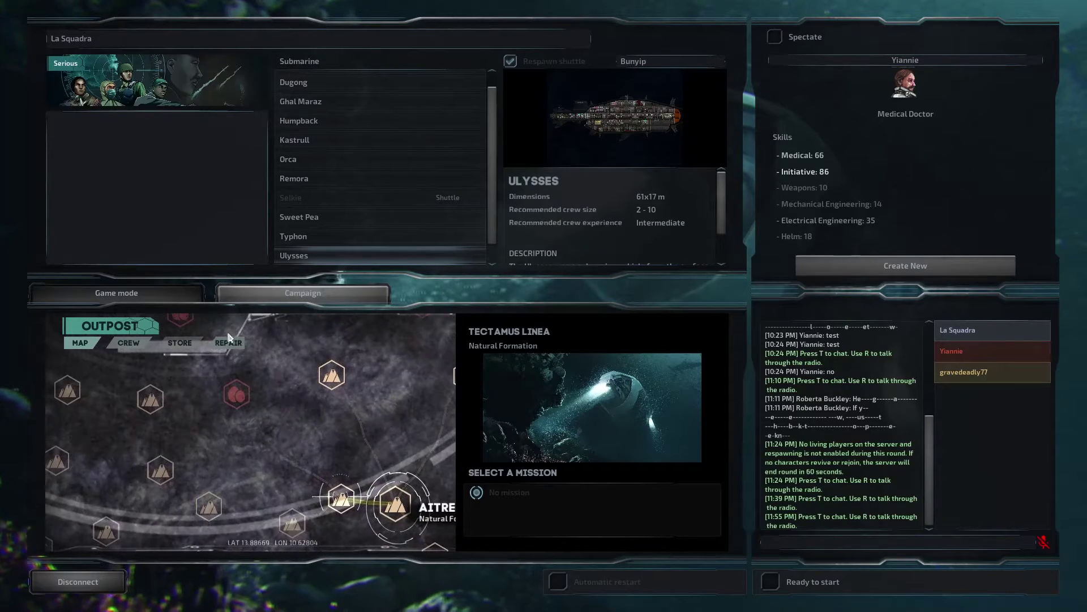
drag(259, 401, 320, 435)
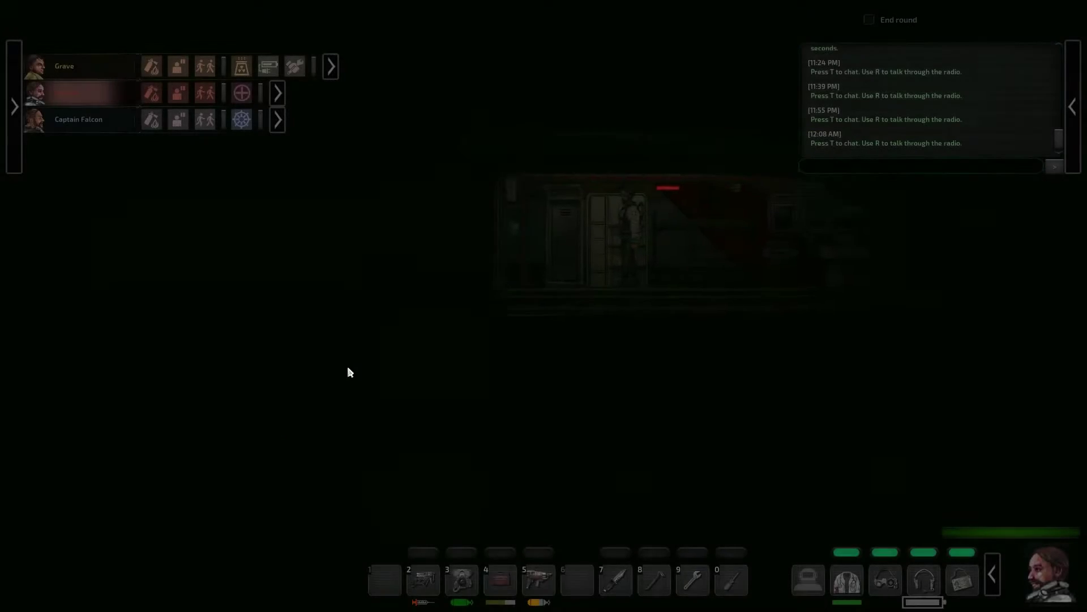
Walk the doctor past the medical fabricator to the periscope and take the turret view
key(d)
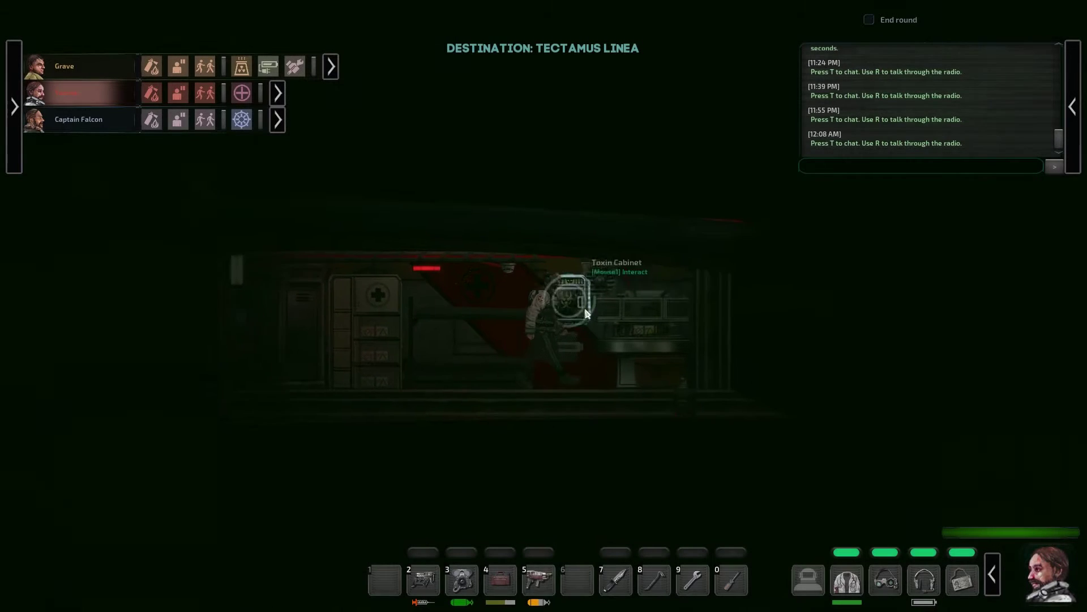
key(e)
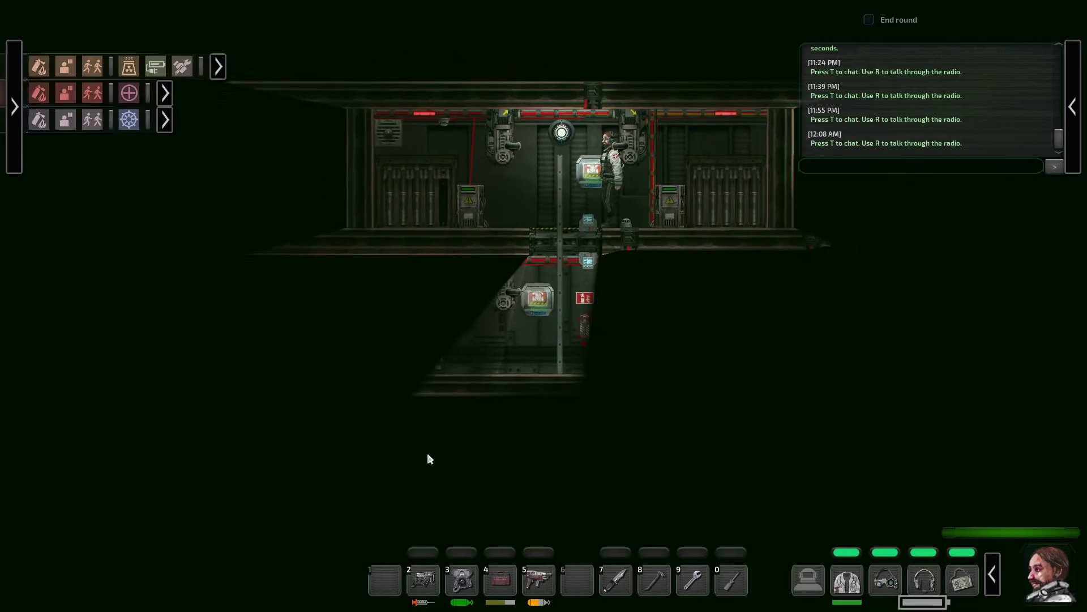
scroll(428, 459, up, 4)
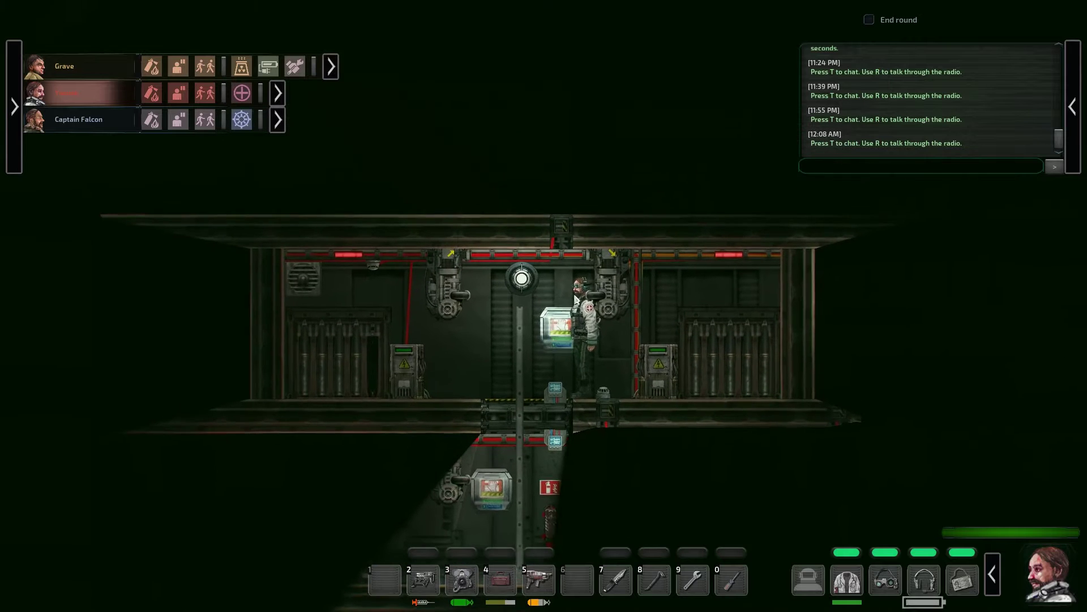
key(a)
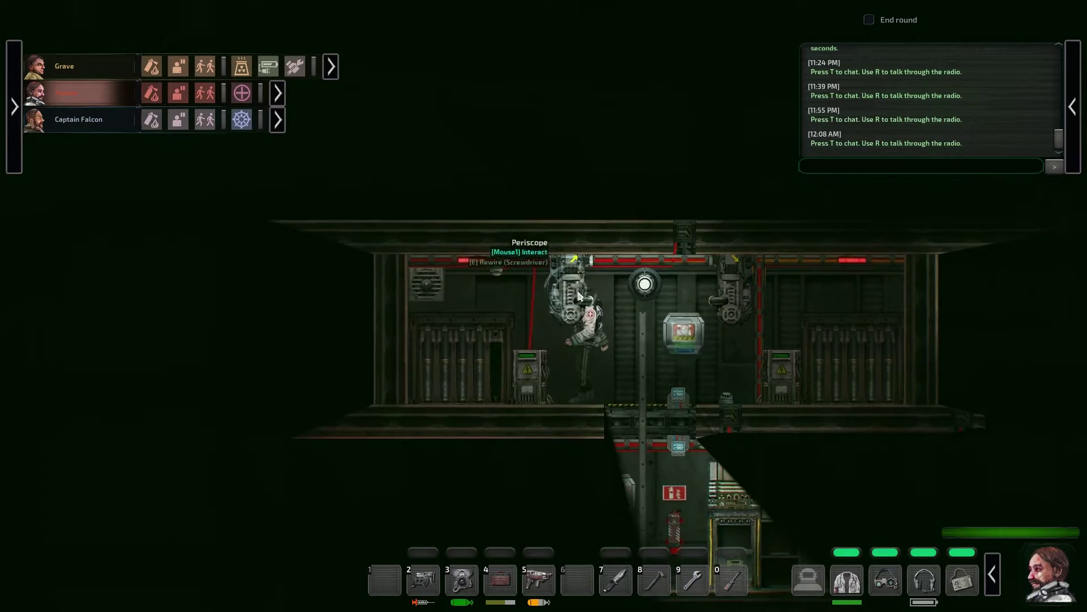
click(580, 294)
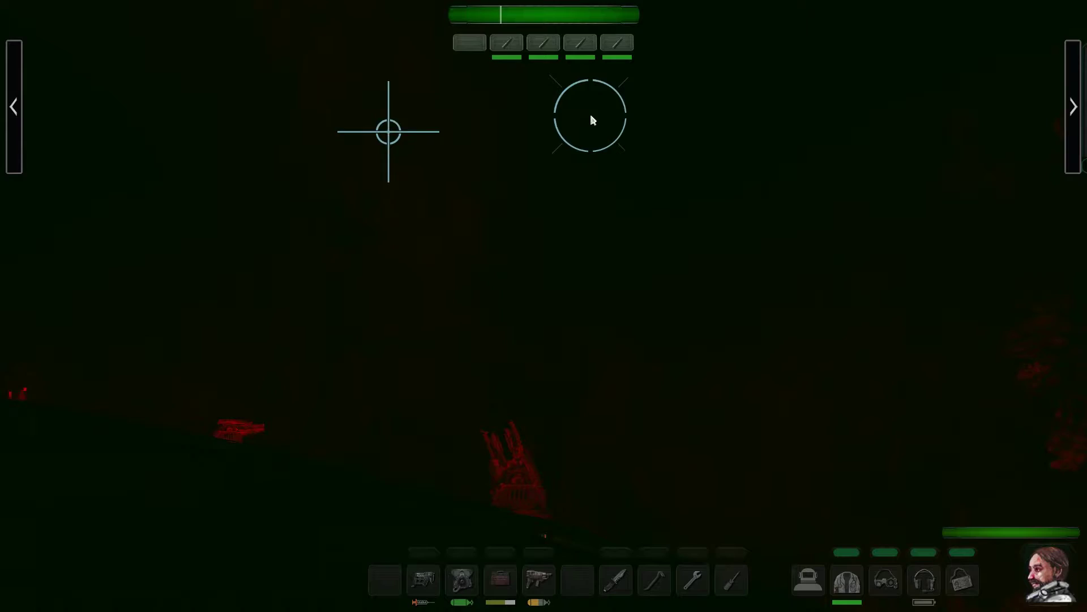
Leave the periscope, climb the command shaft, and look inside the large steel cabinet
key(e)
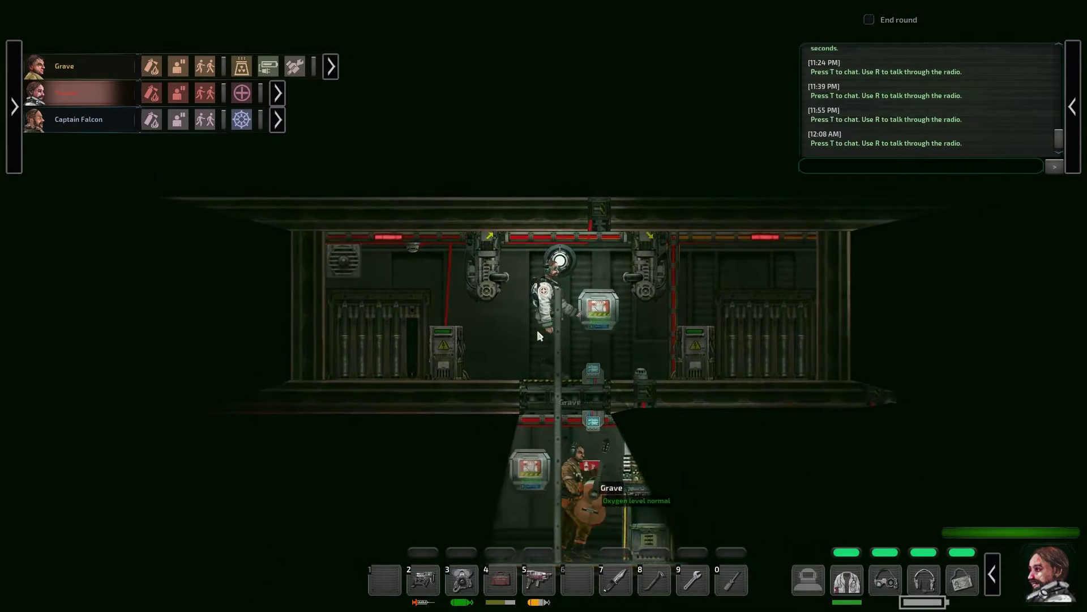
key(s)
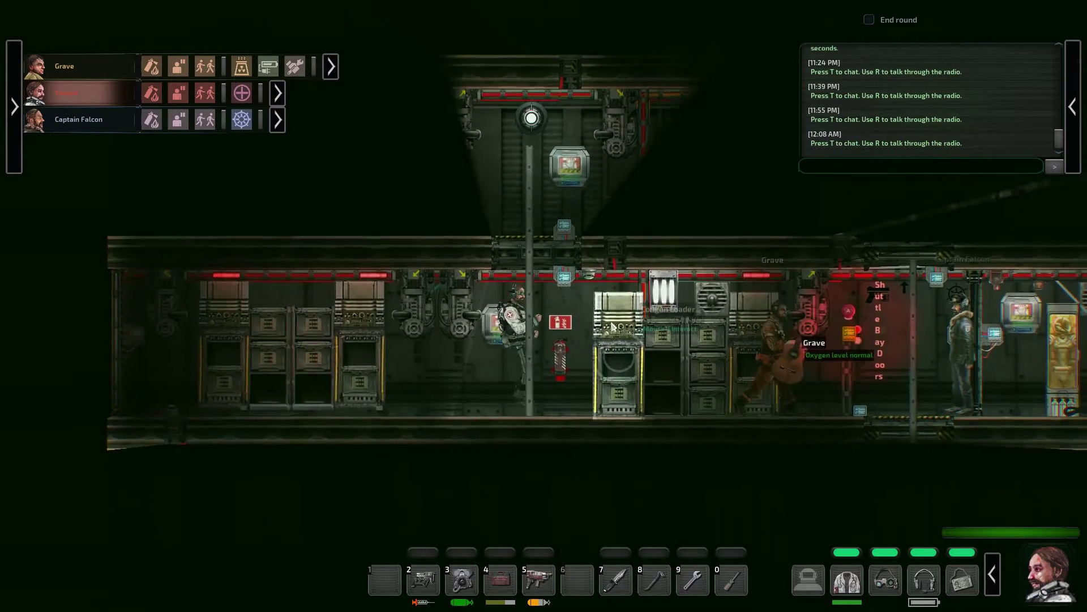
key(d)
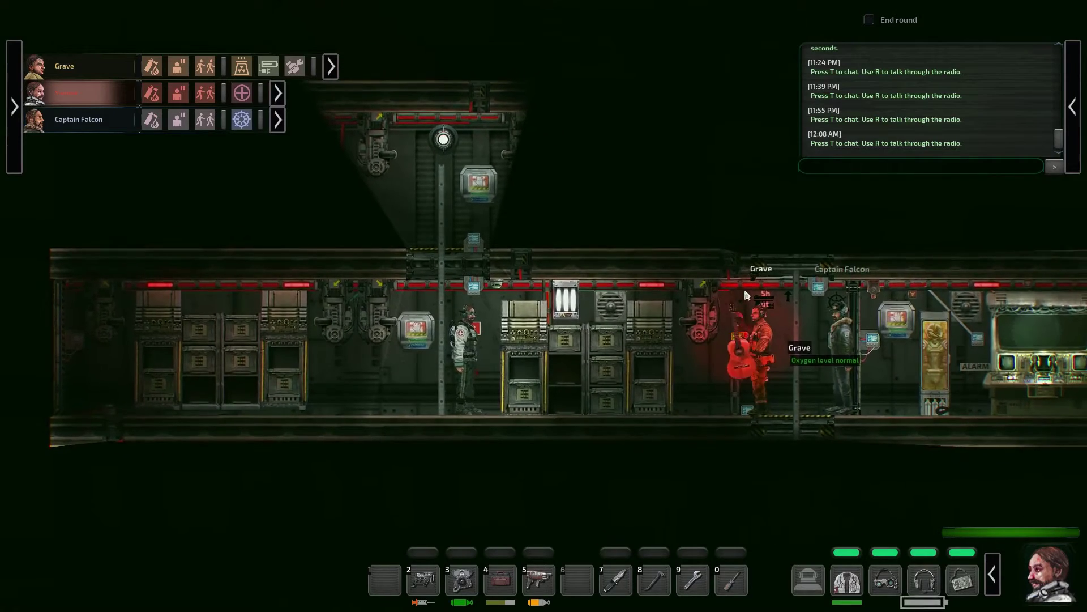
key(d)
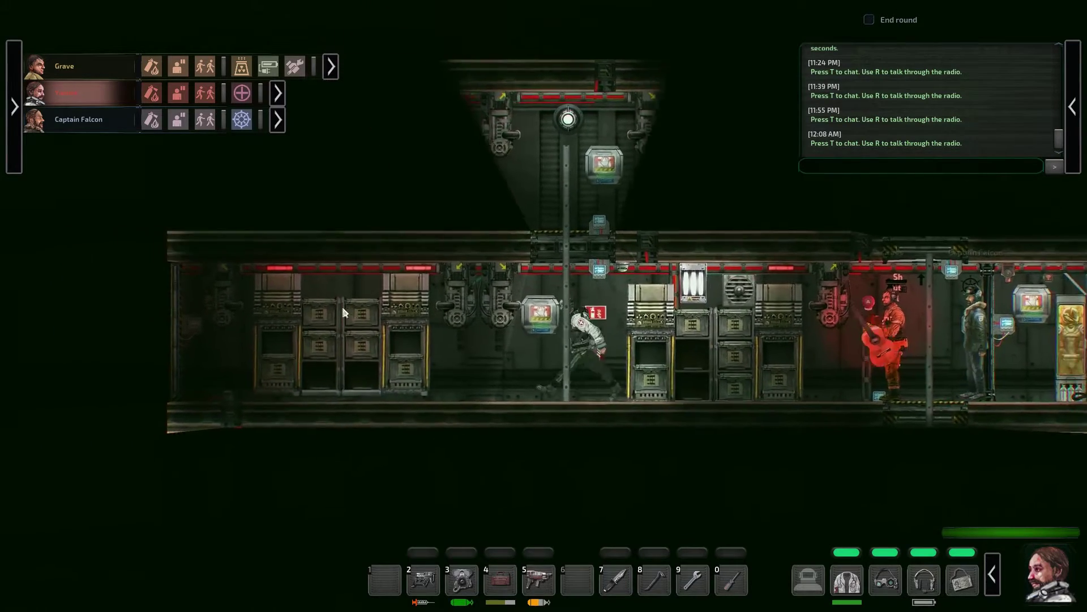
key(a)
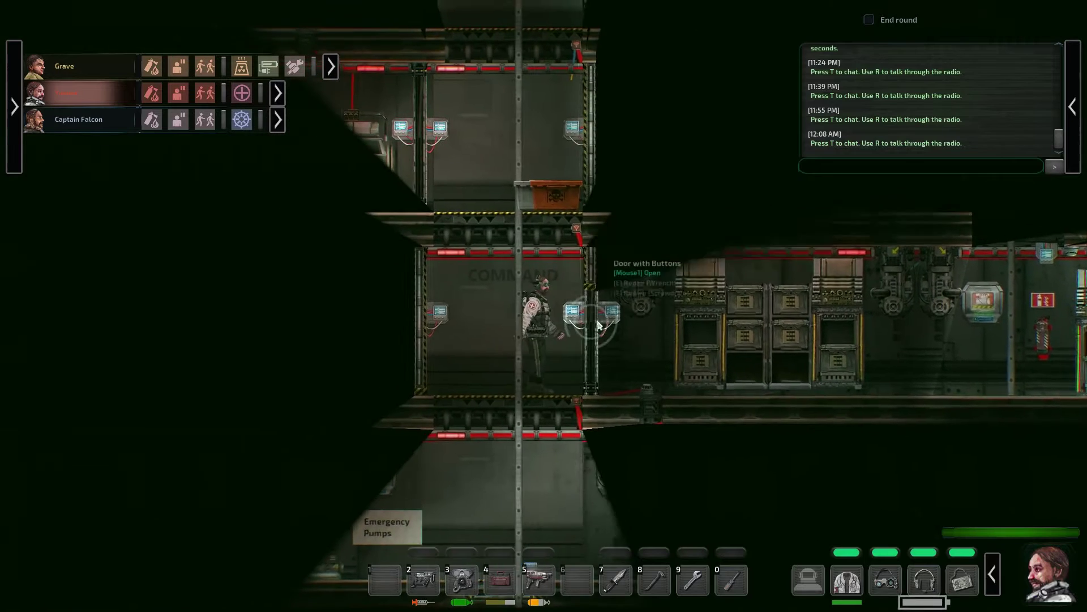
key(w)
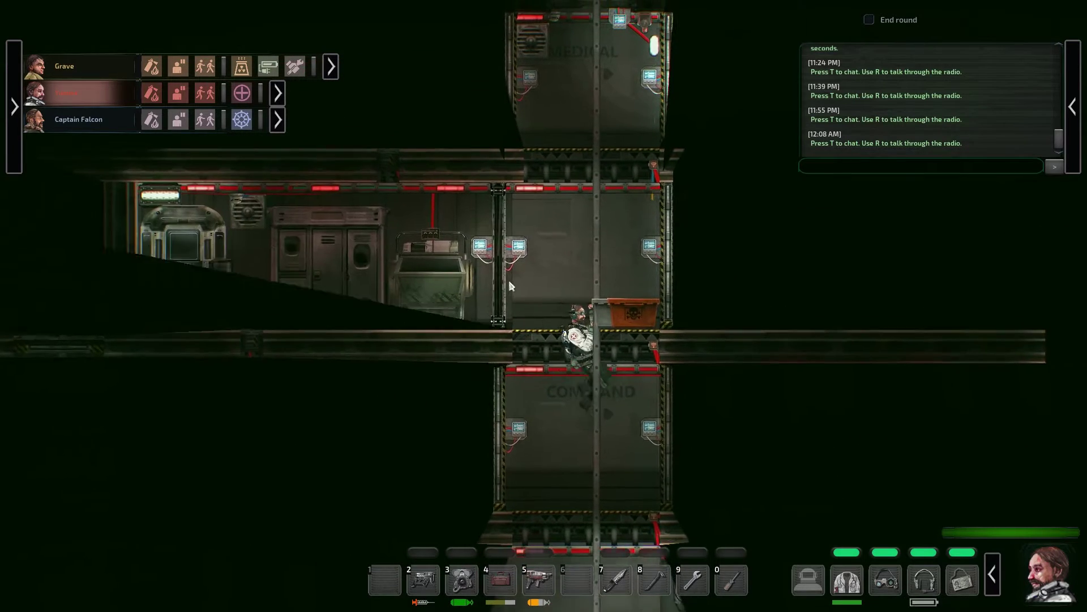
key(w)
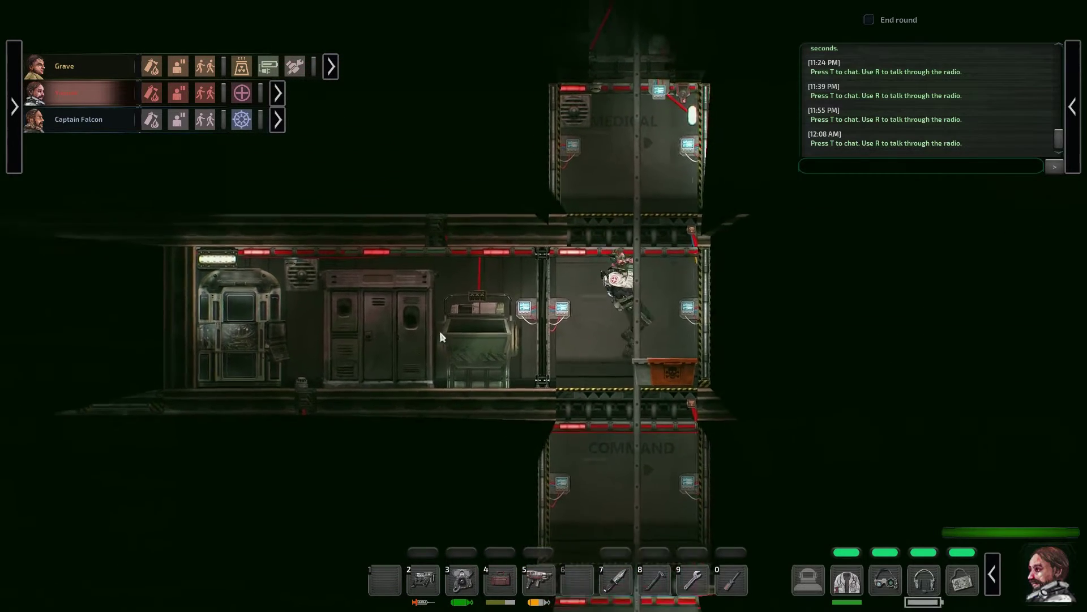
key(a)
click(476, 340)
key(Escape)
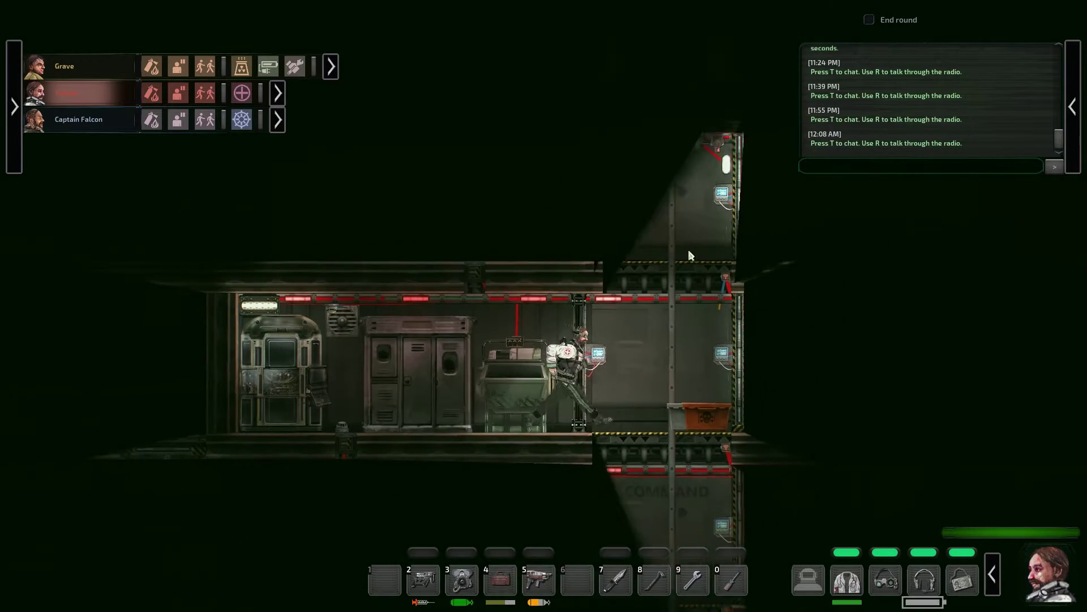
Climb through the Door with Buttons into the cabins and use the windowed steel cabinet
key(d)
key(w)
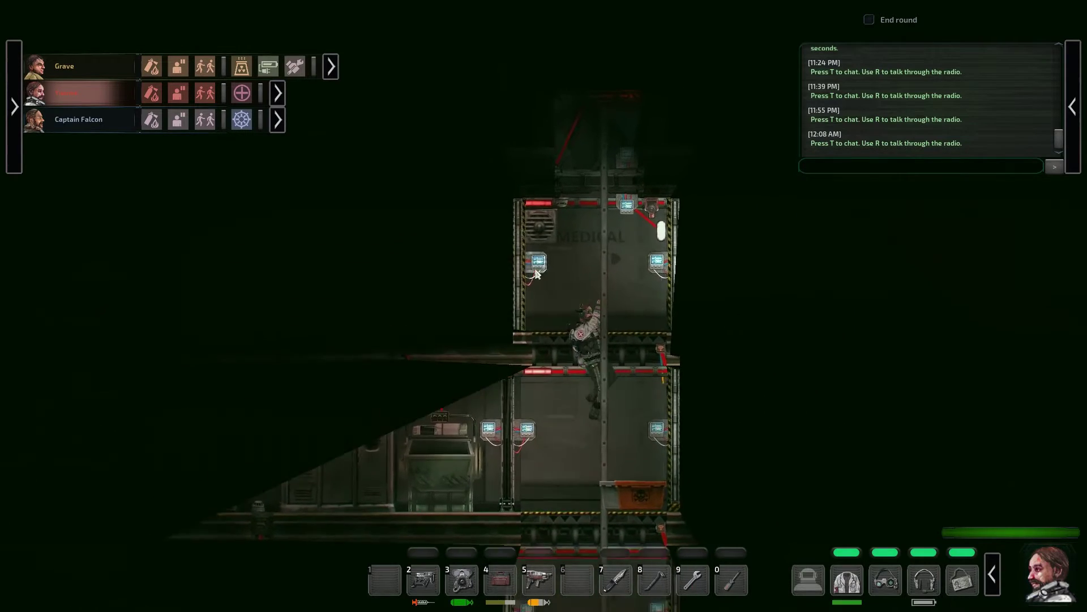
click(536, 271)
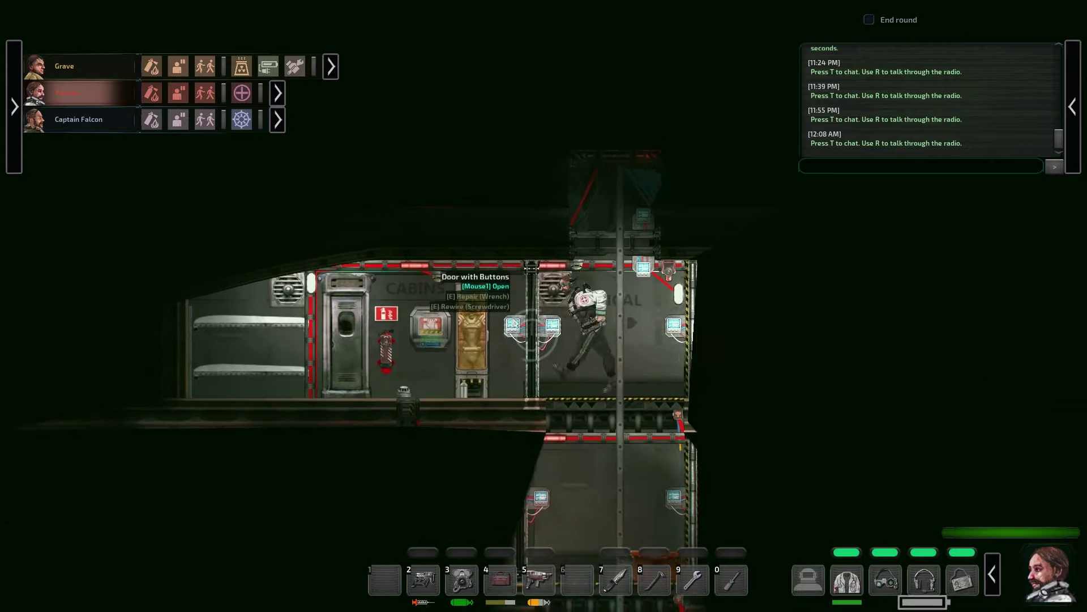
key(a)
click(476, 341)
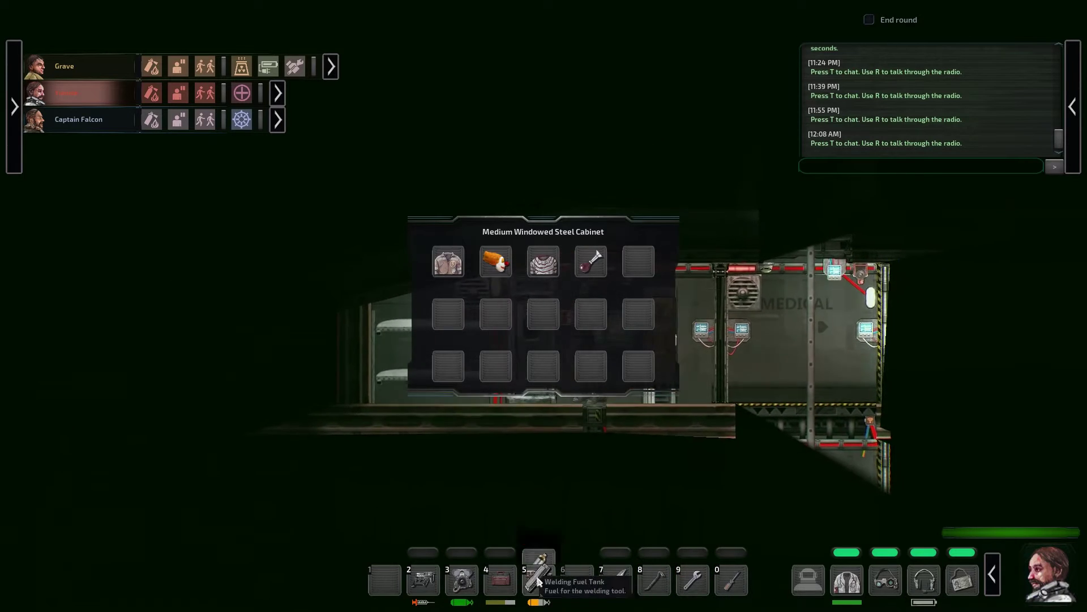
key(d)
Climb down to the command room and walk to Grave at the coilgun loader
key(w)
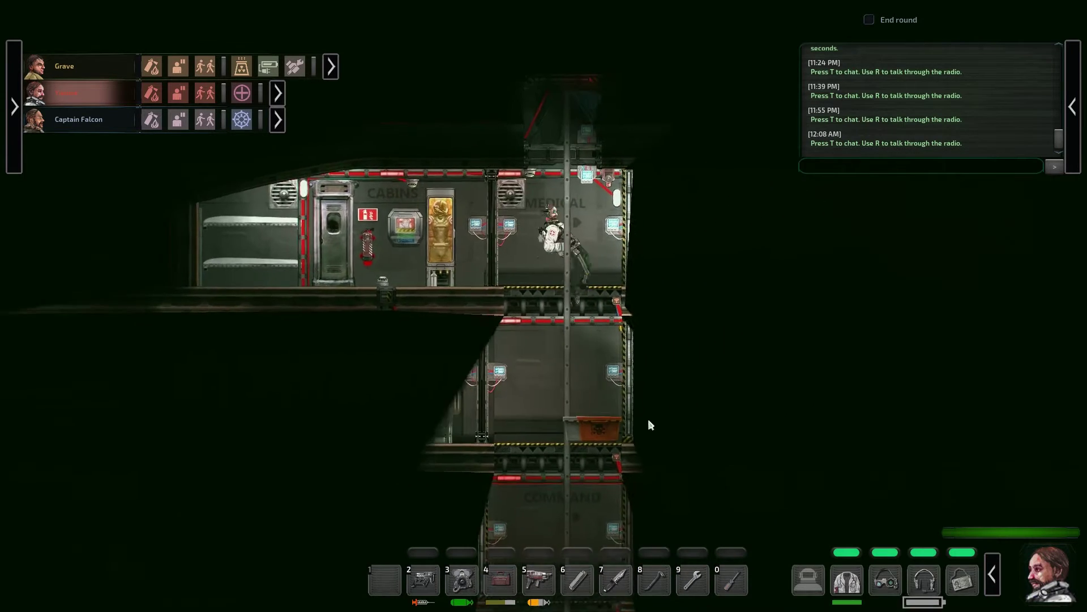
key(s)
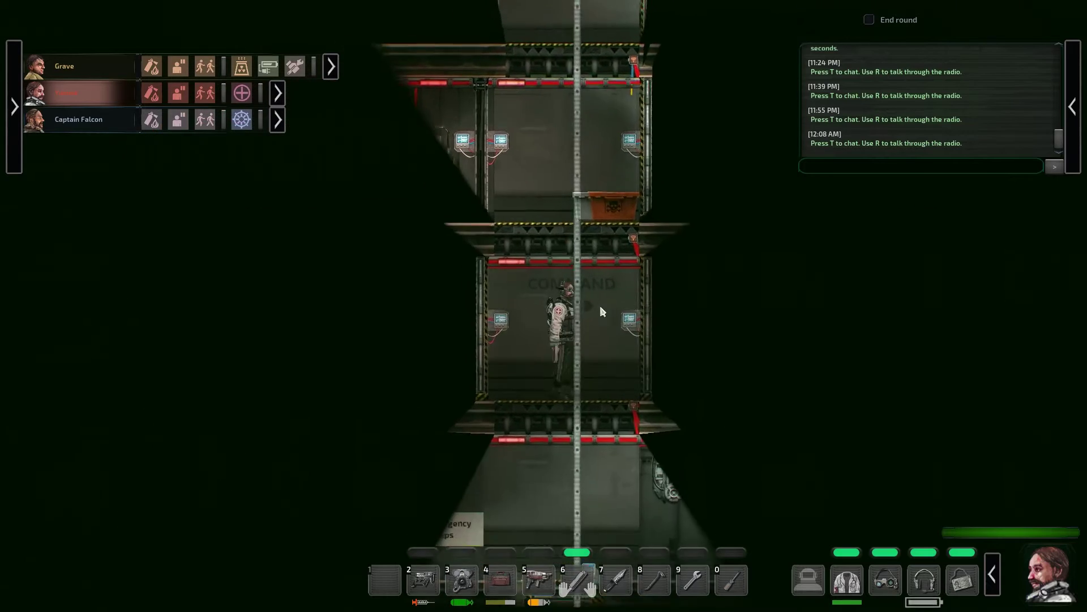
key(d)
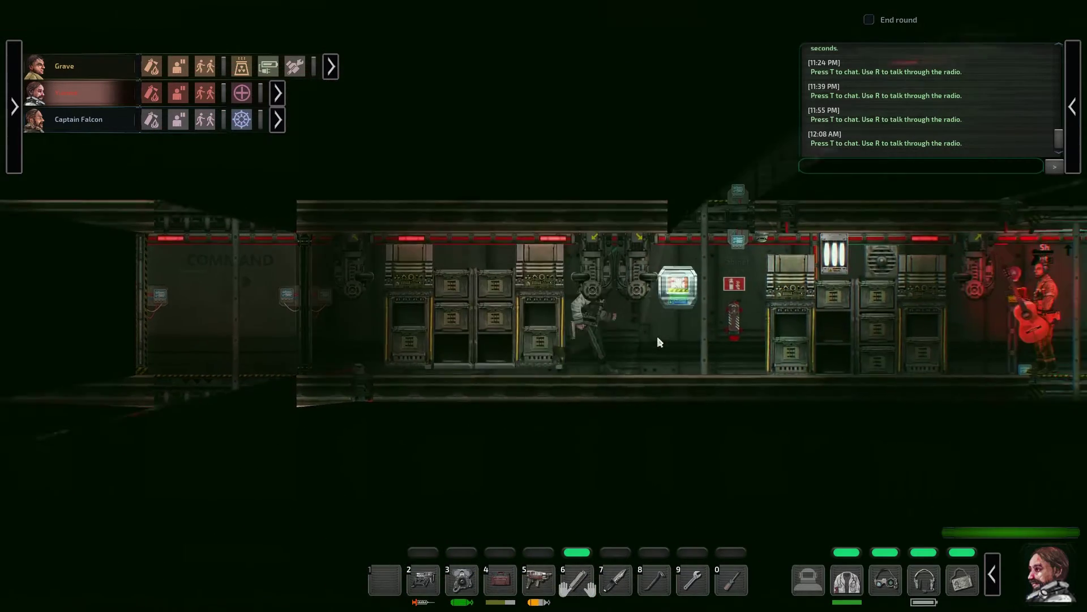
key(d)
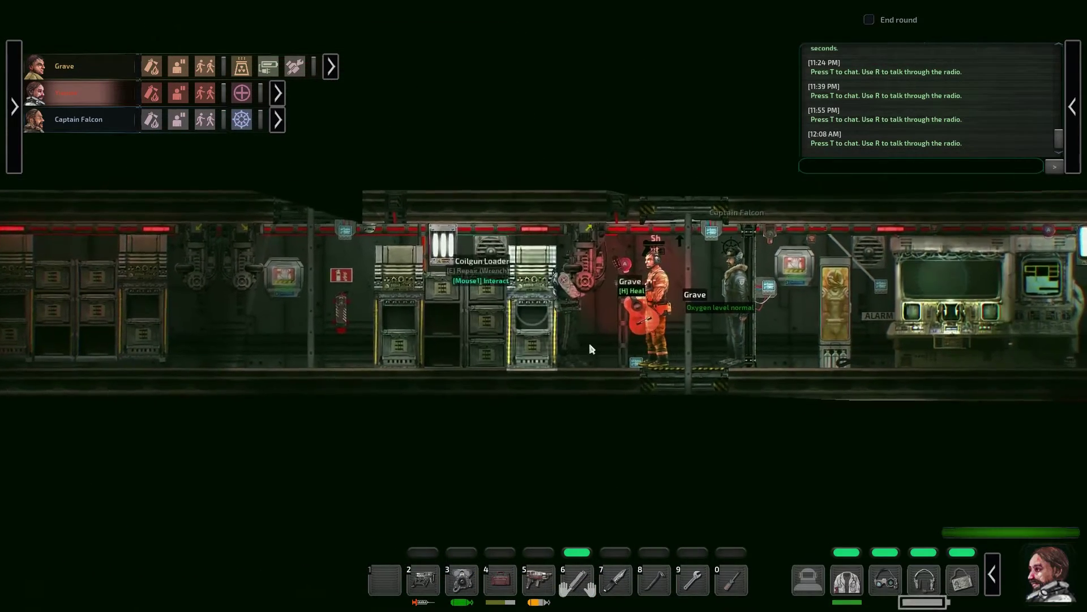
key(a)
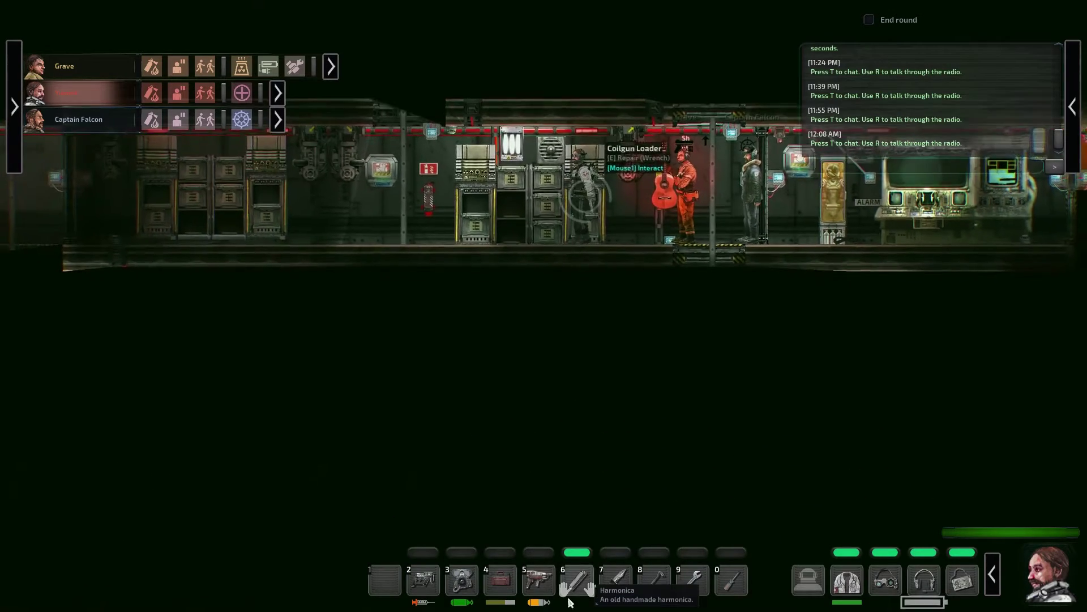
Equip the harmonica from hotbar slot 1 and drop it on the floor
click(422, 584)
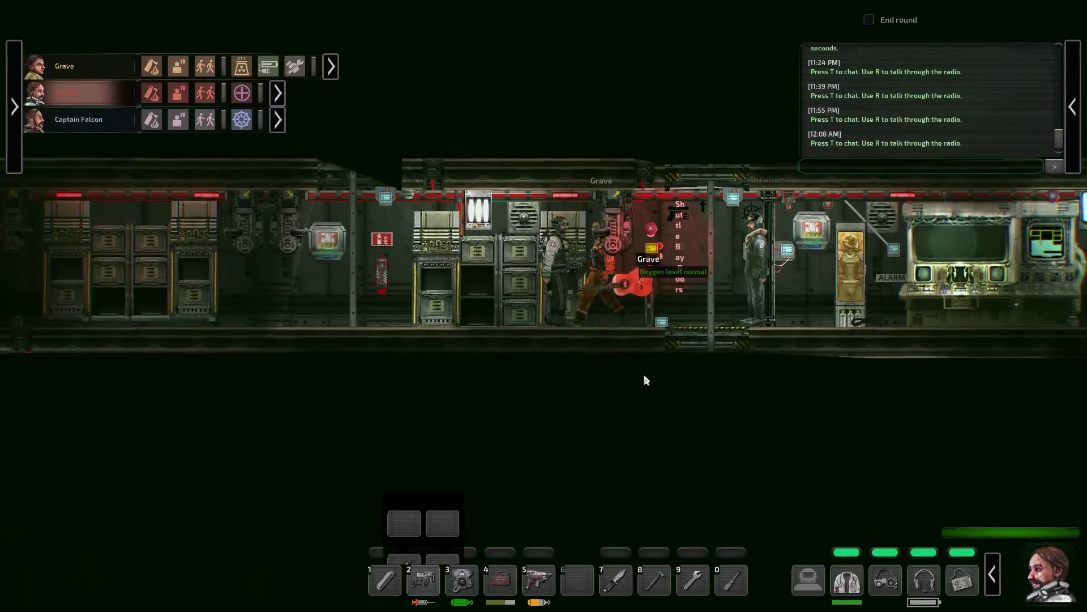
key(1)
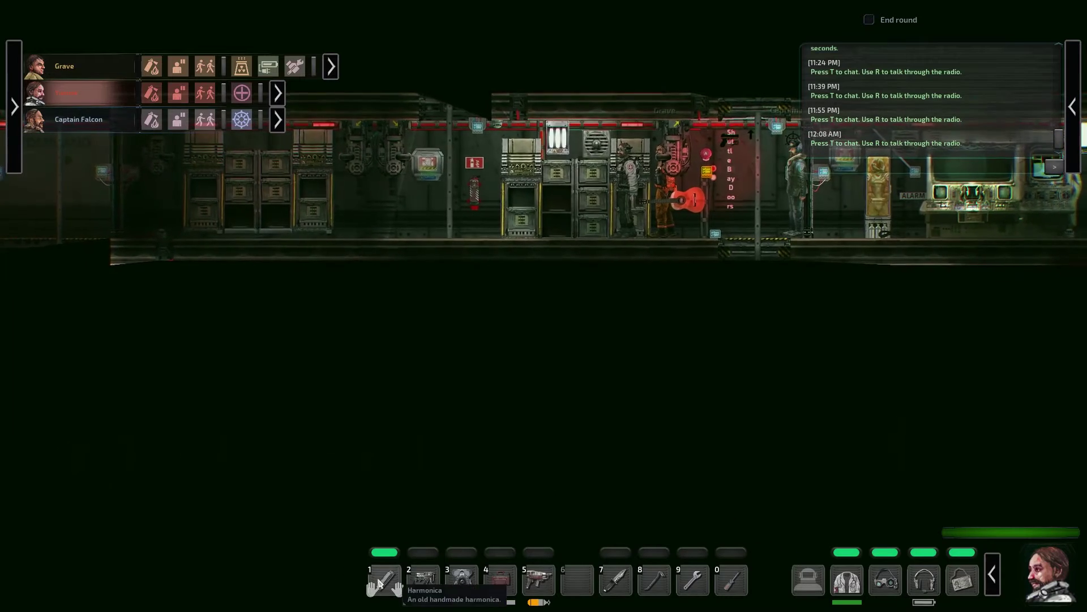
drag(383, 582, 578, 456)
click(578, 456)
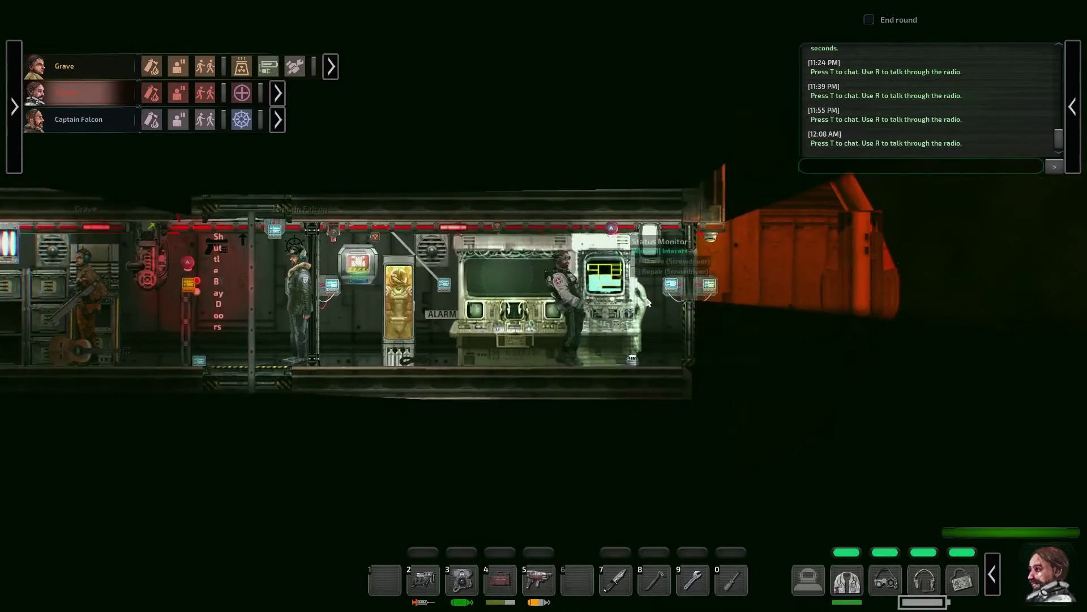
Check the sonar's autopilot course to Tectamus Linea, then man the periscope to the left
click(647, 302)
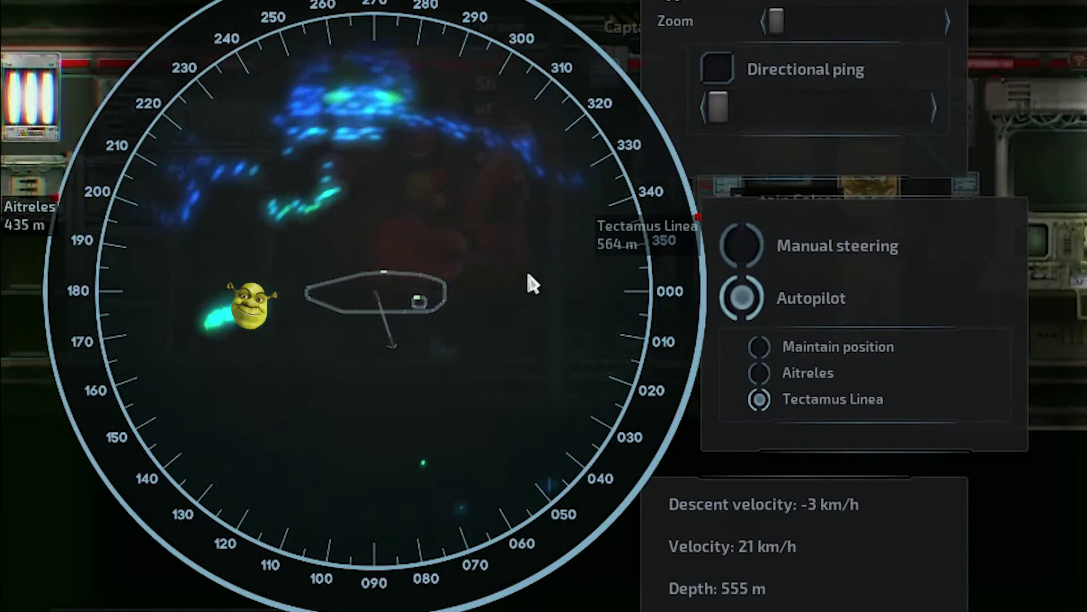
key(Escape)
key(a)
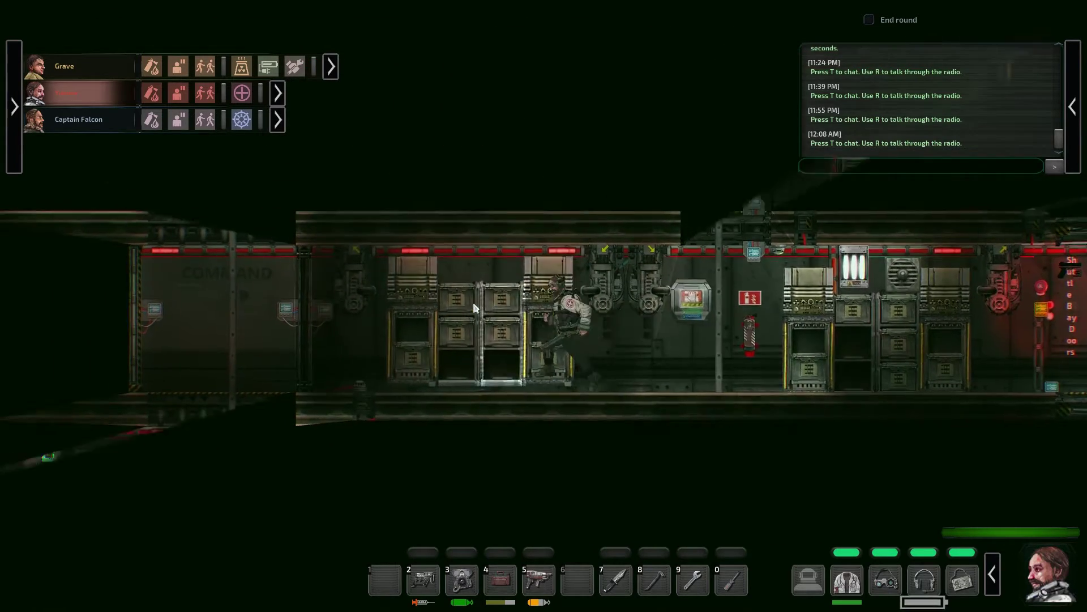
key(a)
key(e)
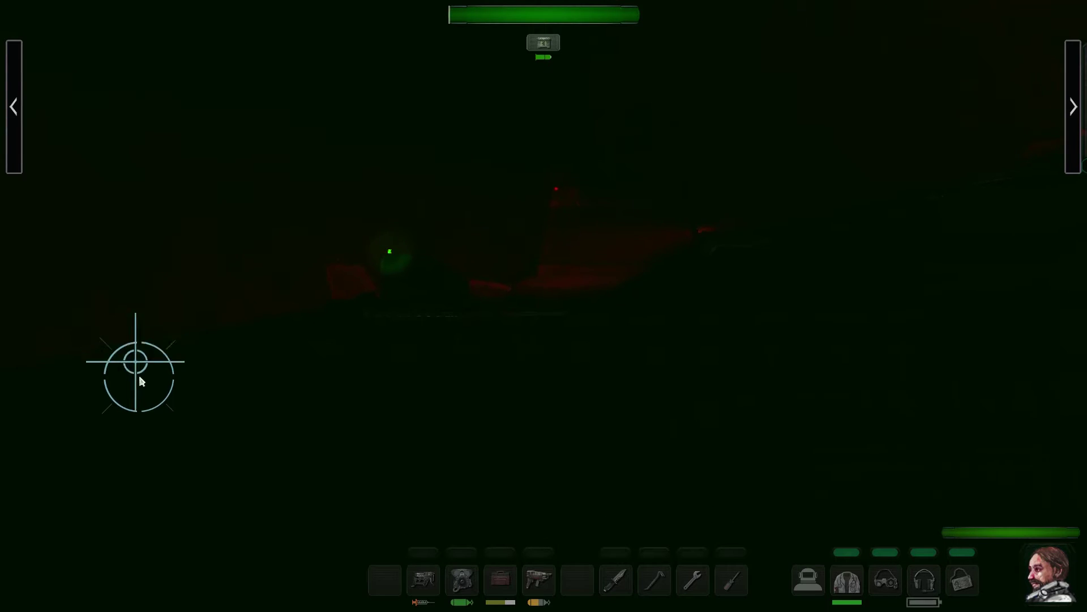
Move between the submarine rooms and the turret aiming view several times
key(Escape)
key(d)
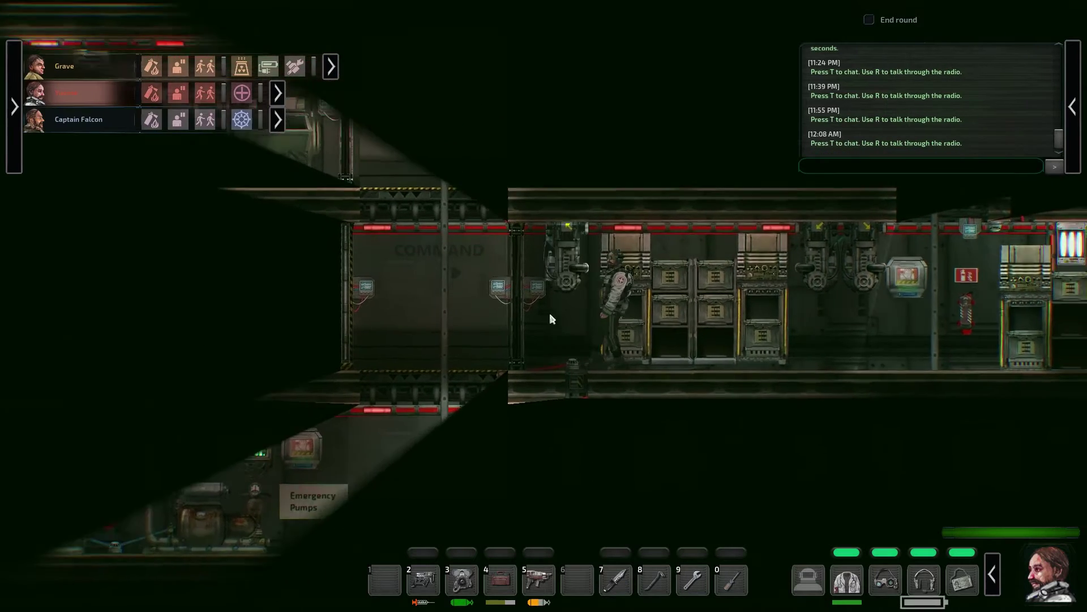
key(e)
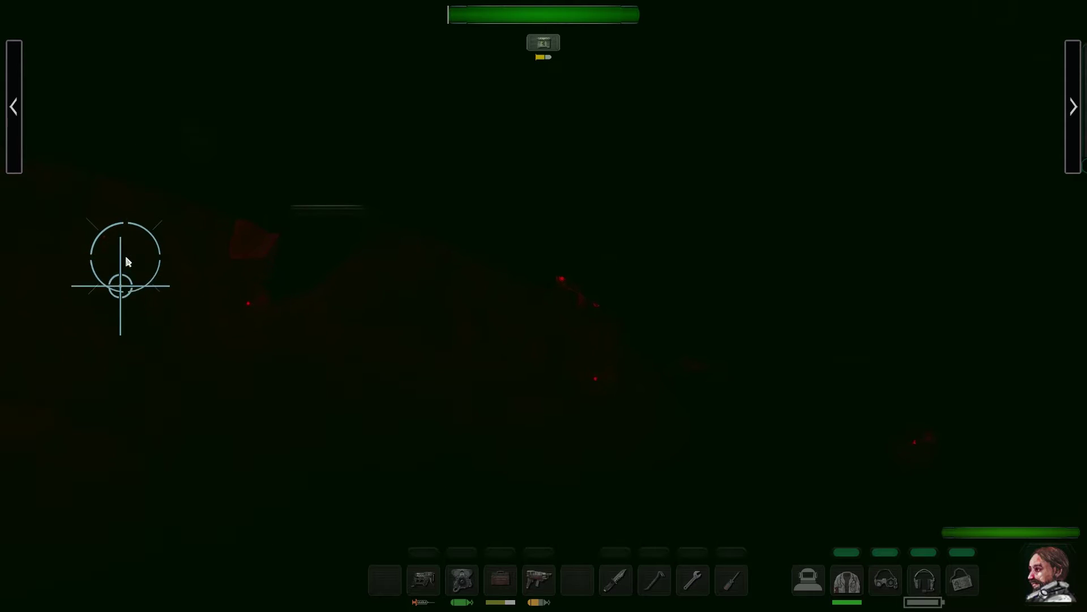
key(e)
key(a)
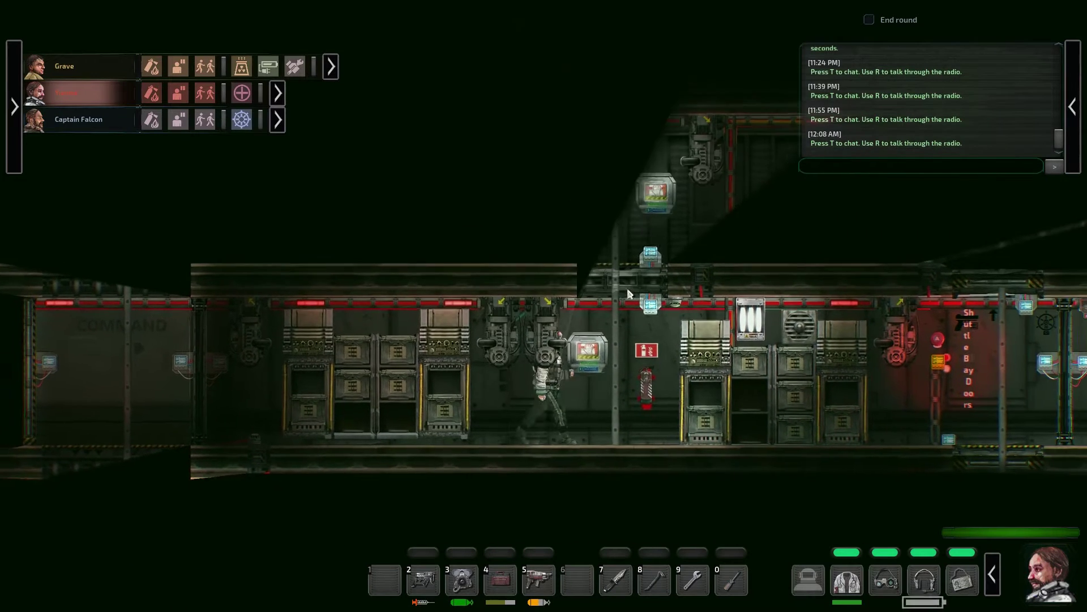
key(d)
key(e)
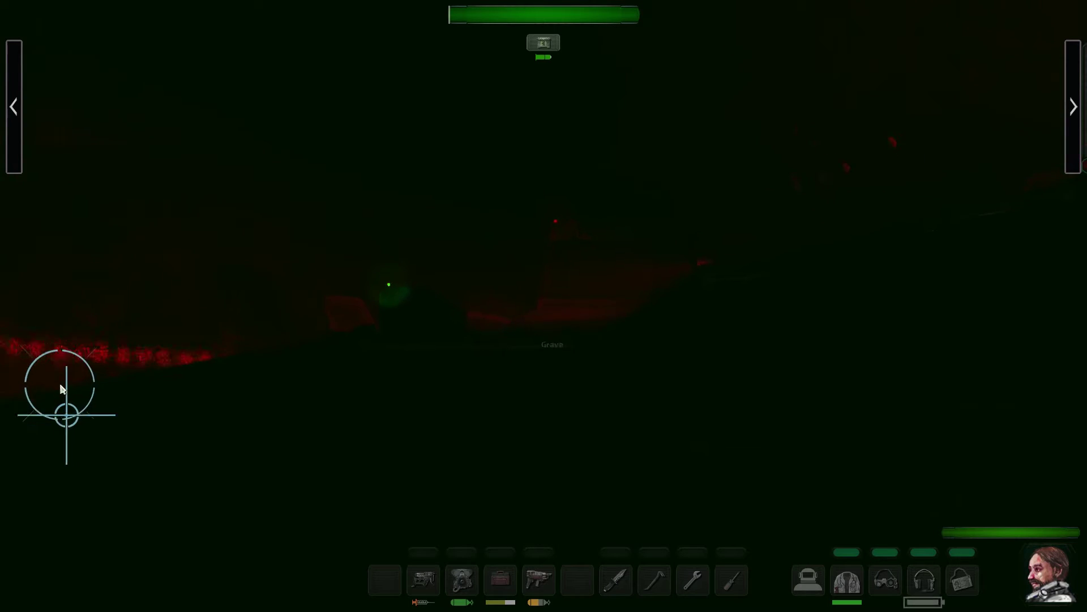
key(d)
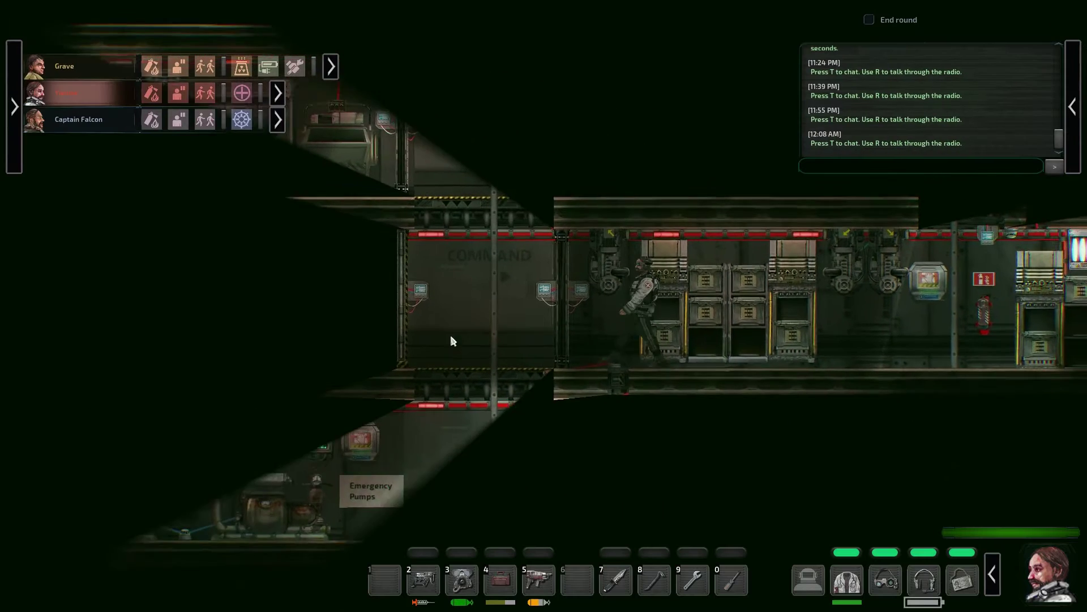
key(e)
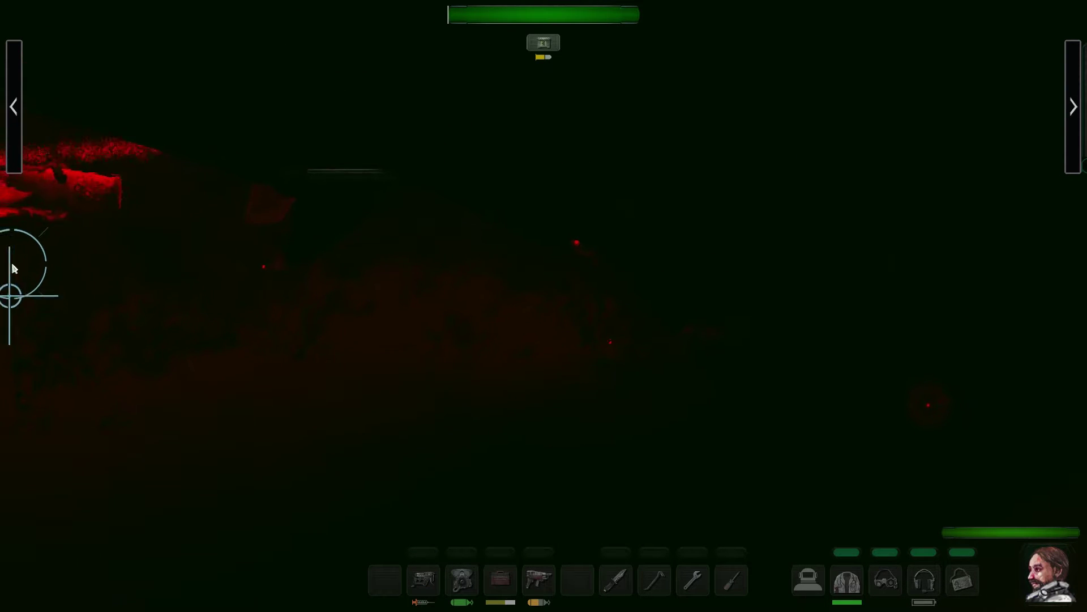
Sweep the turret onto the attacking creature and fire five shots at it
drag(19, 267, 2, 270)
click(13, 287)
click(14, 242)
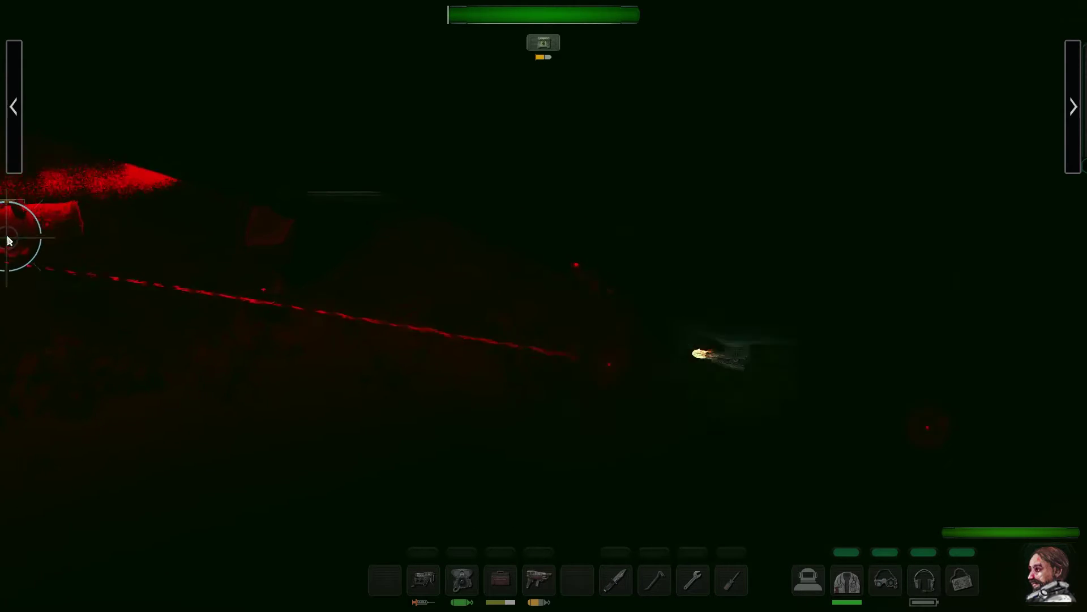
click(26, 223)
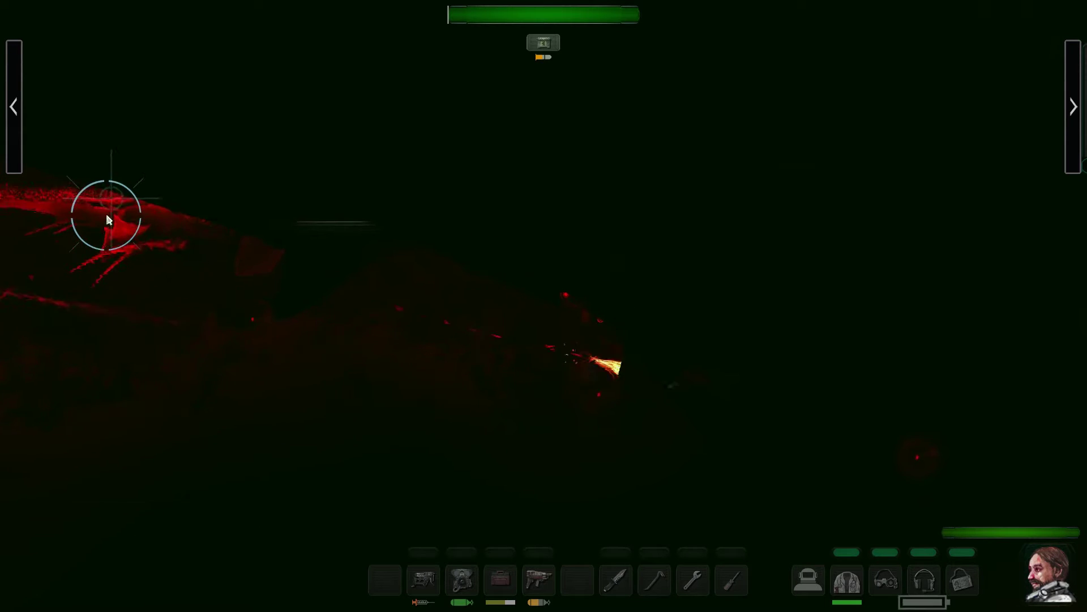
click(18, 255)
click(20, 229)
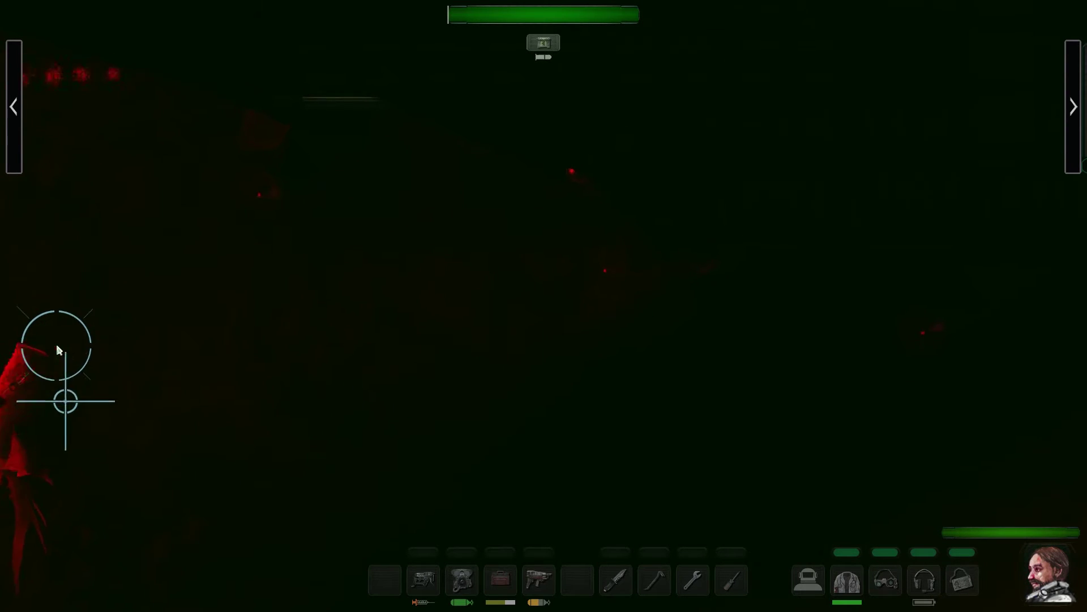
Leave the turret and take a coilgun ammunition box from the ammunition shelf
key(Escape)
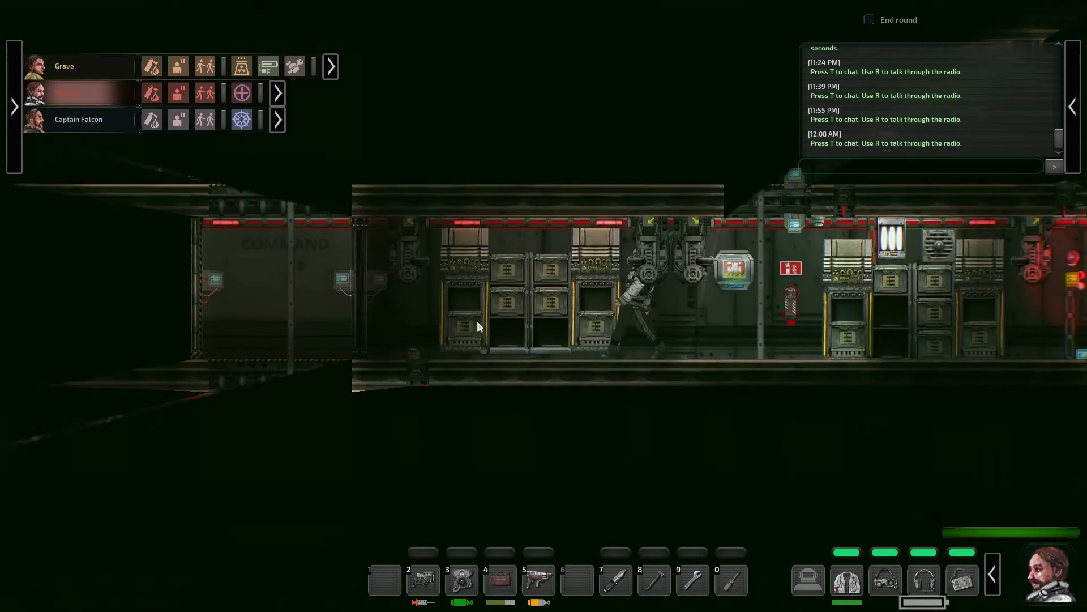
click(571, 322)
drag(497, 320, 528, 399)
key(Escape)
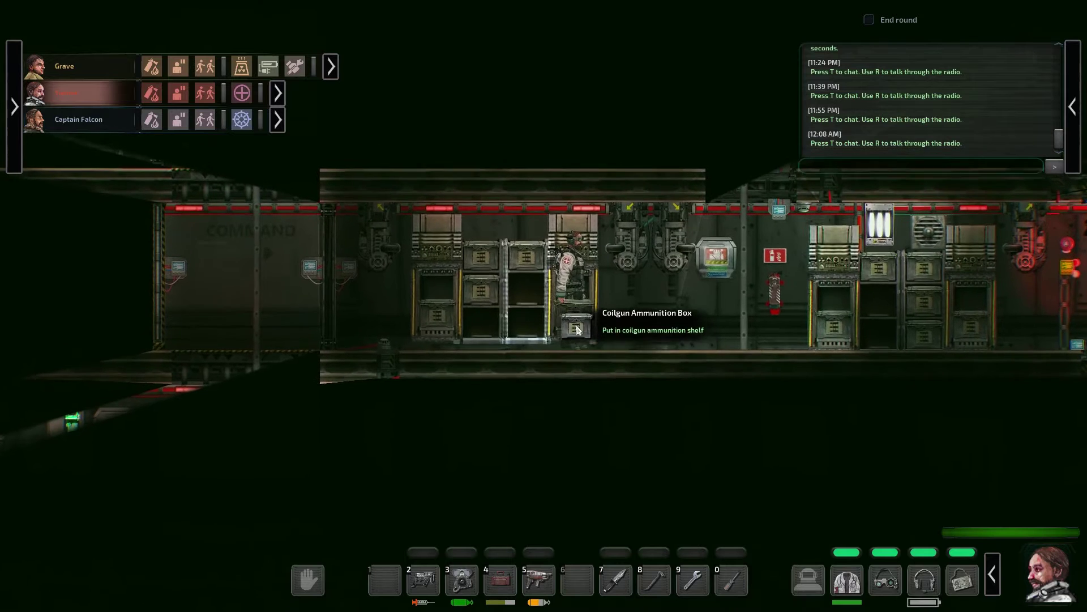
click(577, 330)
key(e)
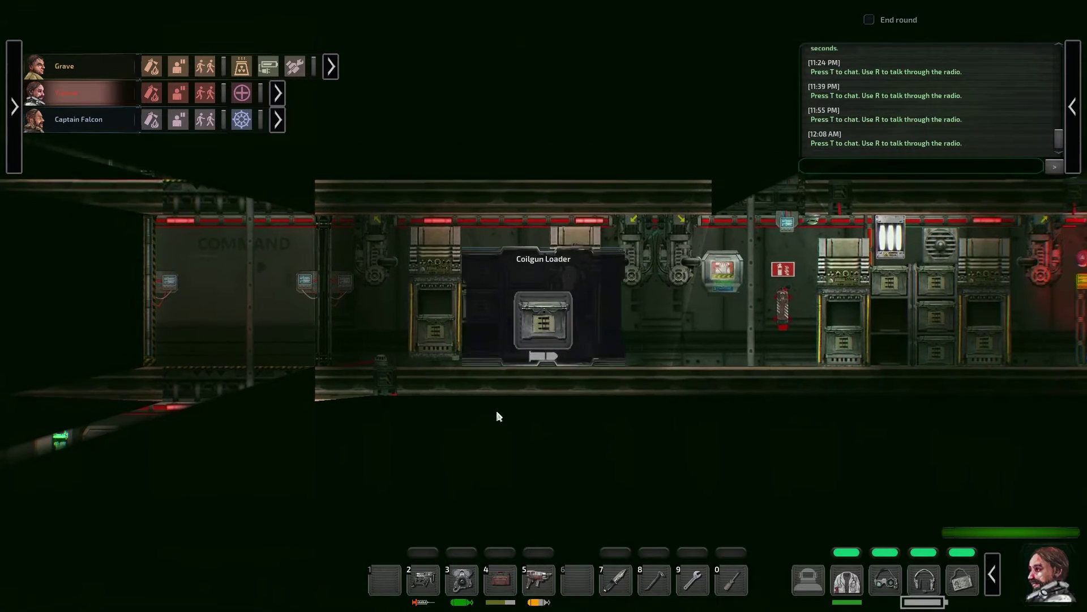
Take two more ammunition boxes from the shelf and load one into the Coilgun Loader
click(508, 525)
key(Escape)
click(497, 323)
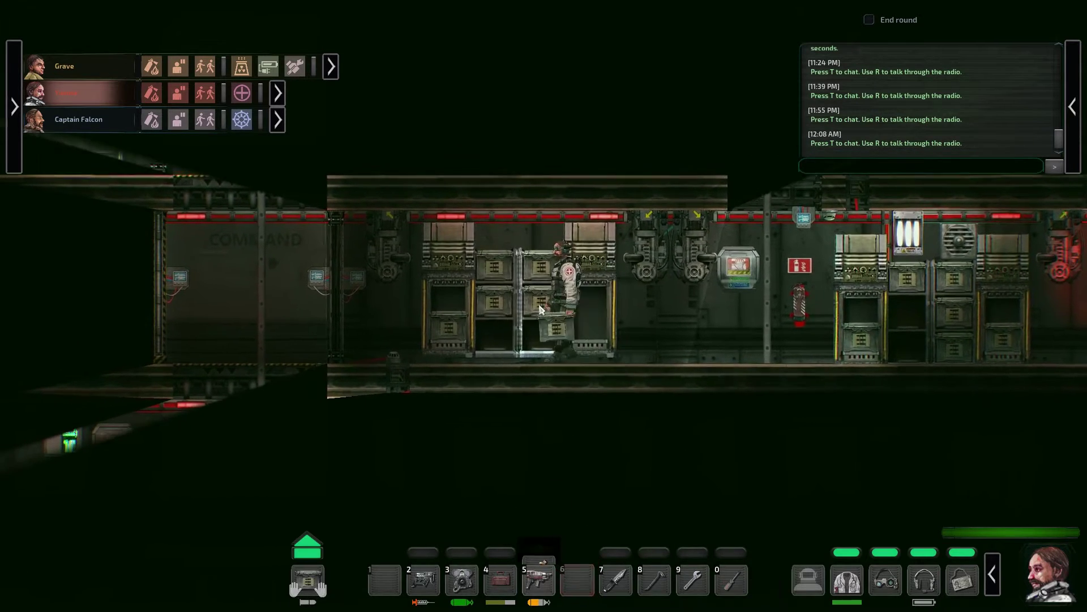
double_click(543, 322)
key(Escape)
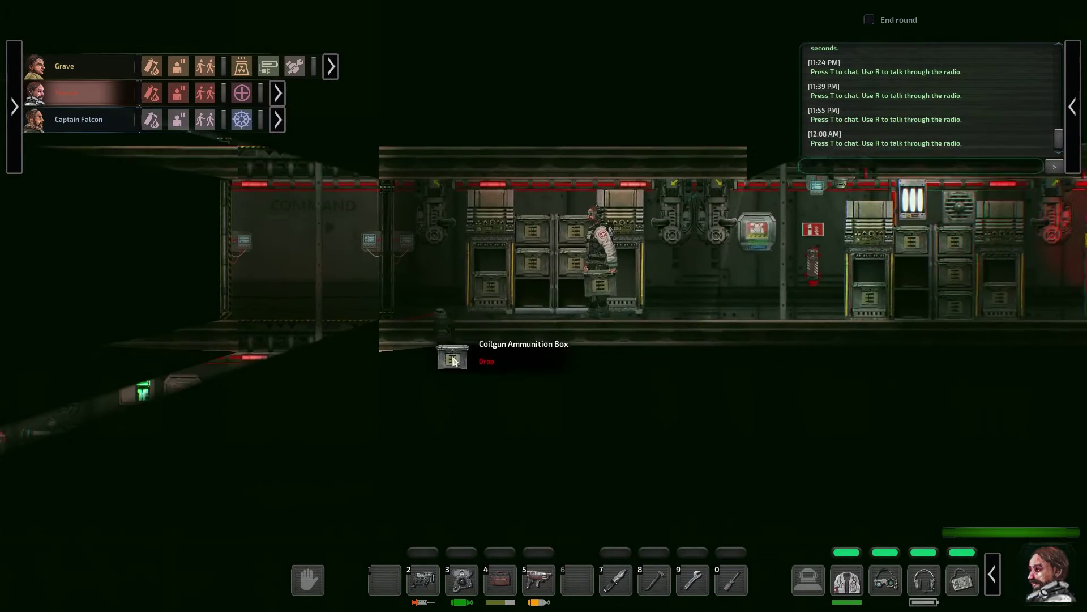
click(544, 323)
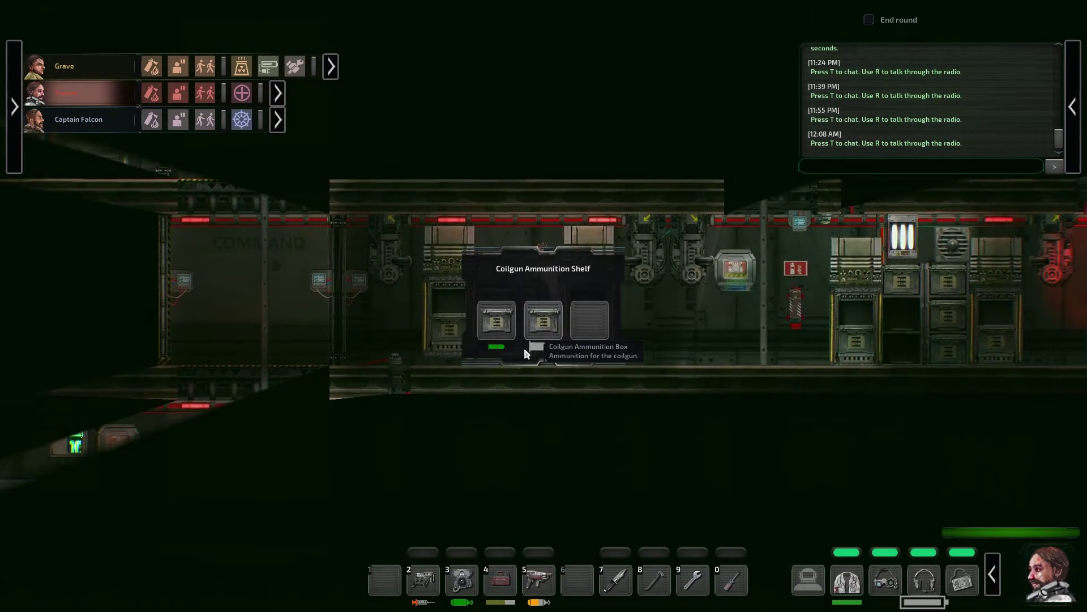
double_click(543, 321)
key(Escape)
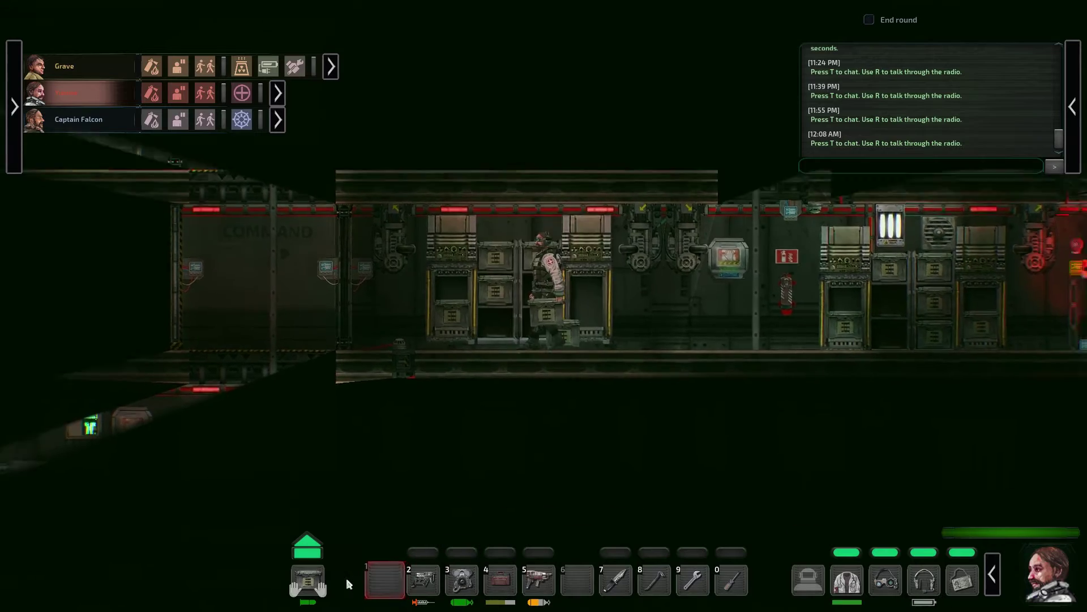
double_click(308, 583)
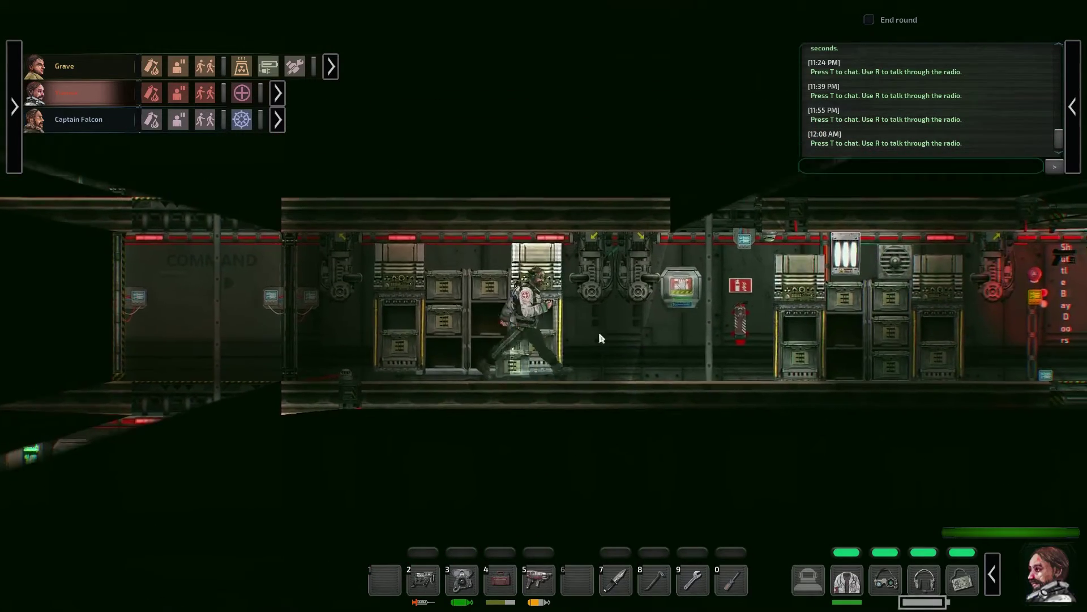
Try the corridor periscopes on the right and then the left
key(d)
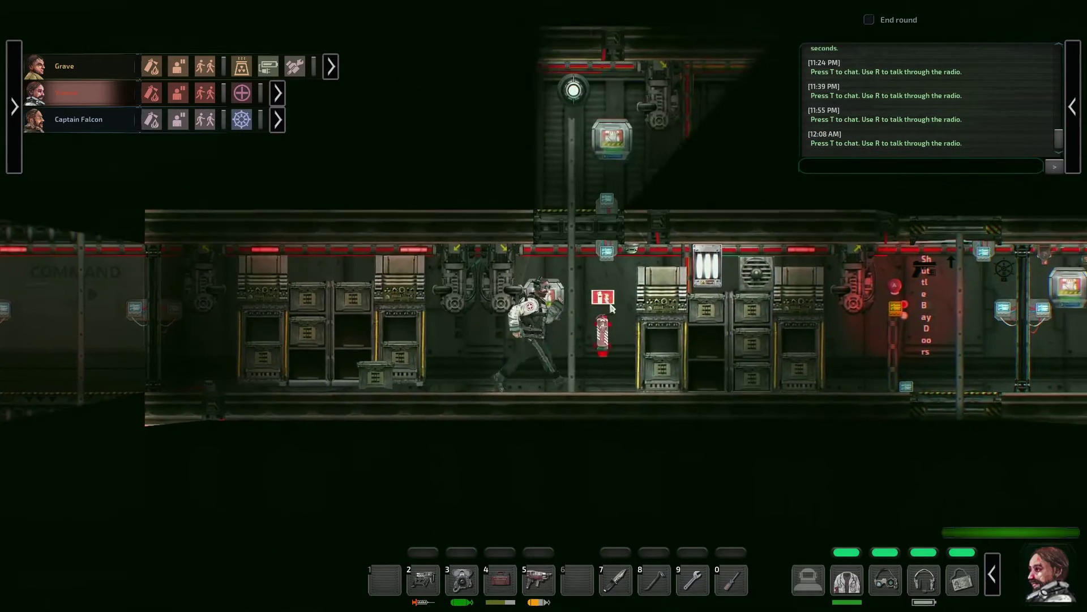
key(e)
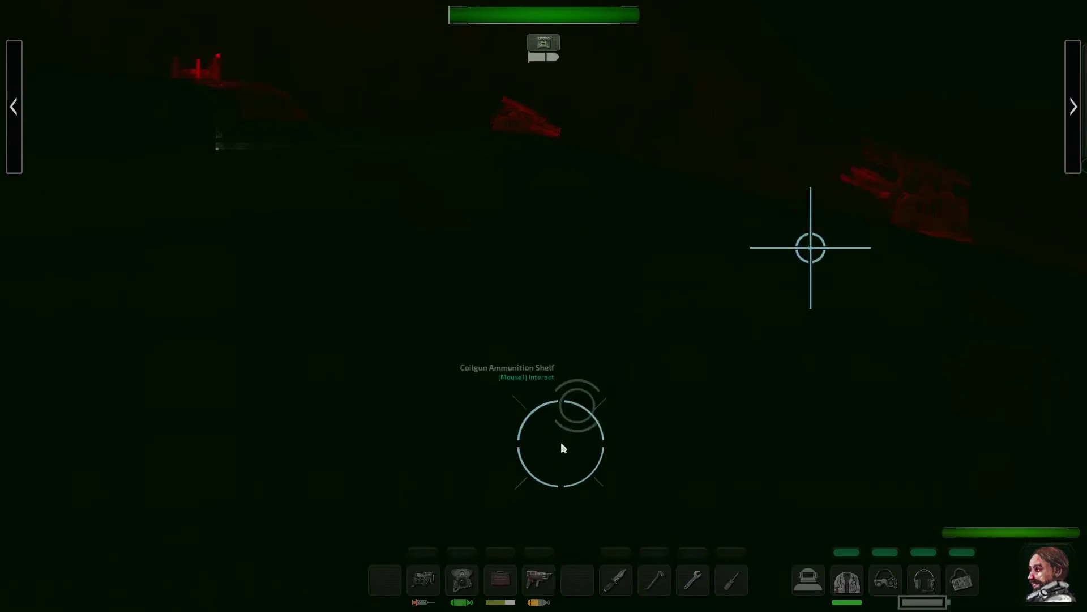
key(e)
key(a)
key(e)
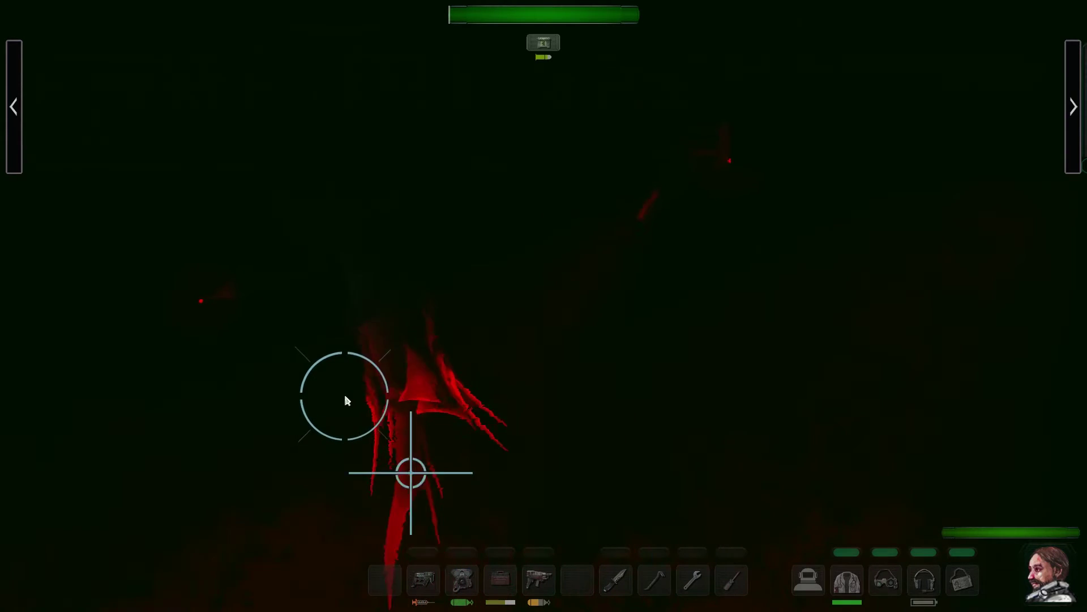
key(e)
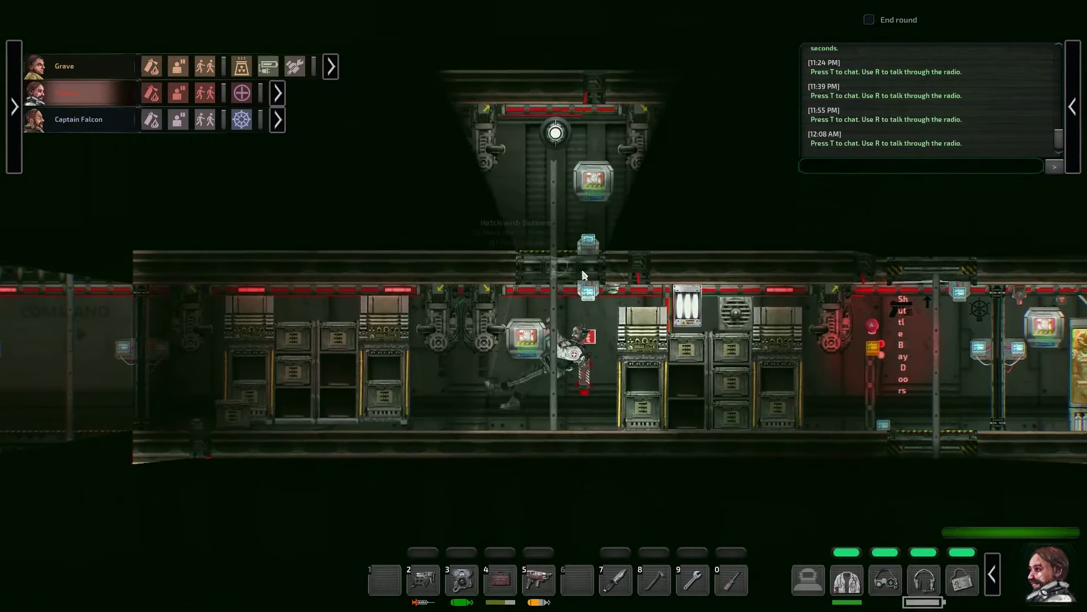
Climb to the upper periscope and fire the coilgun at the creature
key(w)
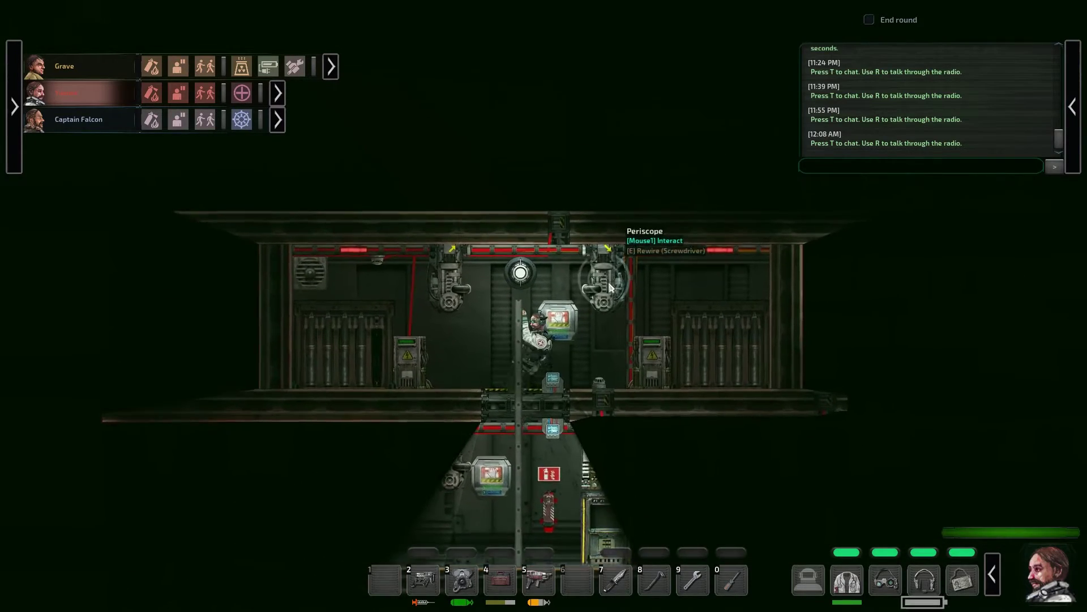
key(e)
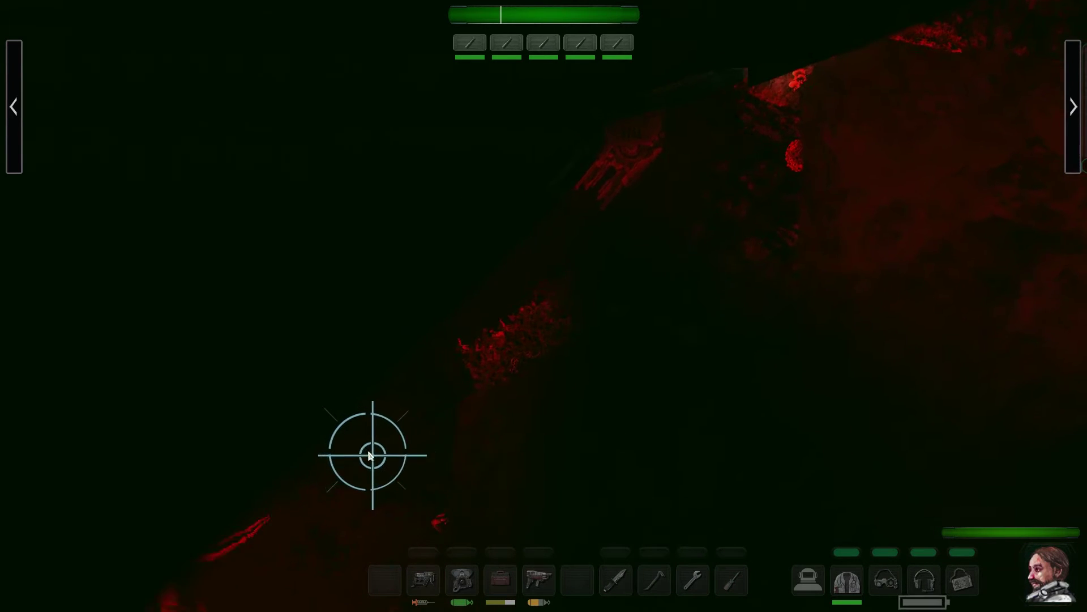
key(e)
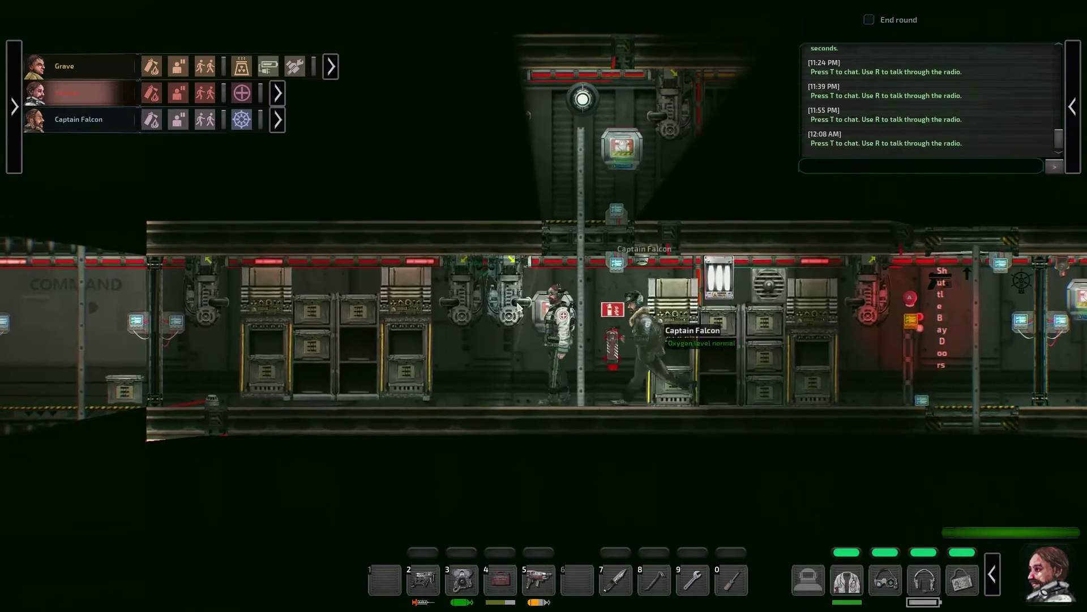
key(e)
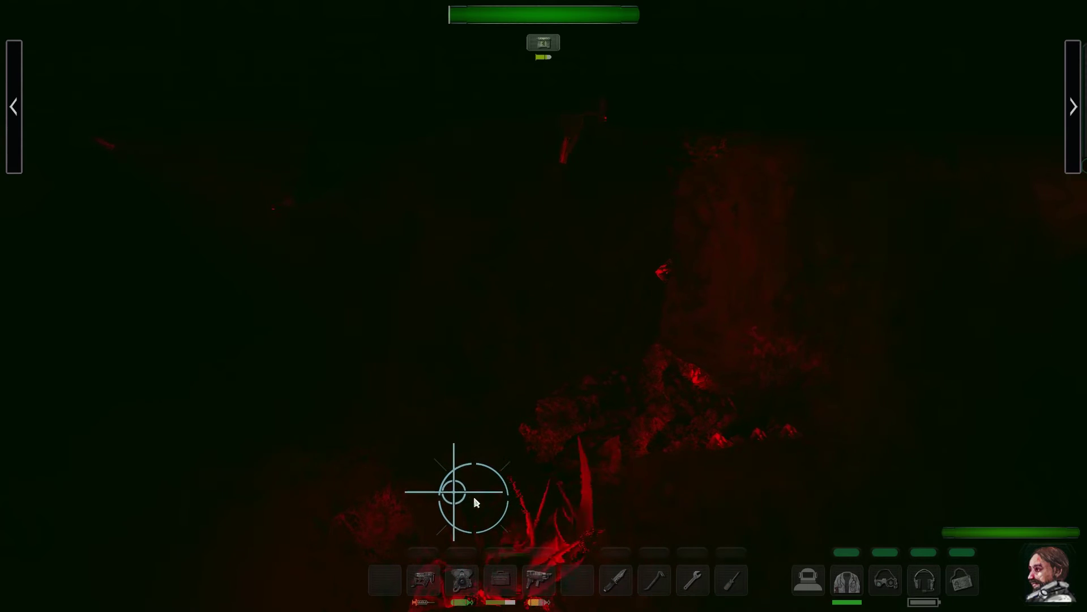
click(474, 500)
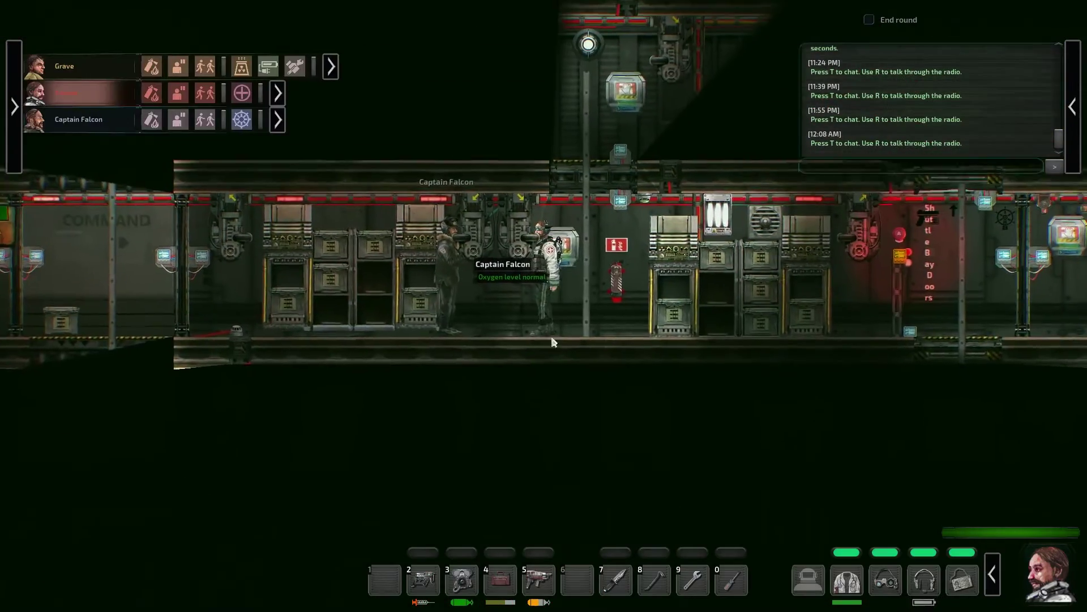
Descend to the lower deck, drop through the floor hatch into the flooded compartment, and climb back
key(d)
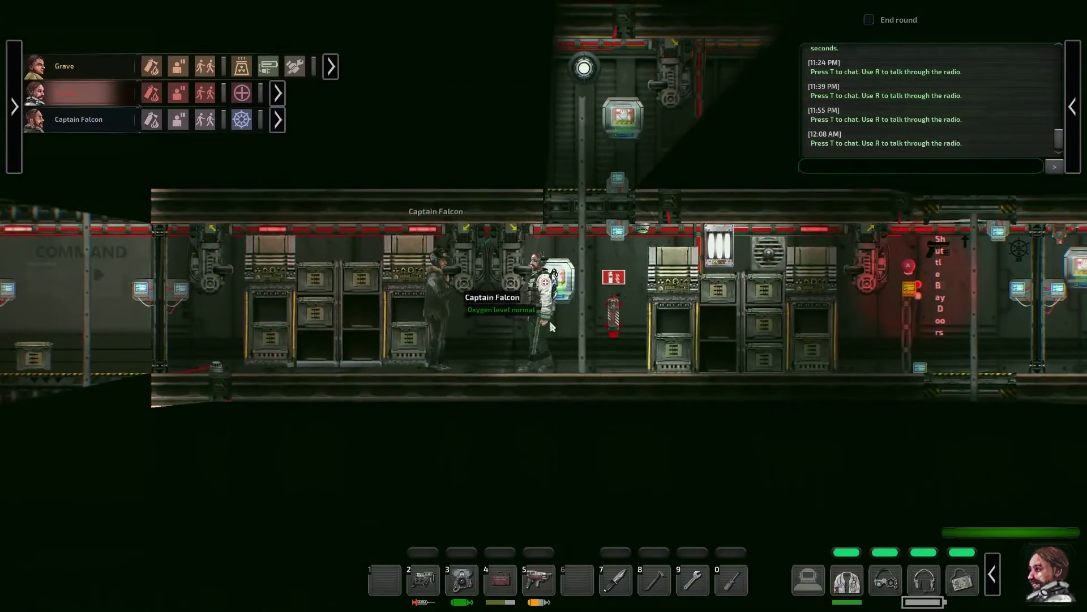
key(a)
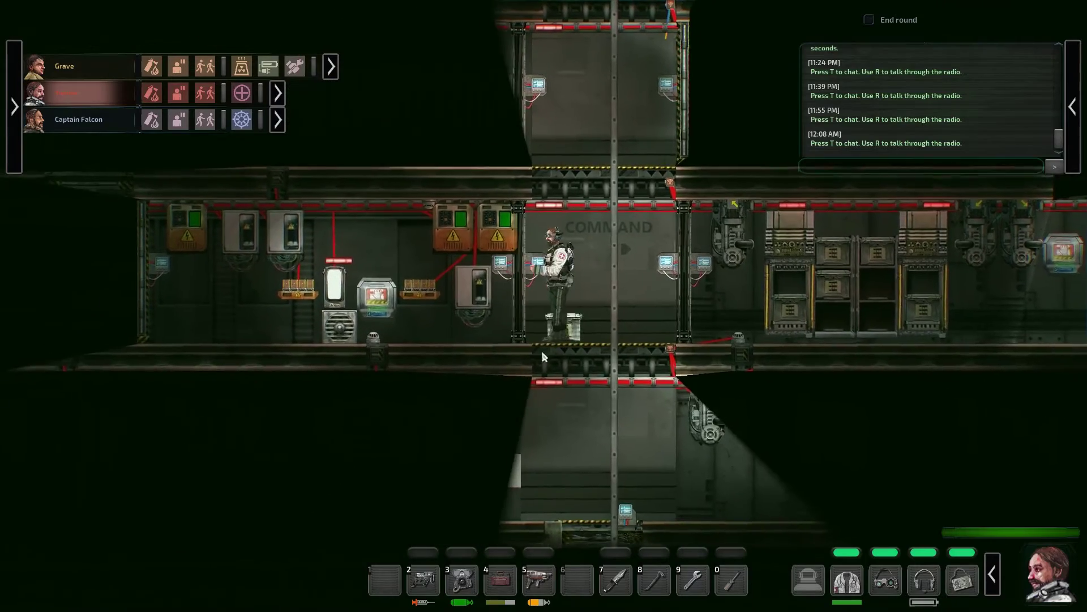
key(s)
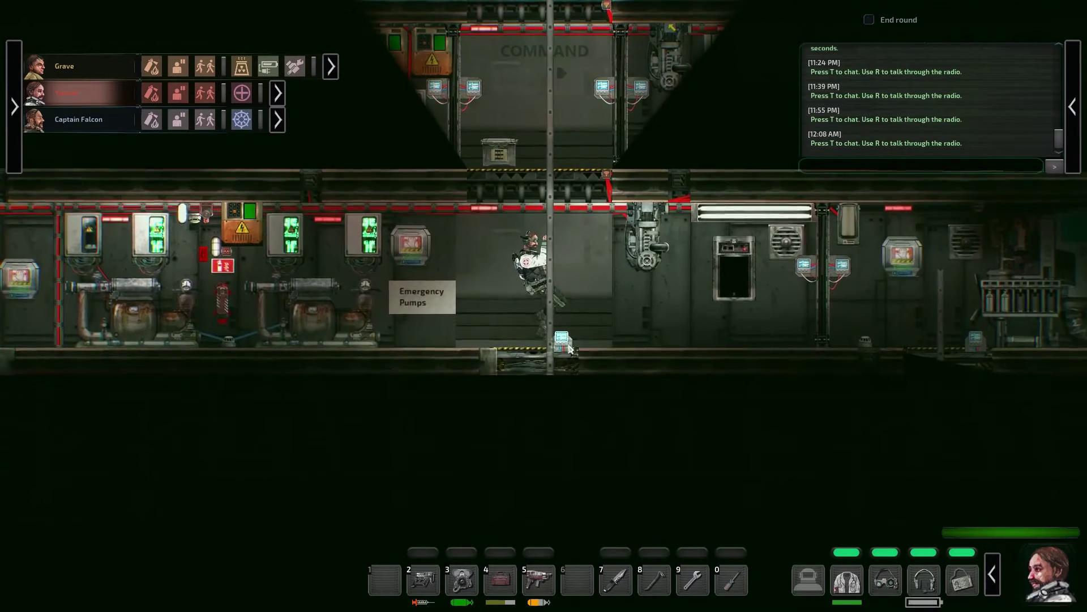
click(563, 341)
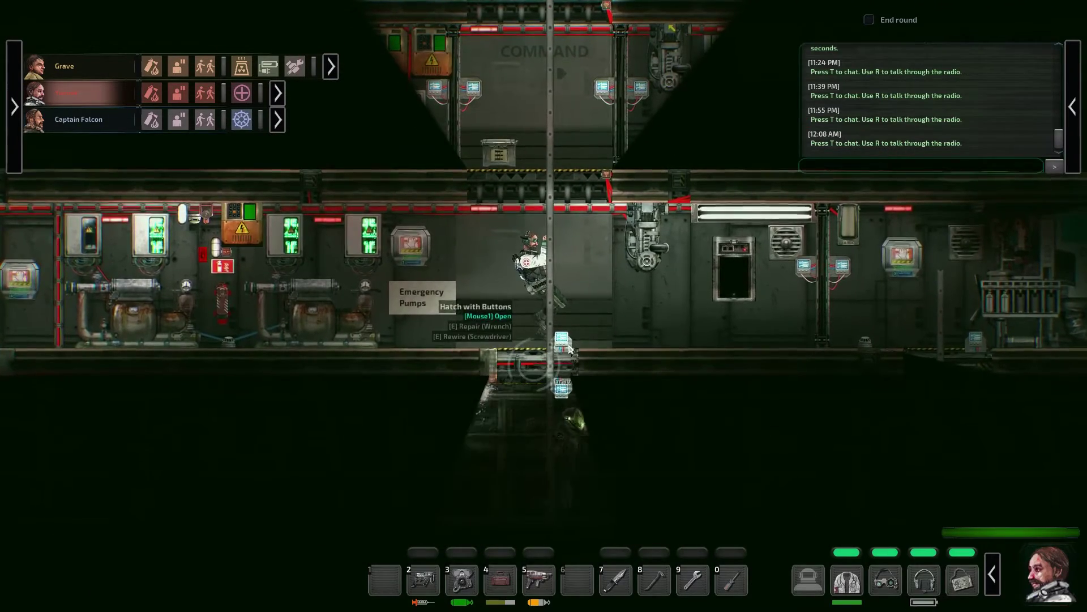
key(a)
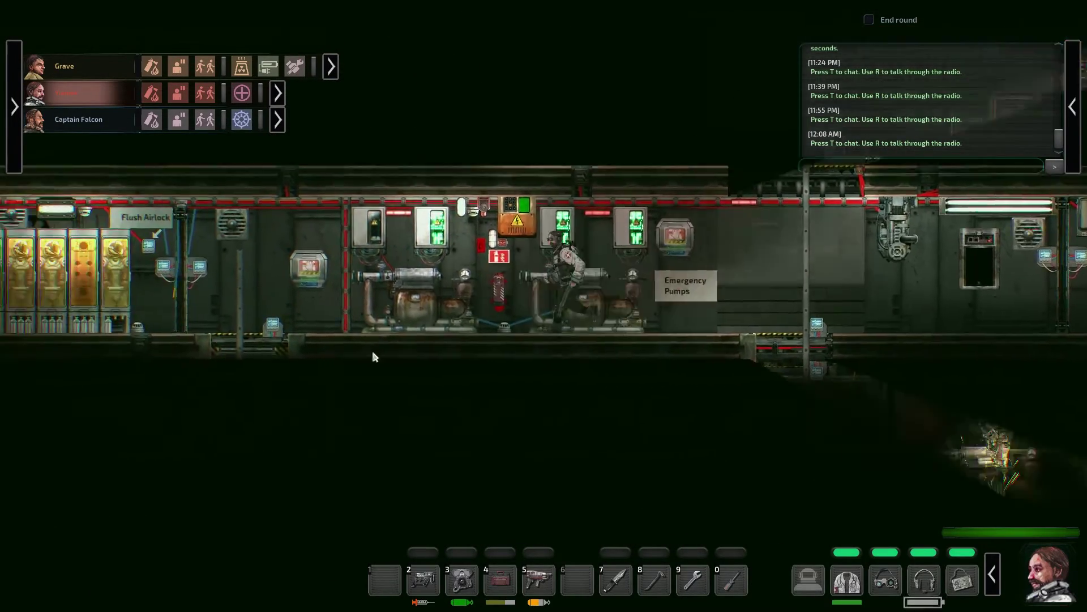
key(a)
key(s)
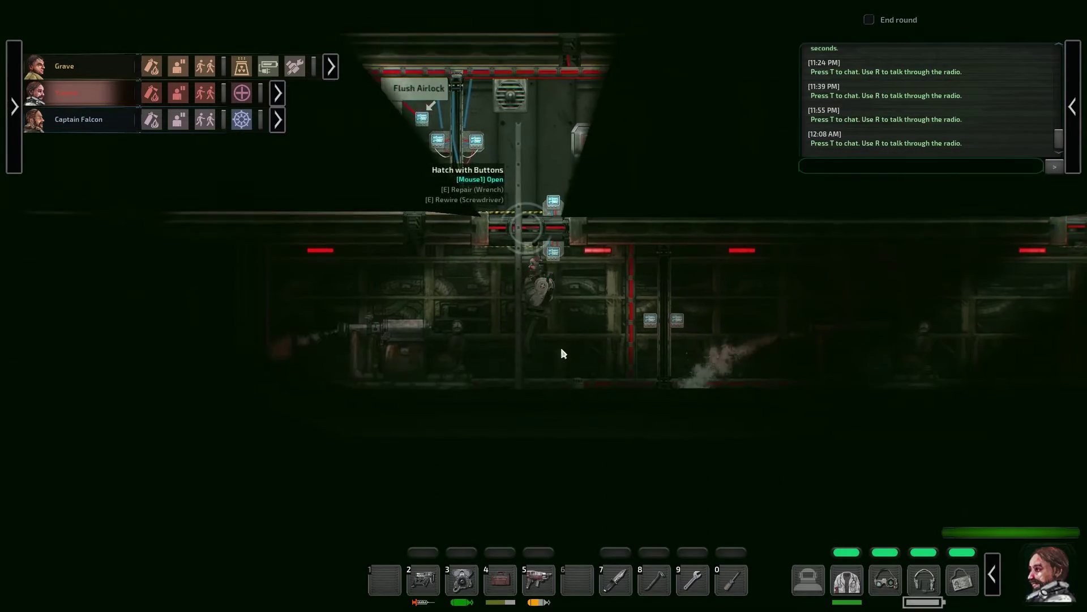
key(d)
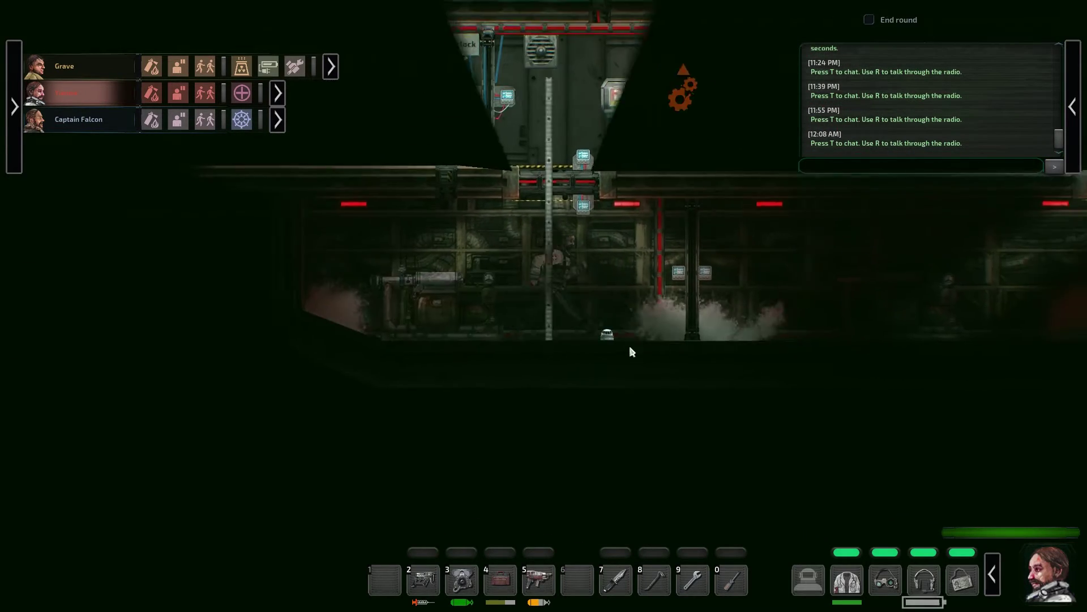
key(w)
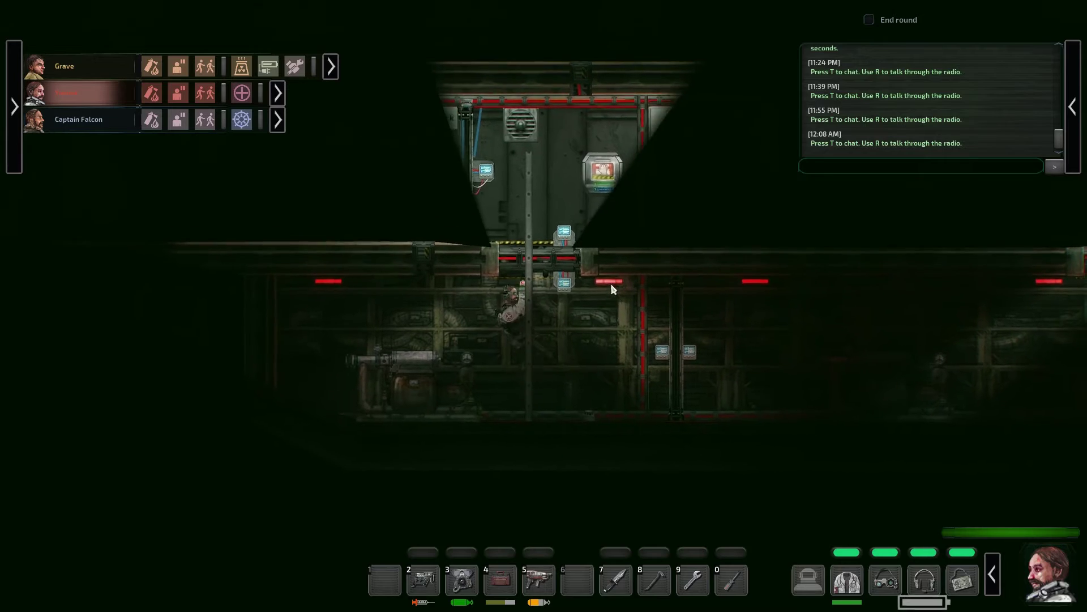
key(w)
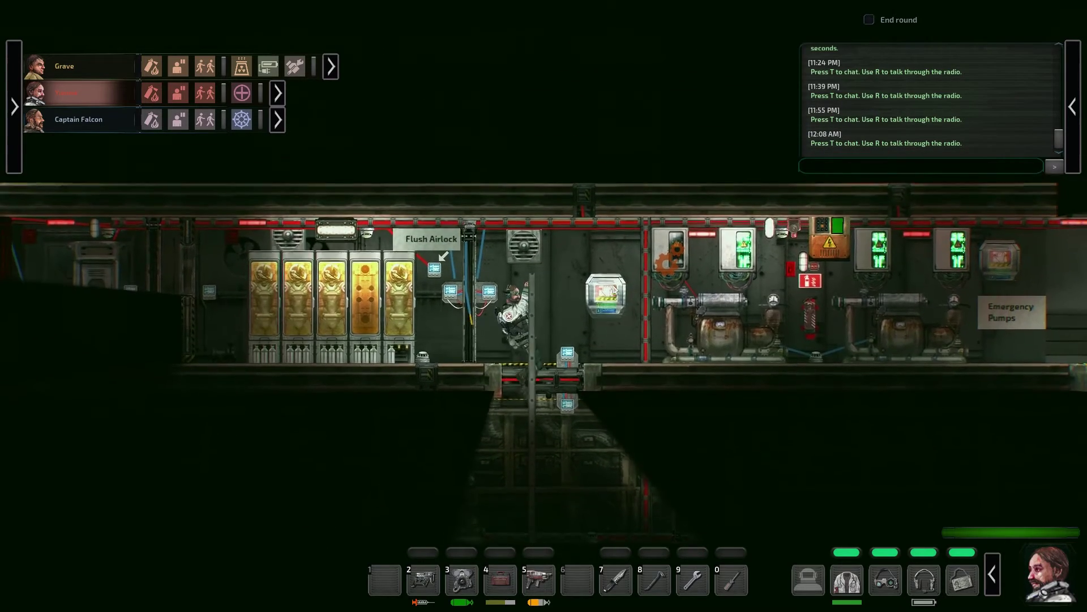
Walk to the broken pump by the Emergency Pumps and finish its electrical repair
key(d)
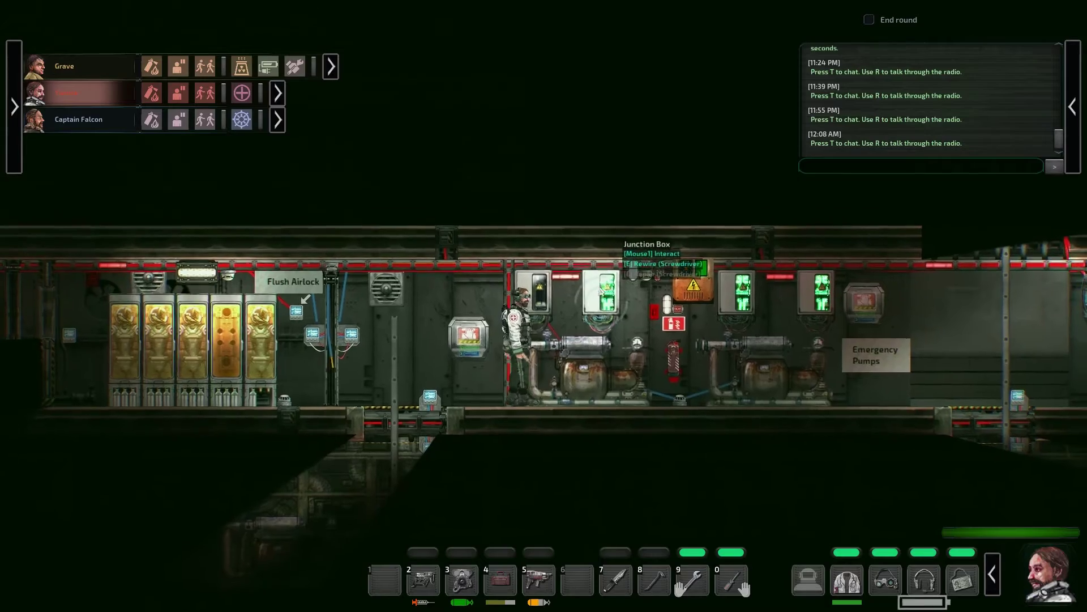
key(e)
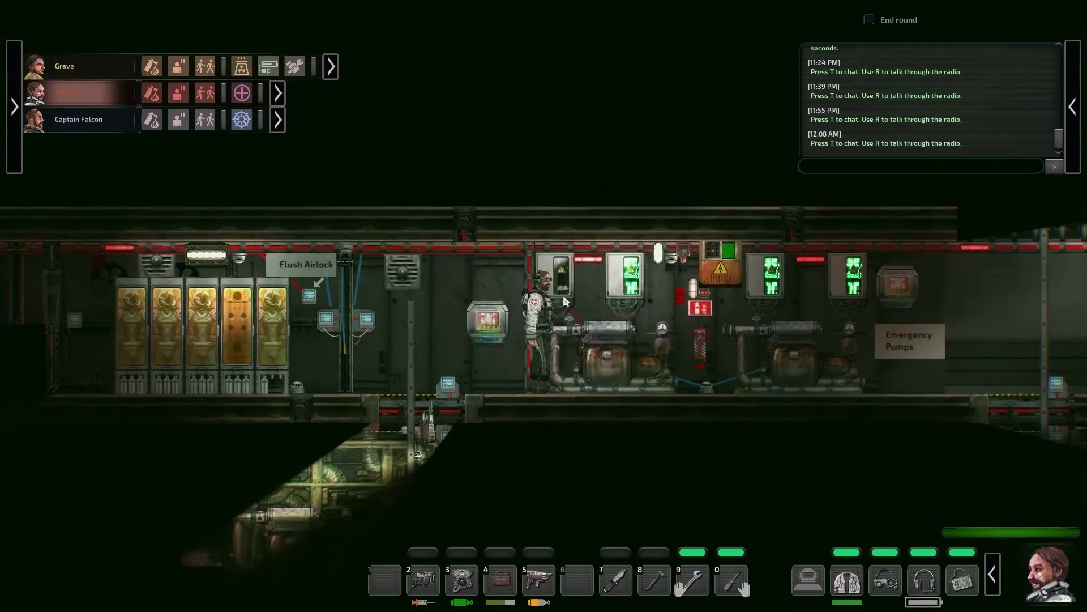
key(e)
click(544, 492)
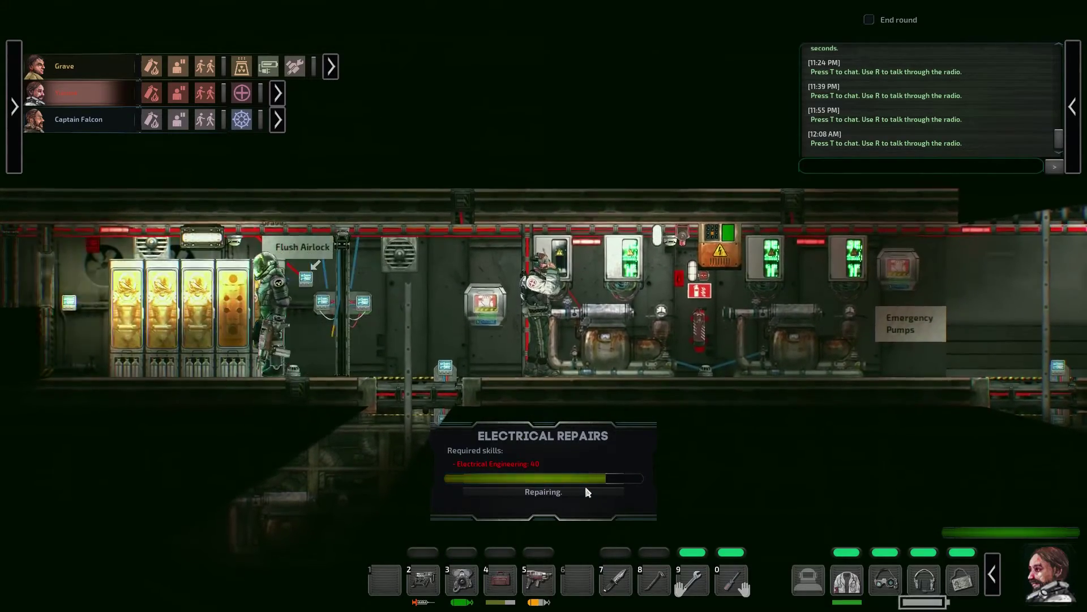
key(e)
key(e)
scroll(432, 394, up, 3)
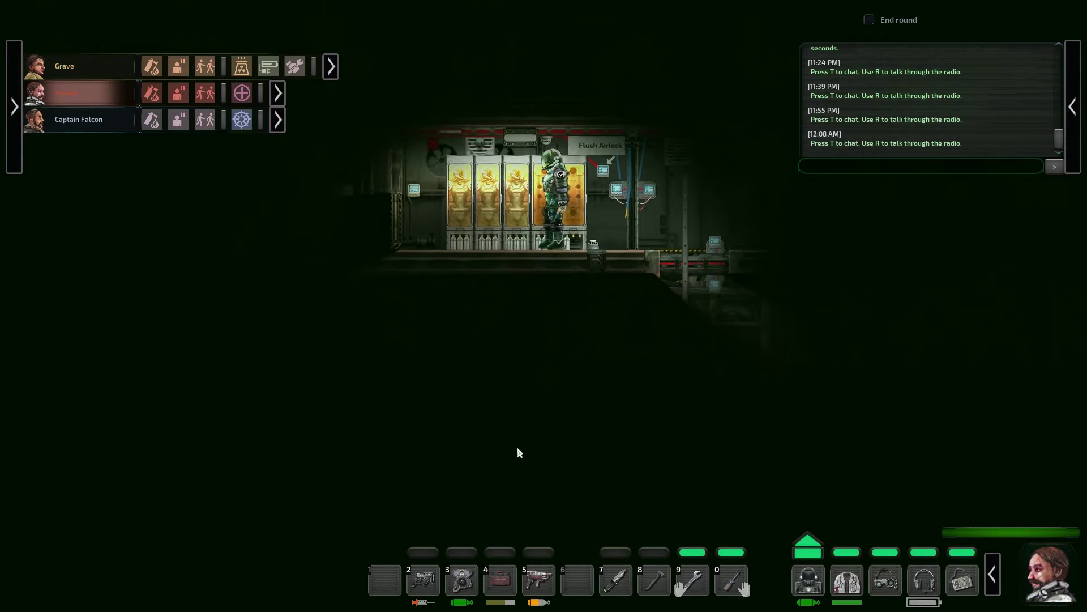
Walk left past the lockers and through the door into the darker storage room
key(a)
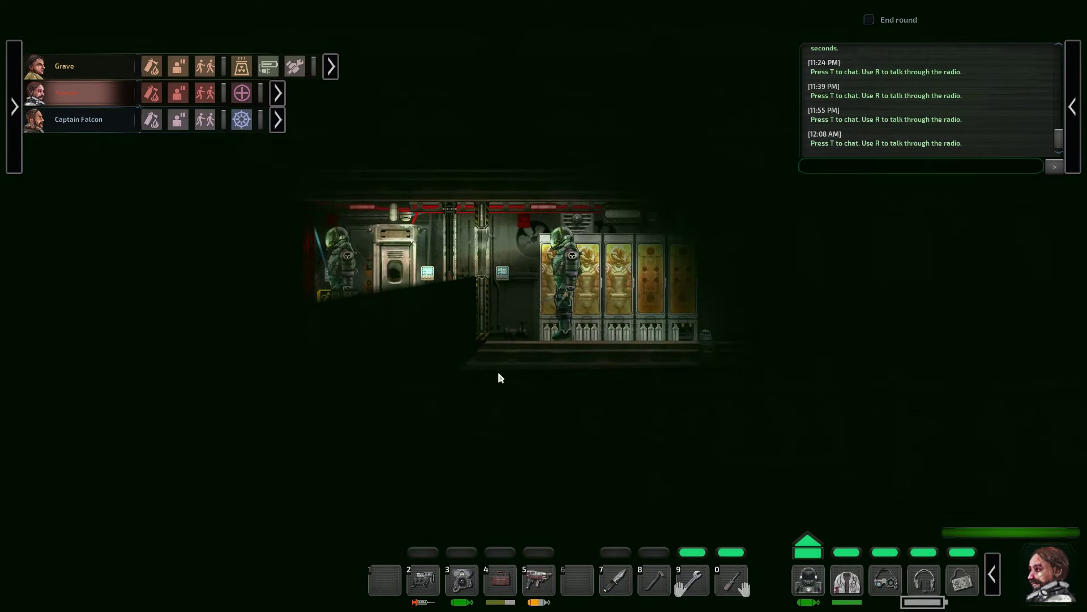
key(8)
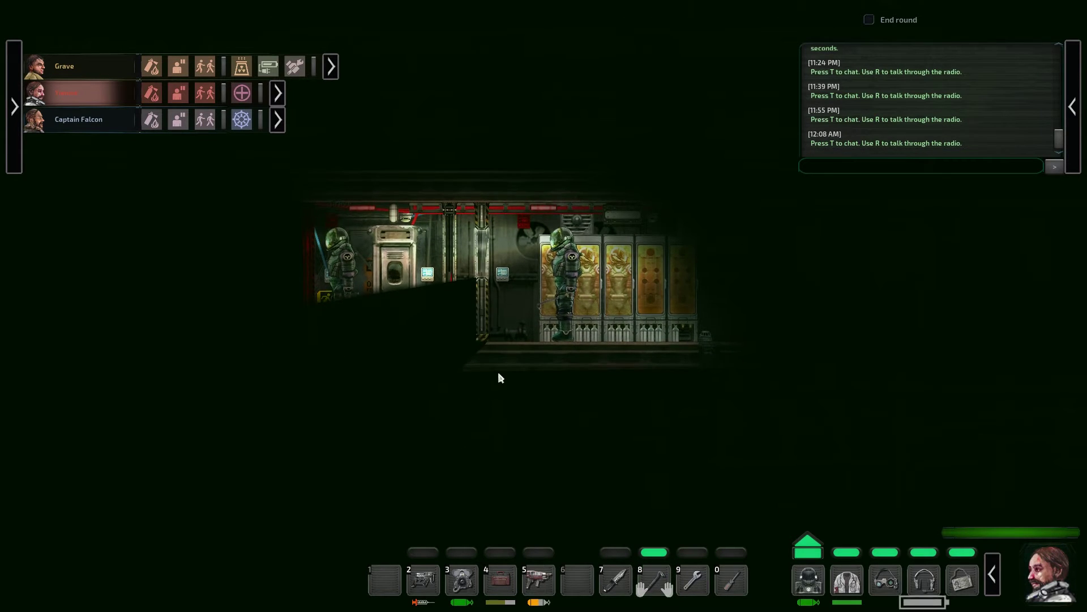
scroll(498, 371, up, 3)
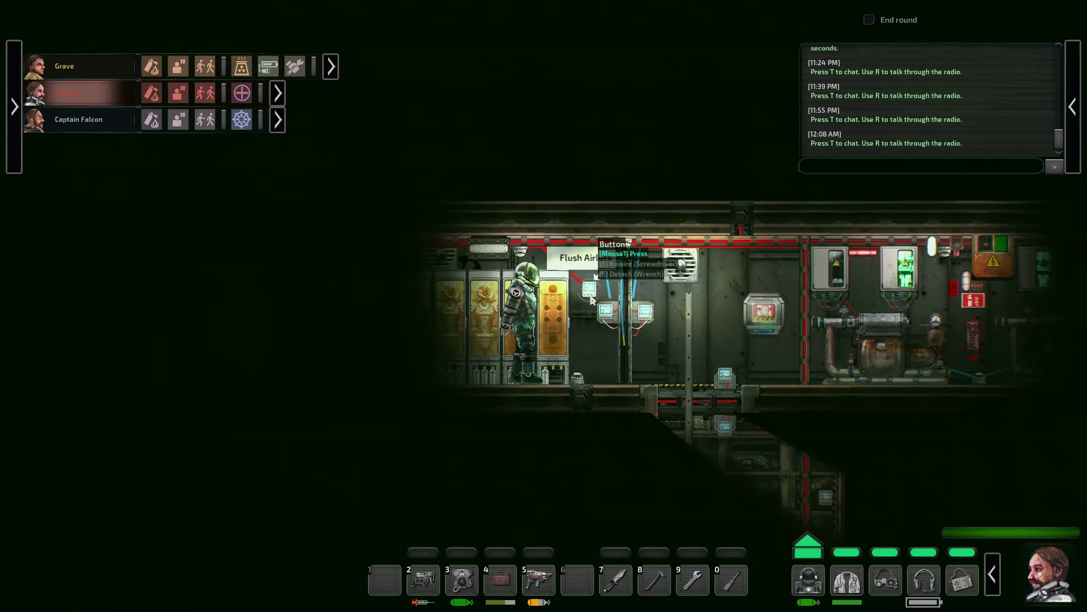
key(a)
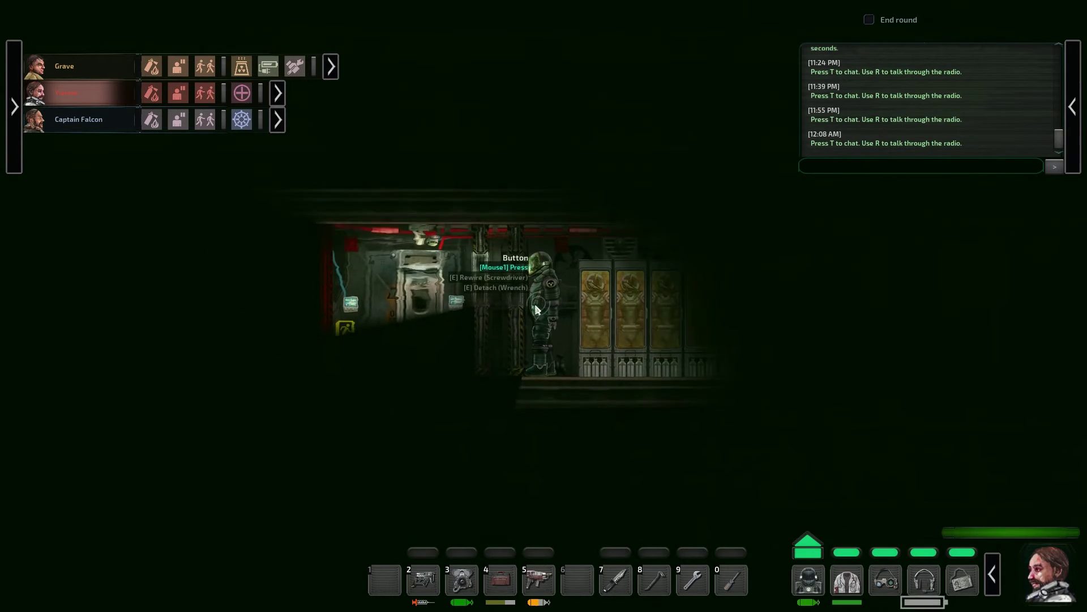
click(538, 312)
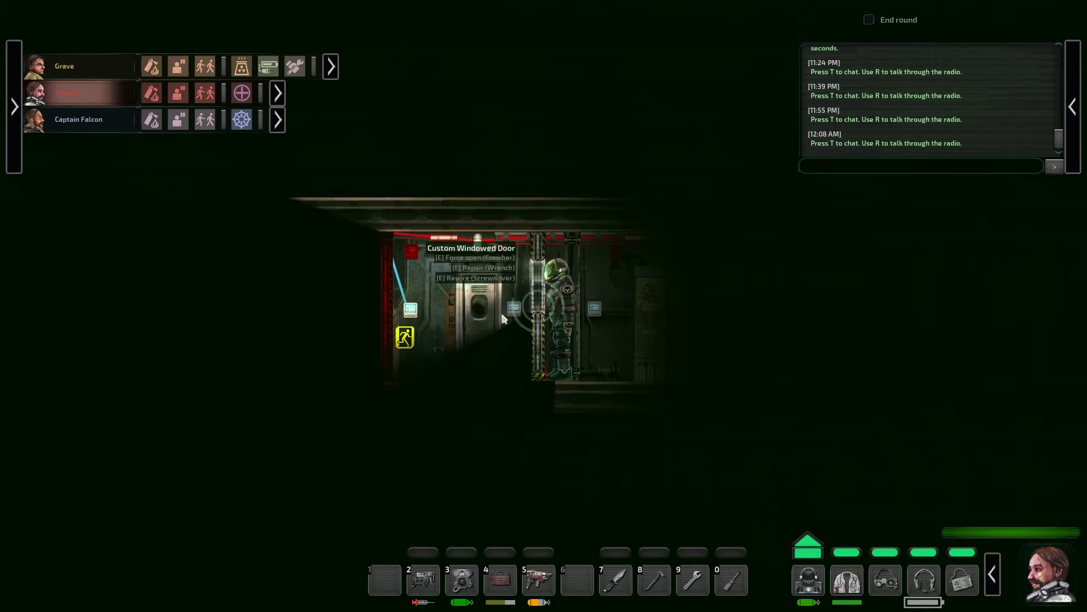
Take the Underwater Scooter from the Medium Windowed Steel Cabinet and step into the airlock
click(475, 297)
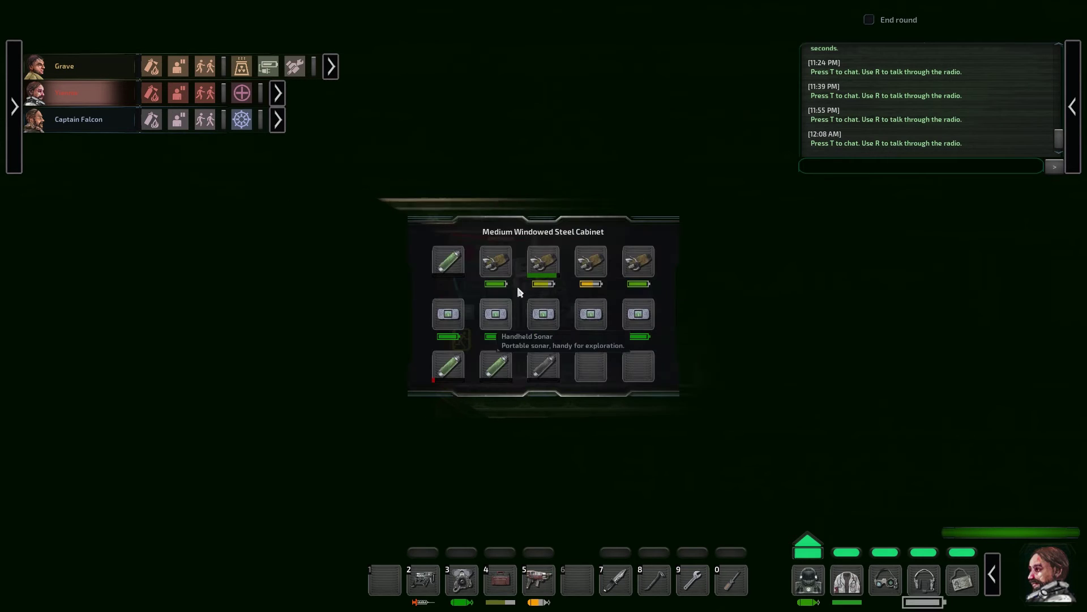
double_click(543, 262)
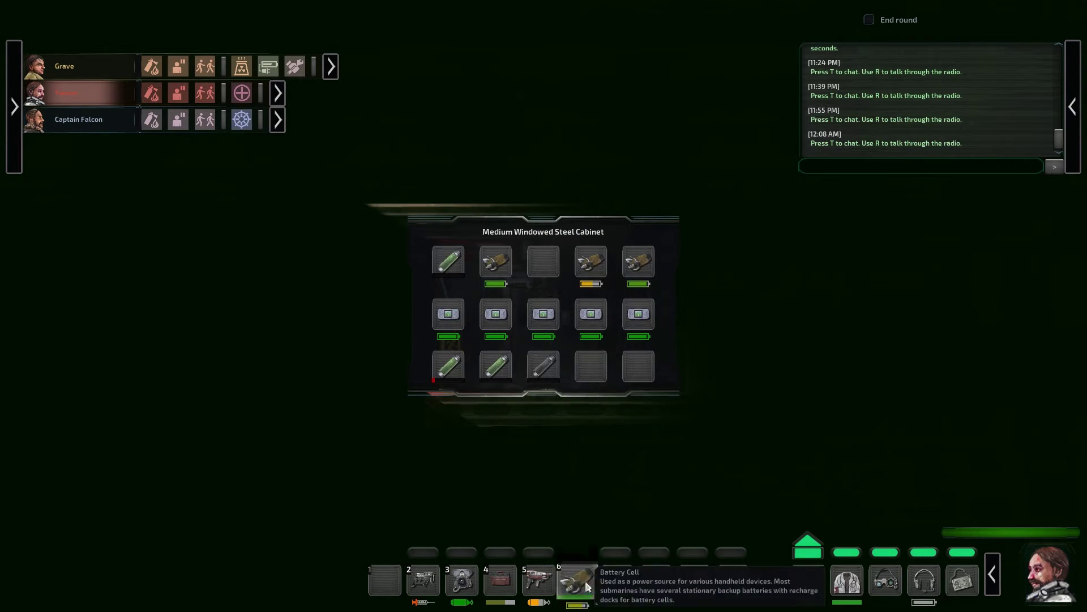
key(Escape)
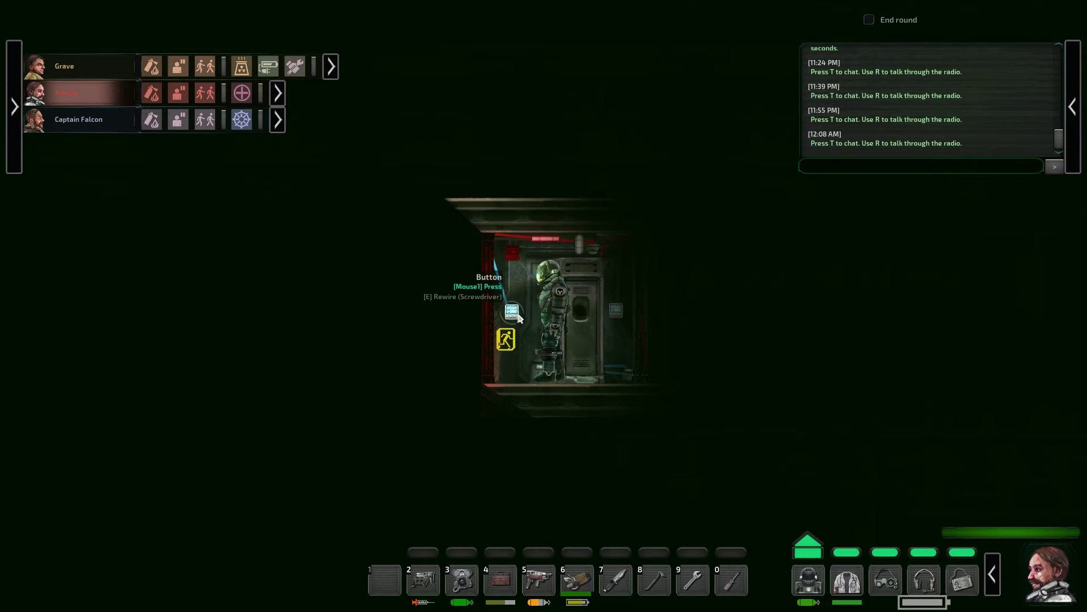
click(510, 319)
click(588, 314)
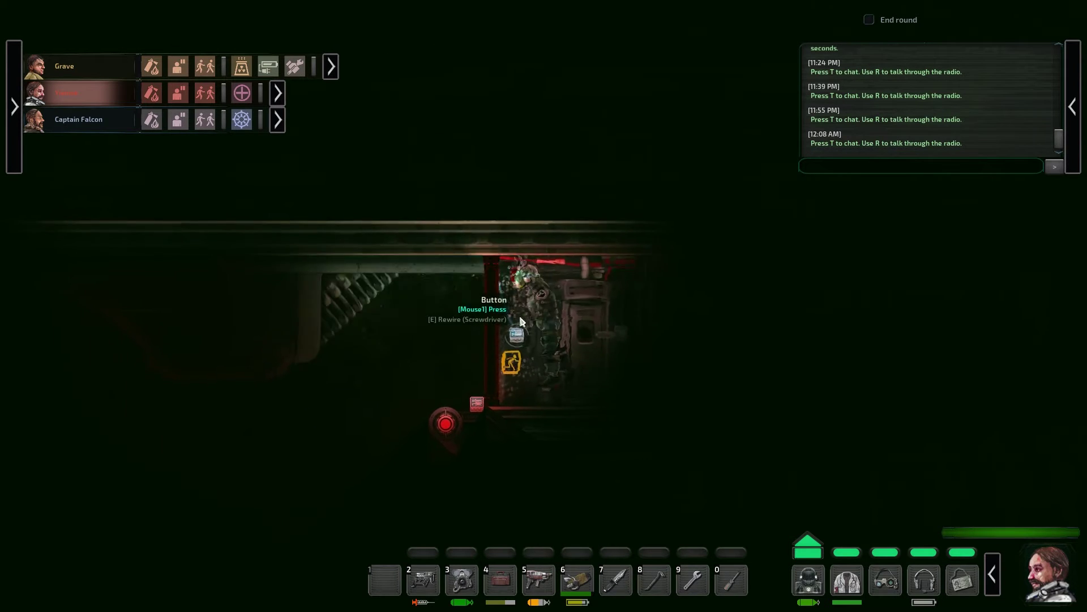
Ride the underwater scooter out through the duct and dive down to the dead Hammerhead
click(519, 319)
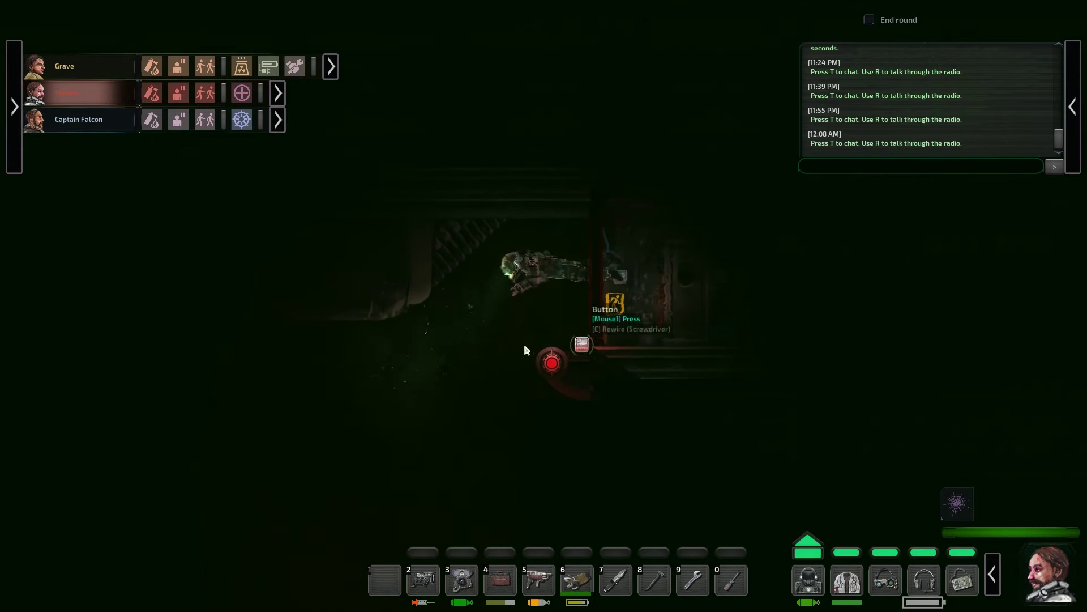
key(6)
mouse_move(530, 386)
mouse_down()
mouse_move(224, 370)
mouse_move(190, 248)
mouse_up()
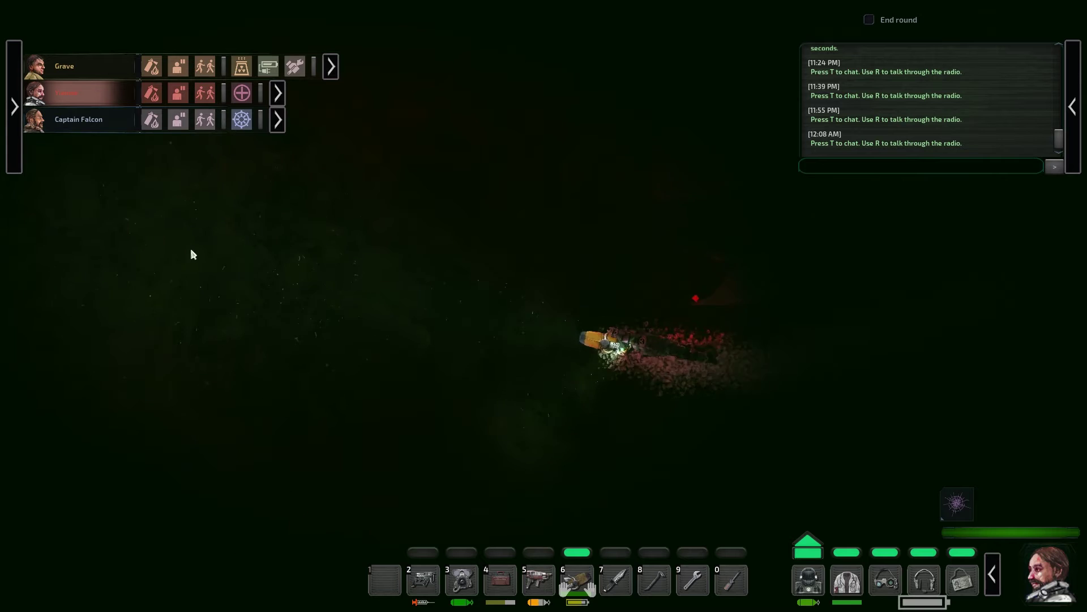
mouse_move(585, 409)
mouse_down()
mouse_move(651, 268)
mouse_move(253, 226)
mouse_up()
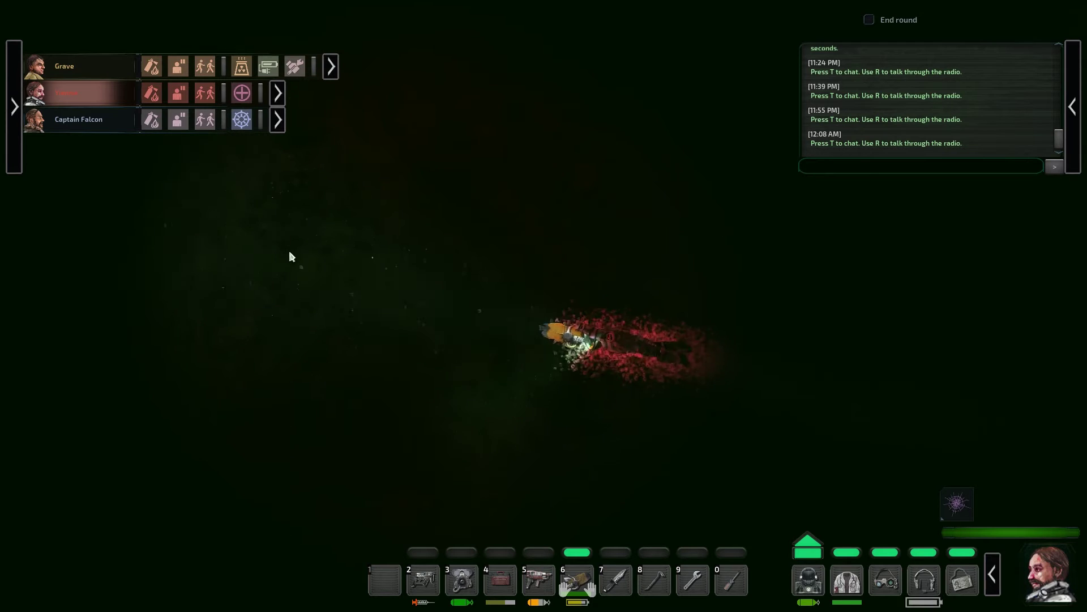
drag(285, 247, 268, 324)
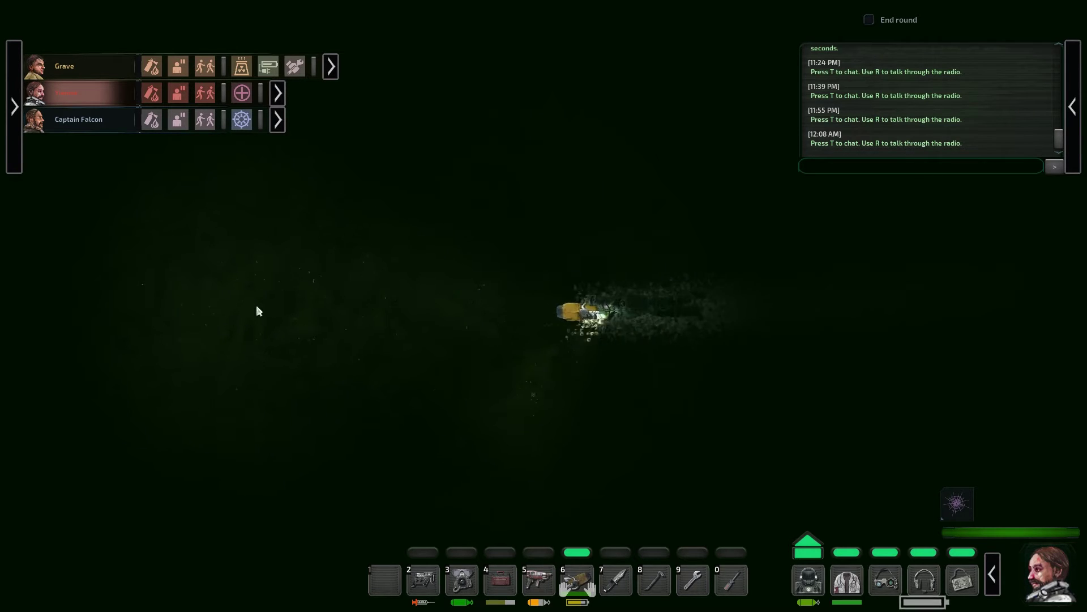
drag(256, 305, 451, 492)
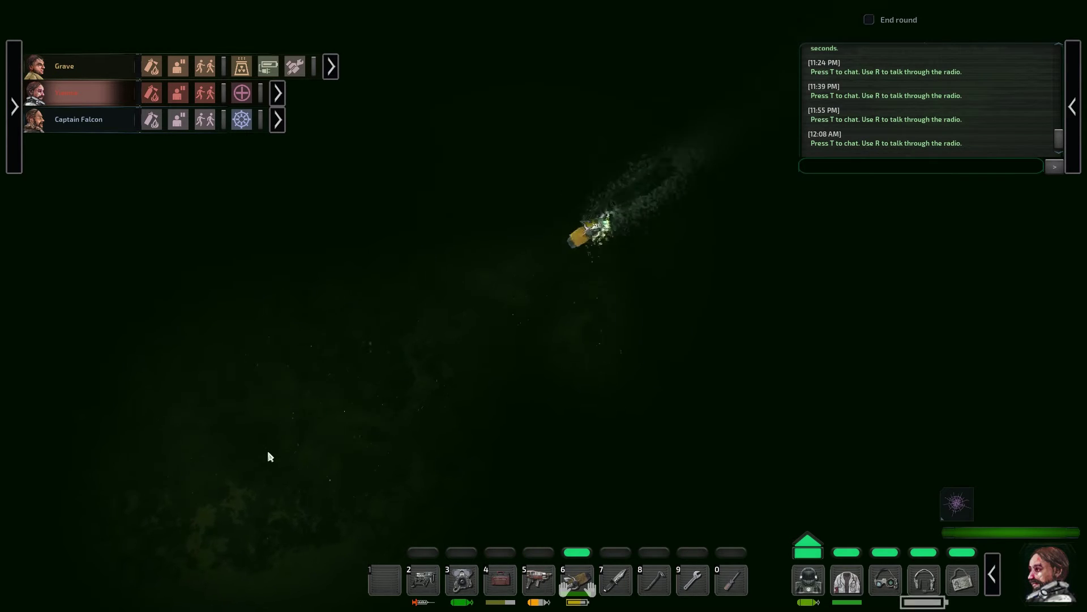
mouse_move(268, 457)
mouse_down()
mouse_move(466, 537)
mouse_move(354, 517)
mouse_move(643, 580)
mouse_up()
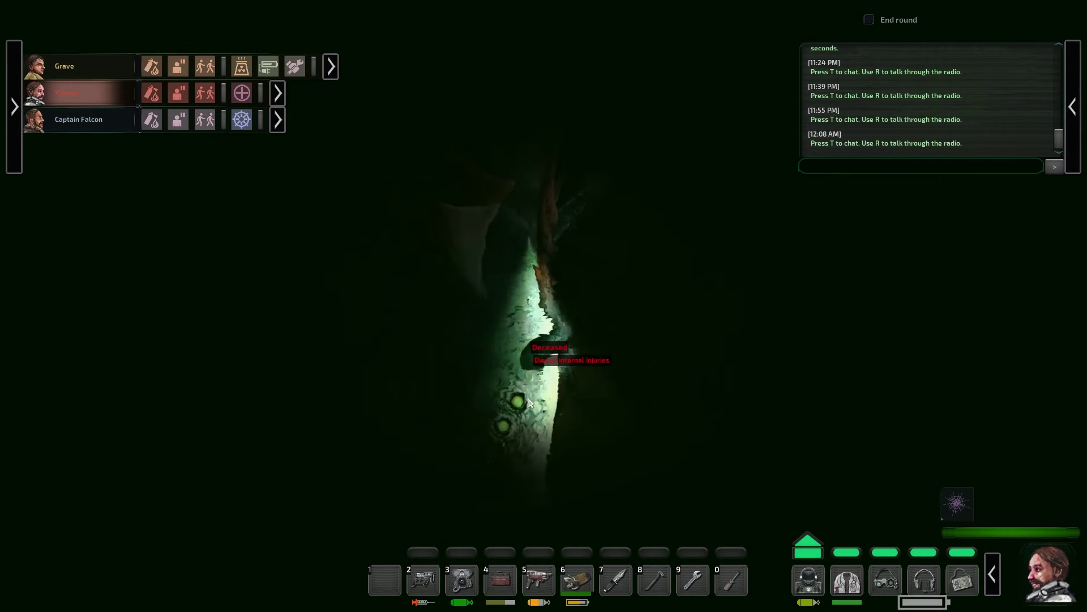
Loot the Swim Bladder and Diving Mask from the Hammerhead's inventory
key(g)
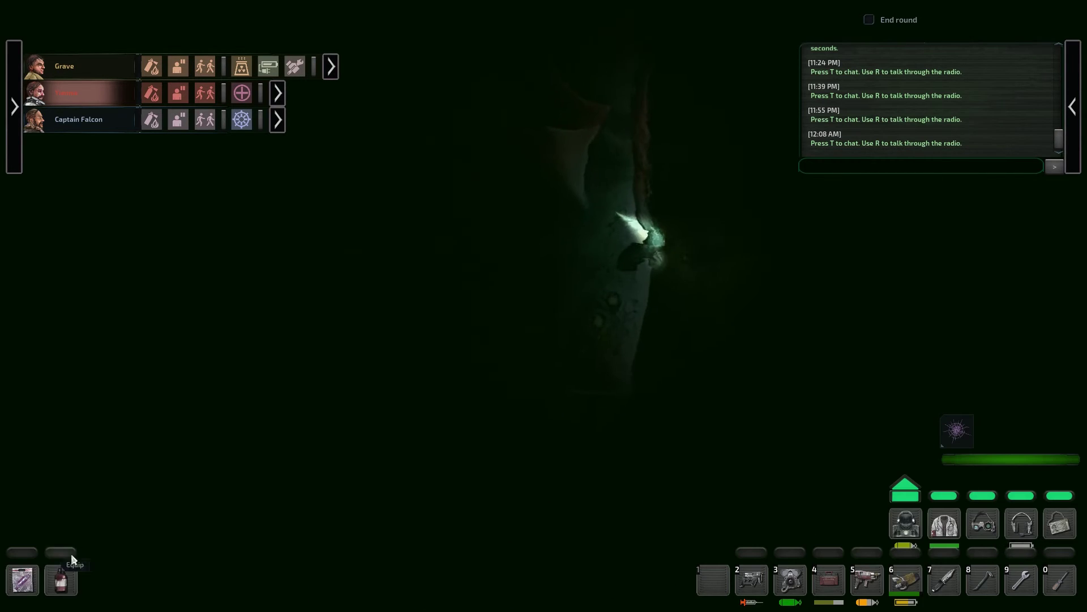
drag(23, 580, 712, 579)
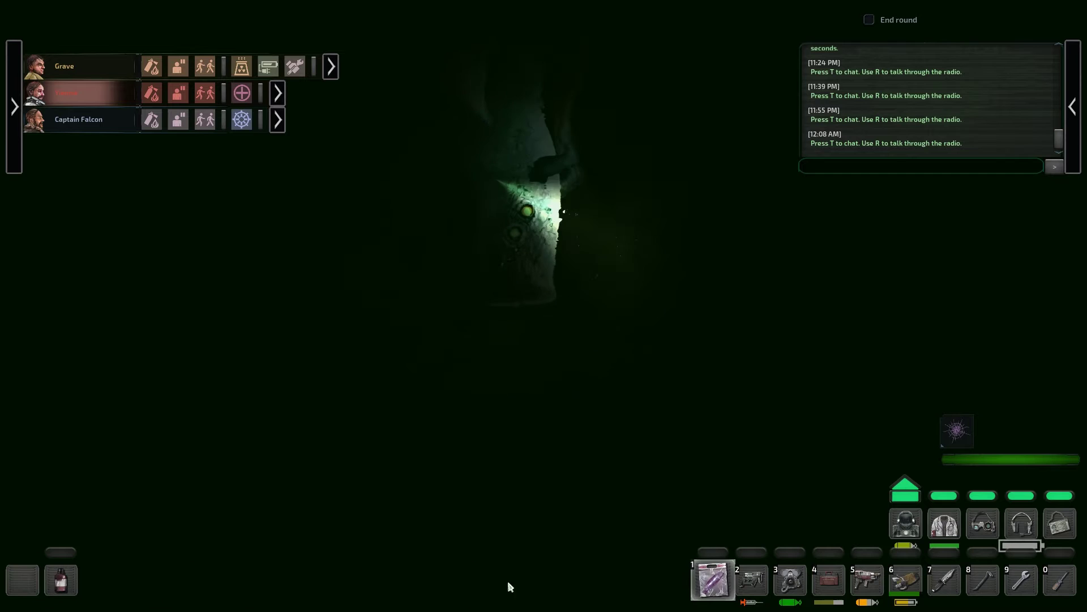
drag(61, 581, 788, 580)
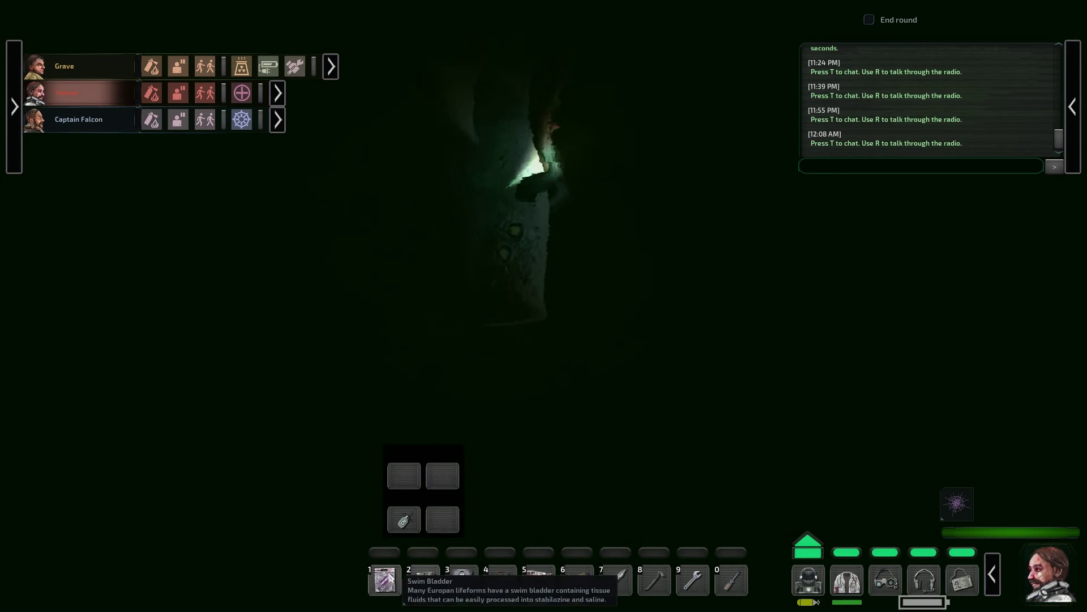
click(500, 580)
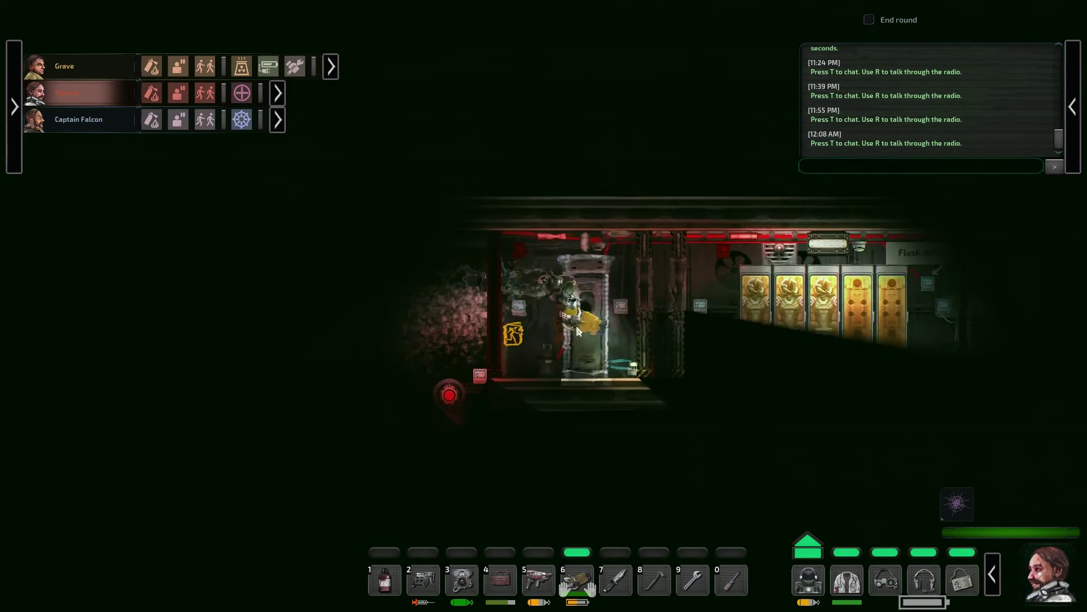
Put the underwater scooter back into the storage cabinet
key(e)
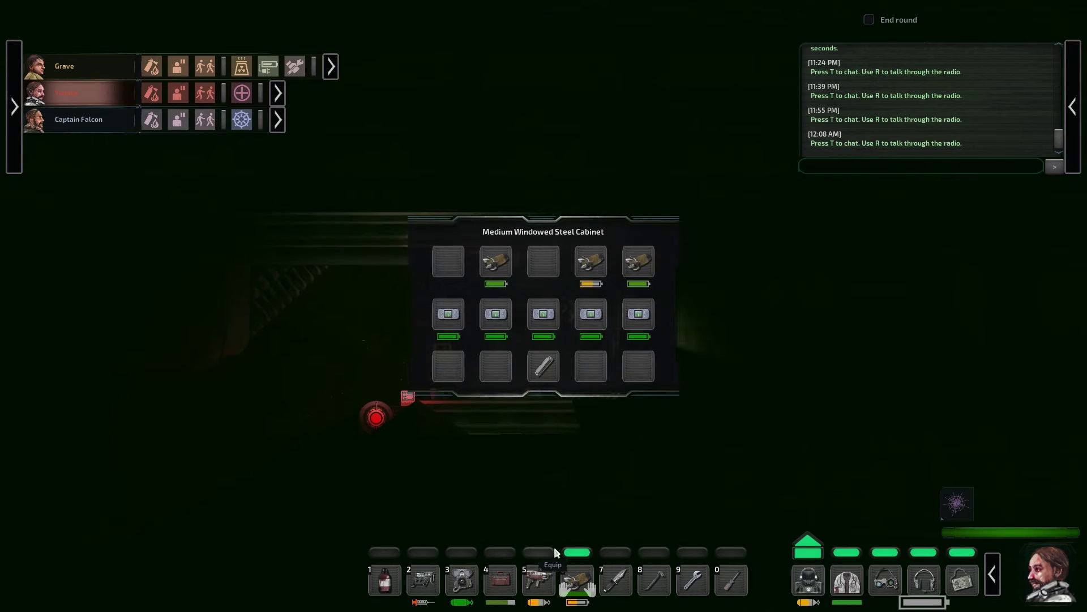
drag(577, 580, 534, 258)
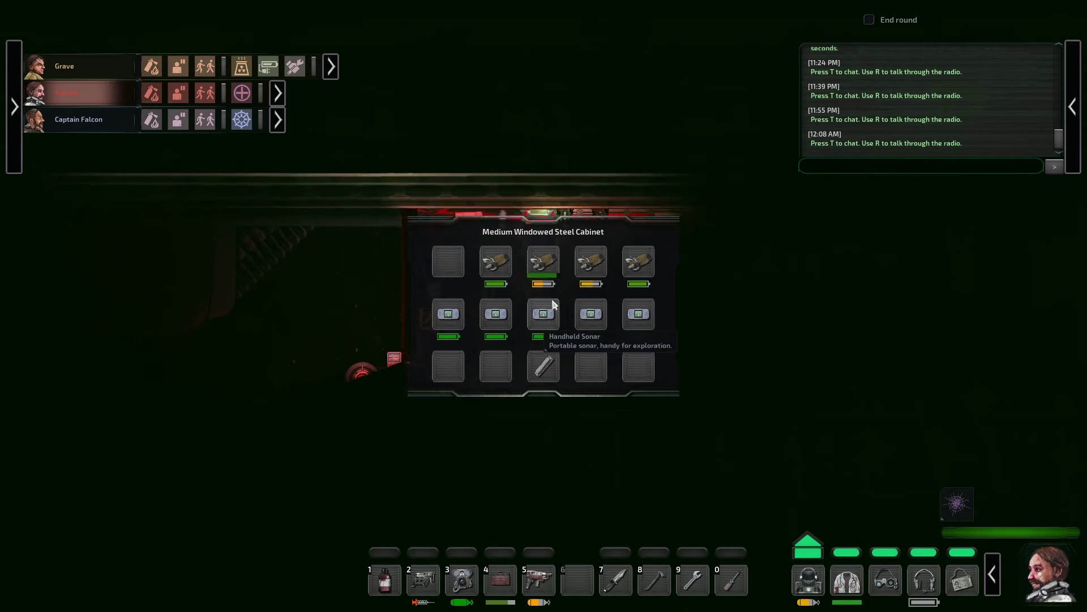
key(e)
Walk right through the connecting compartments toward the cabinet room
key(d)
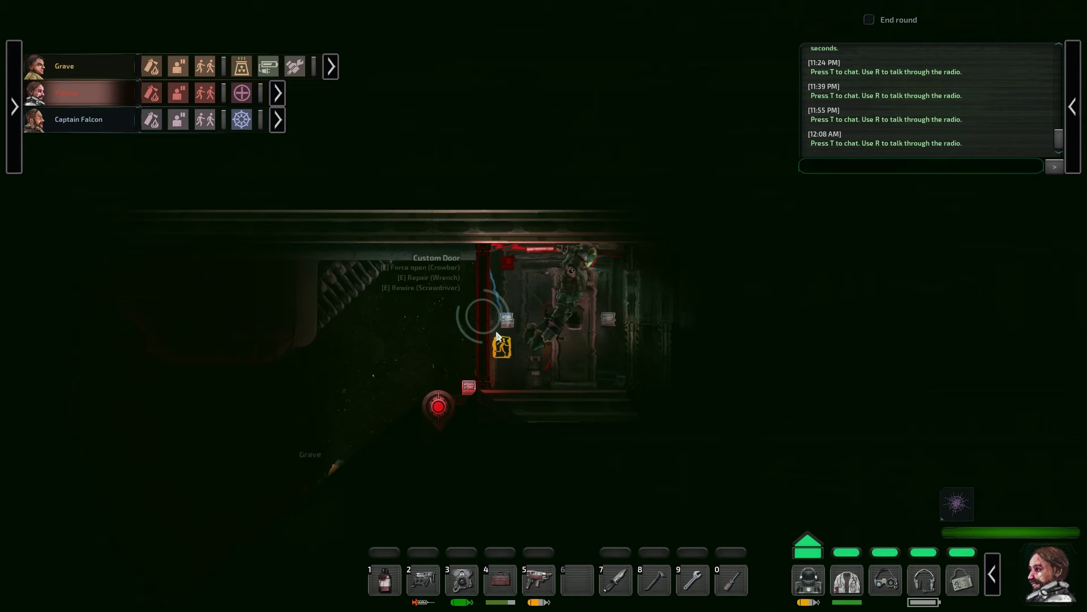
click(493, 337)
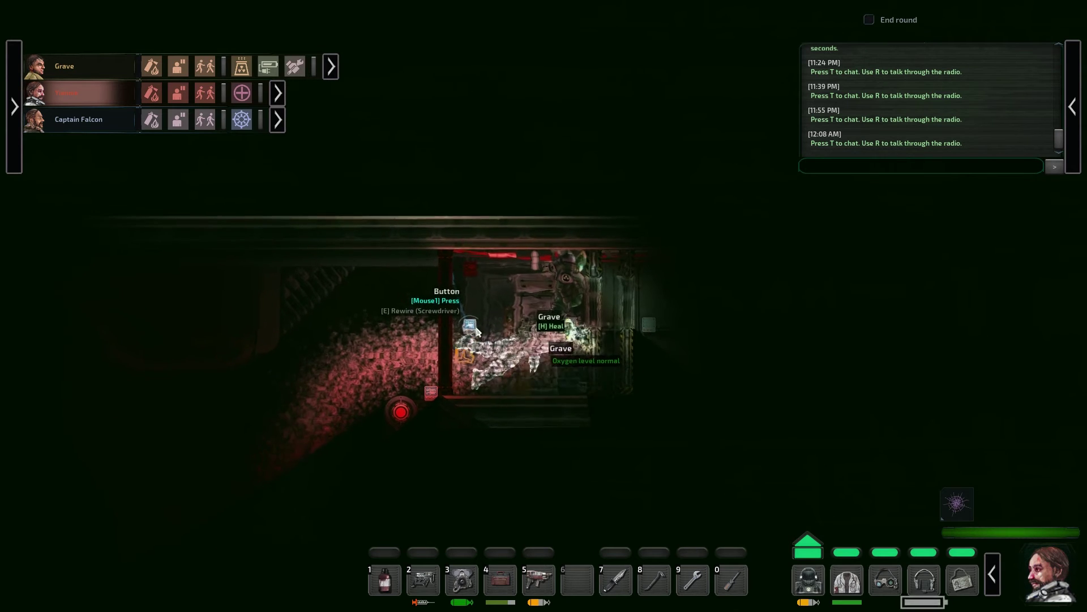
key(d)
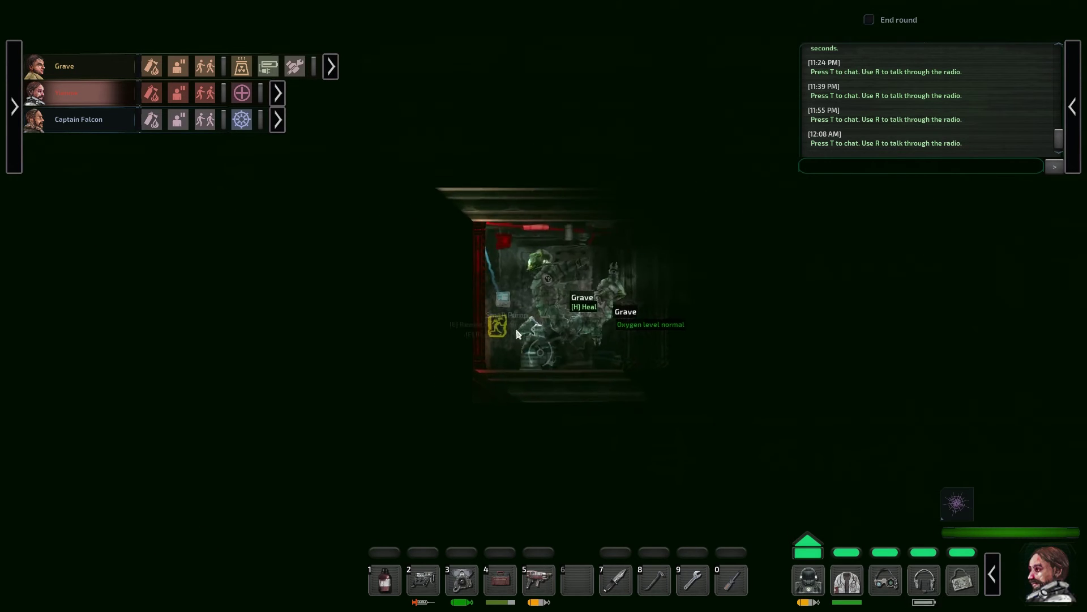
key(d)
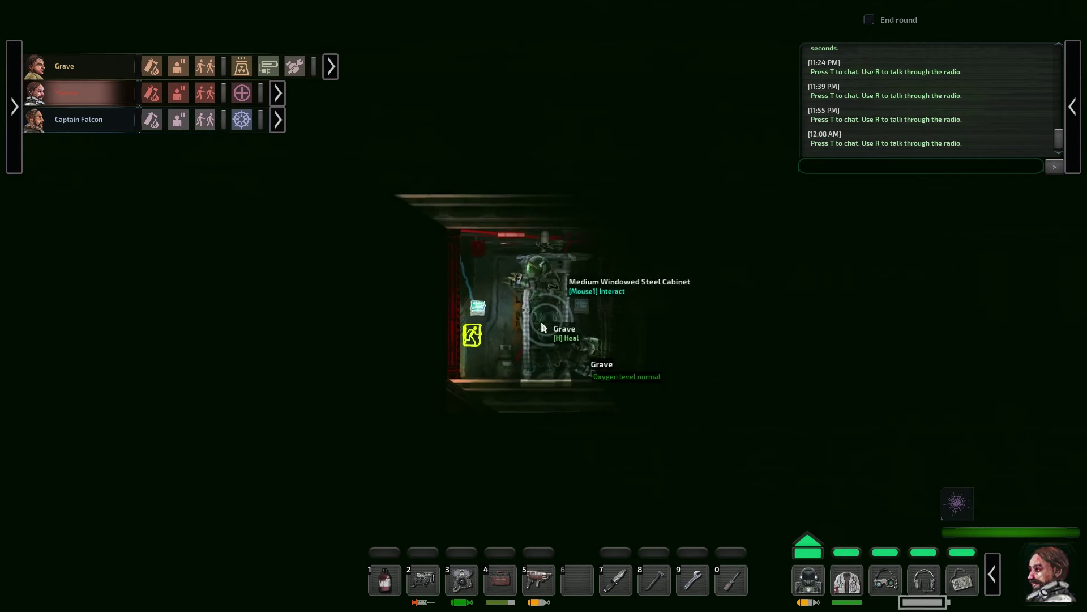
key(d)
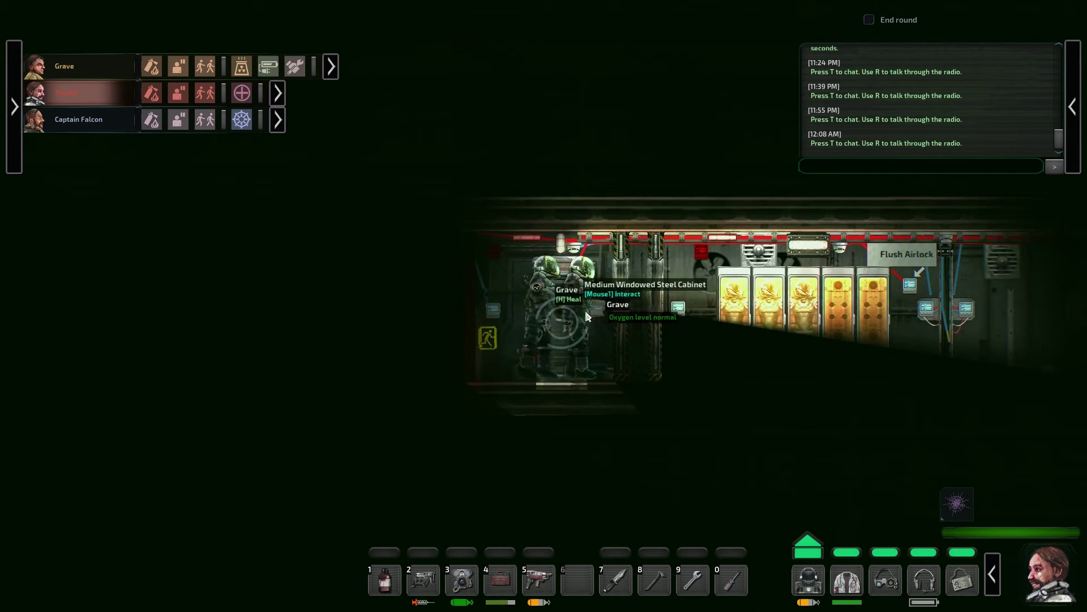
key(d)
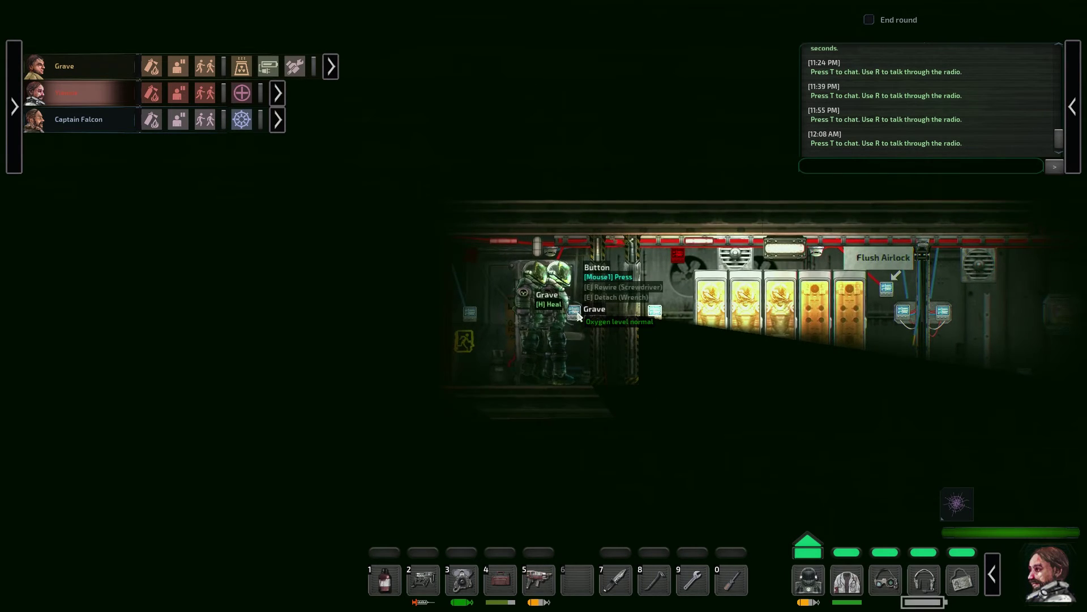
click(578, 314)
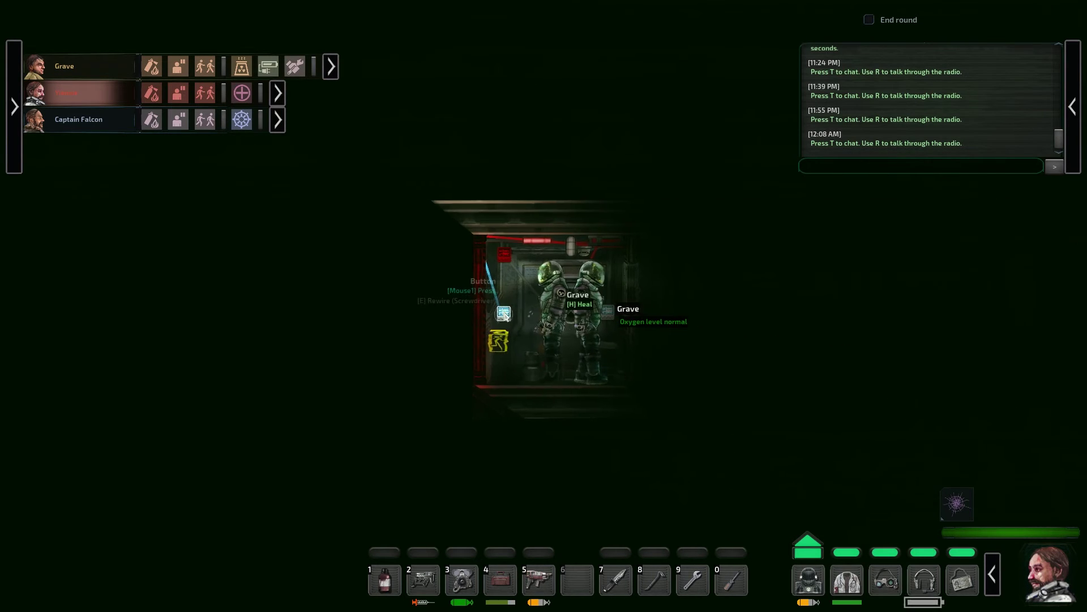
click(503, 314)
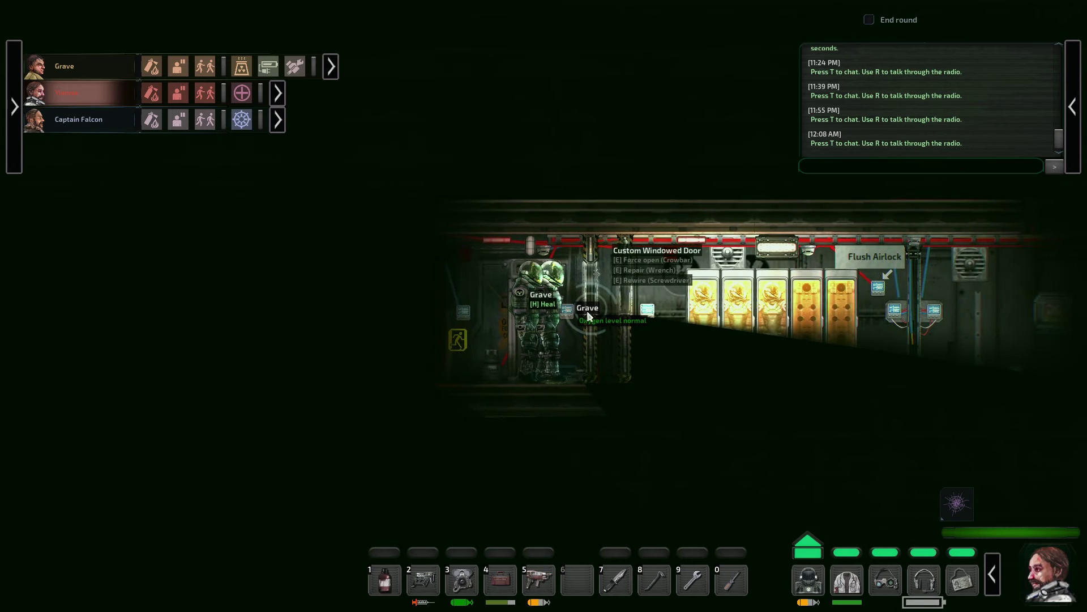
Go to the Diving Suit Locker, open it, then open the Oxygen Tank Shelf
key(d)
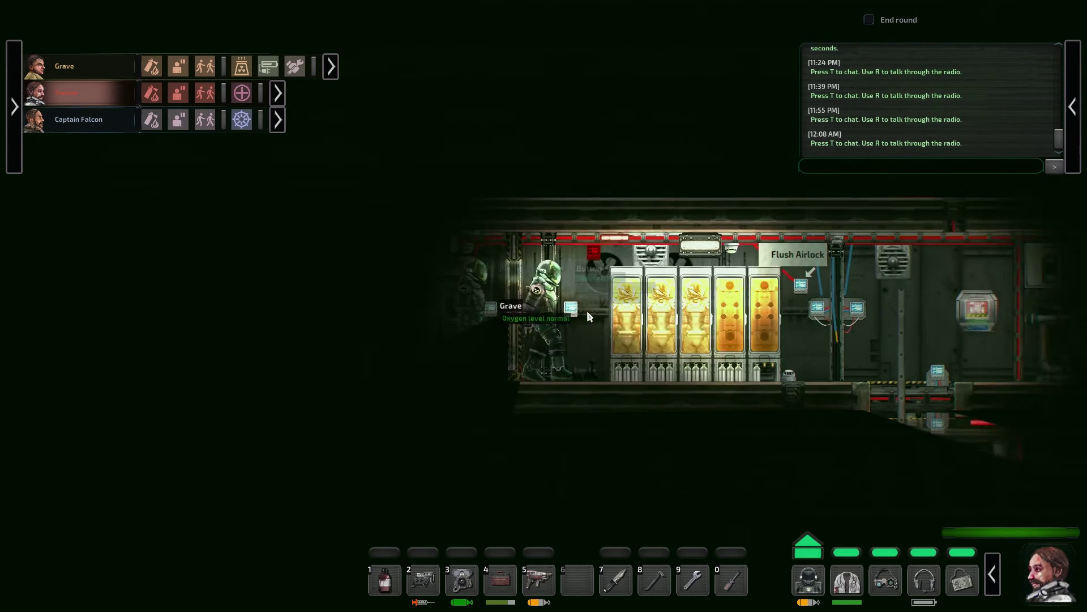
key(d)
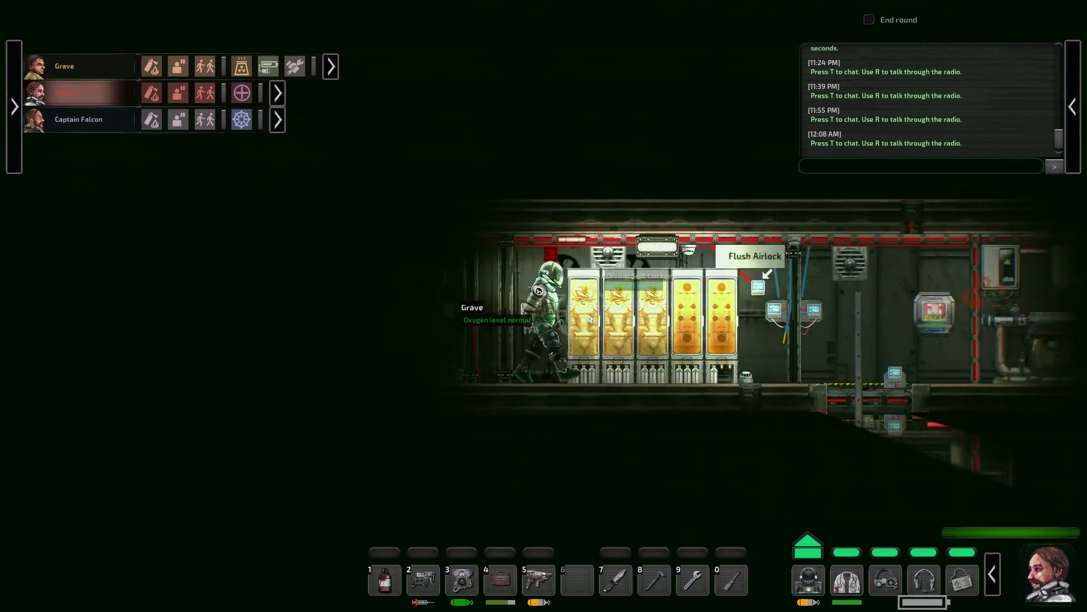
key(d)
key(e)
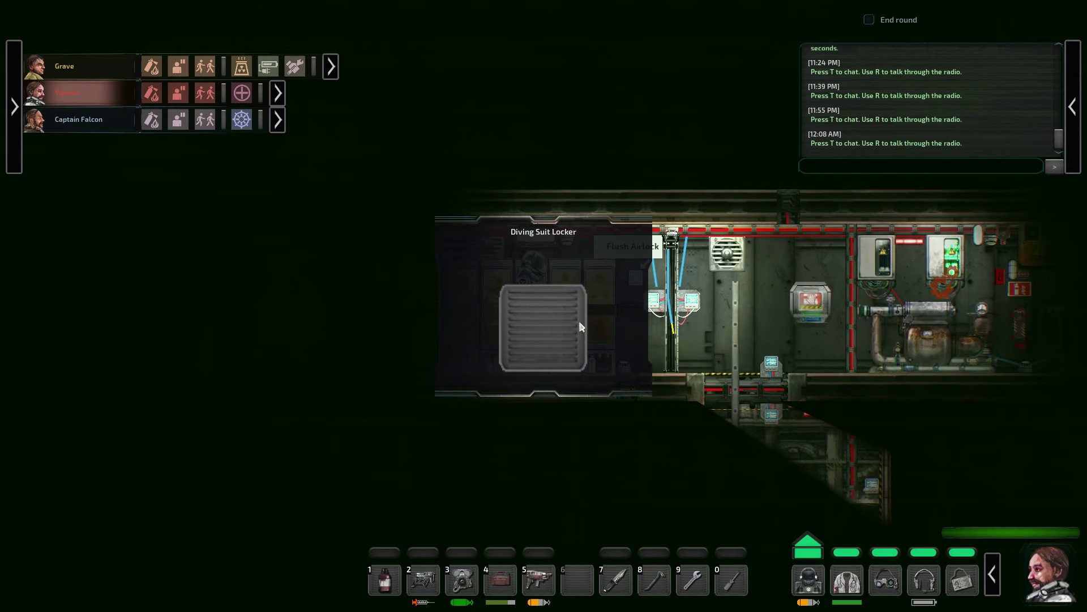
key(Escape)
key(a)
key(e)
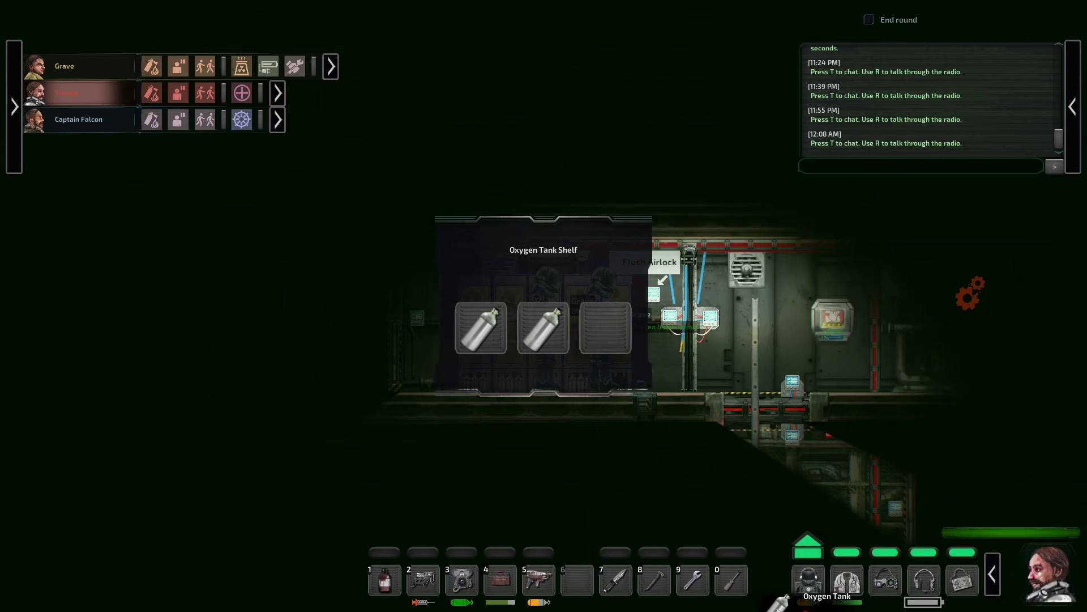
Take the oxygen tank and store the diving suit in the locker
drag(807, 594, 579, 587)
key(Escape)
drag(807, 582, 574, 302)
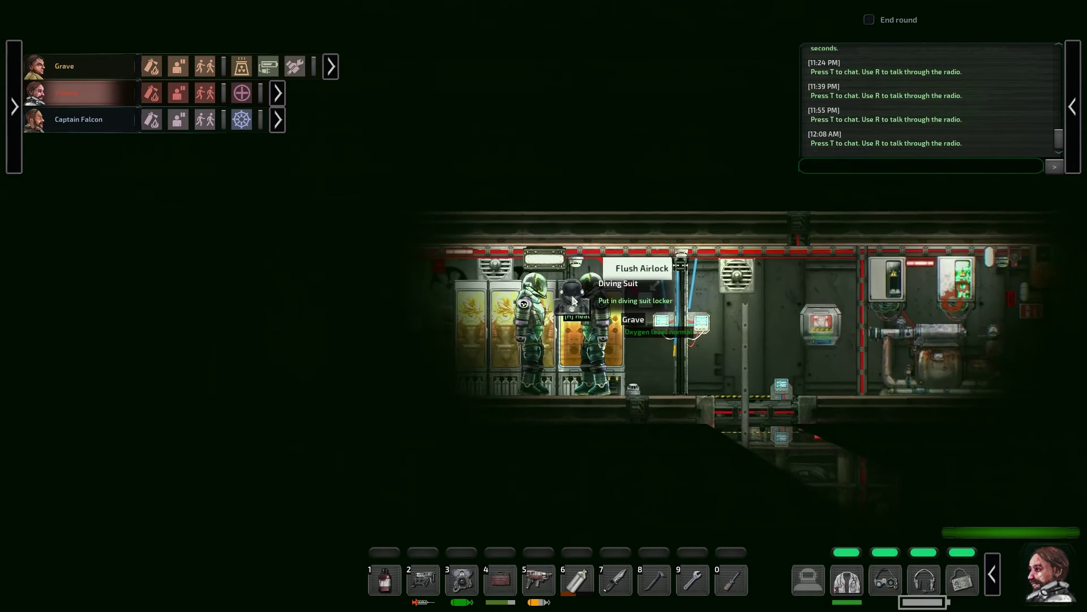
click(574, 301)
scroll(627, 353, down, 4)
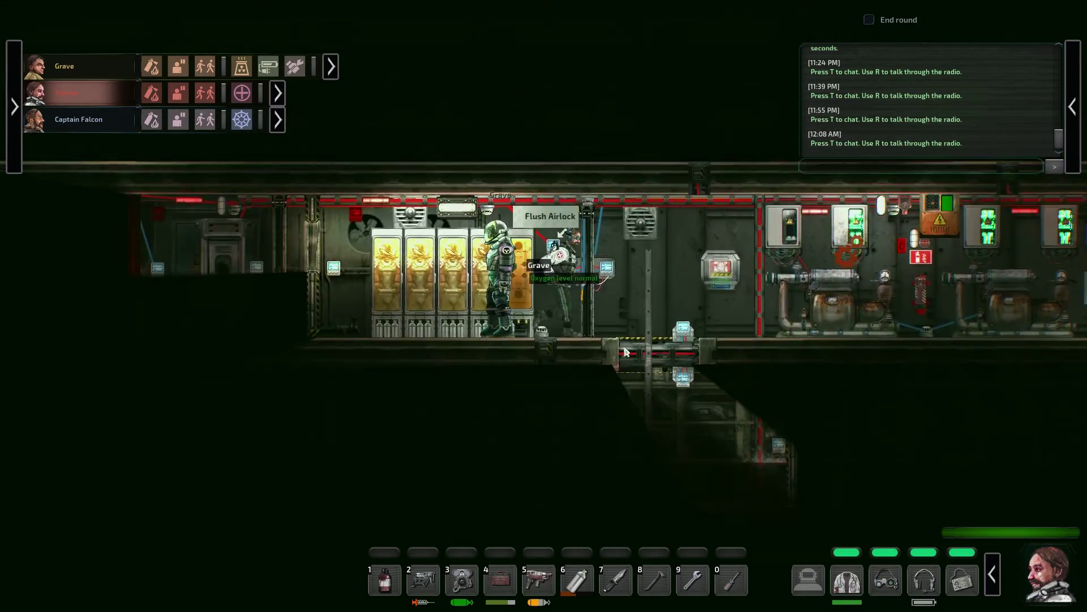
Walk into the pump room and place the bottle in its container
key(d)
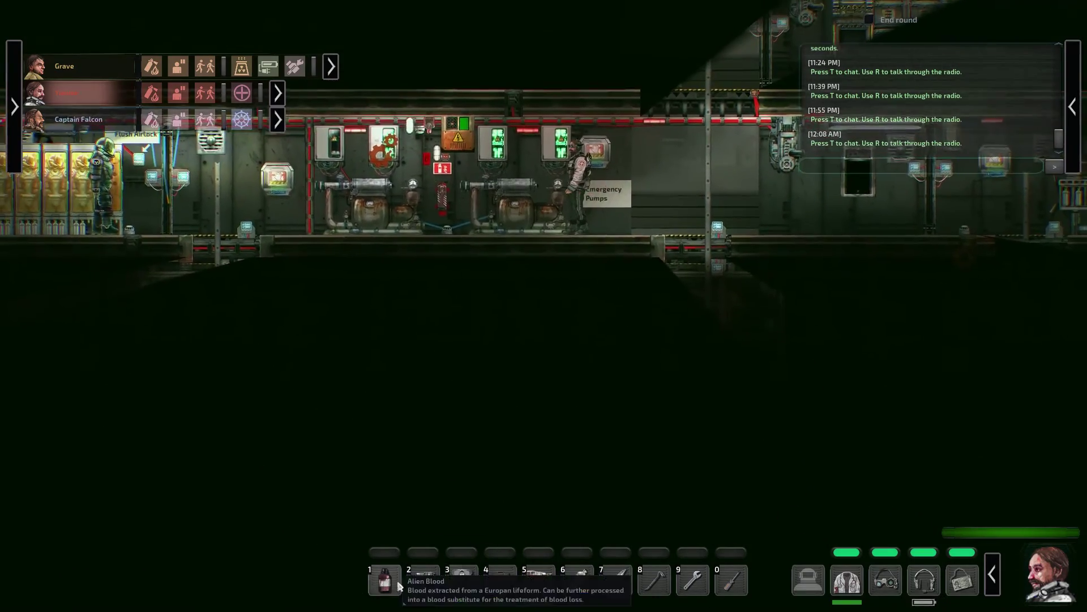
click(382, 580)
drag(382, 580, 462, 385)
key(Escape)
key(Escape)
Complete Mechanical Repairs on the oxygen generator
key(d)
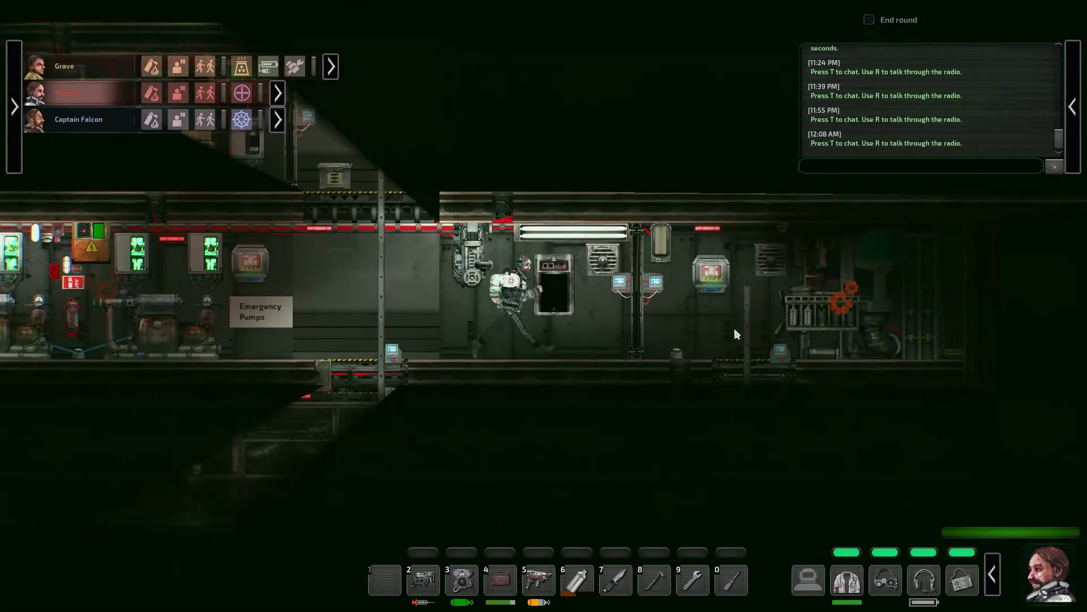
key(d)
key(e)
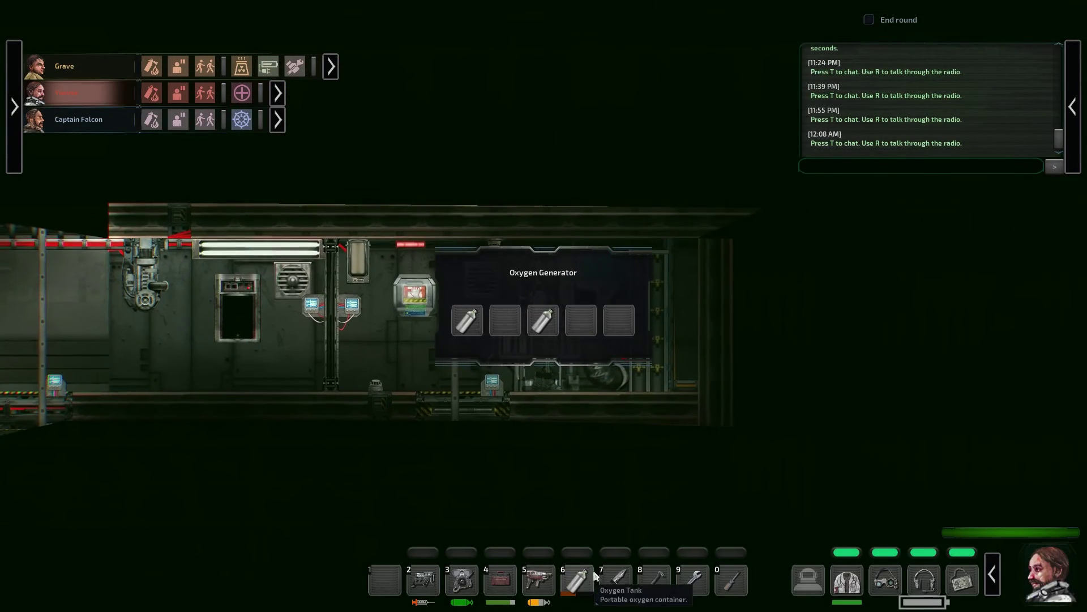
click(504, 321)
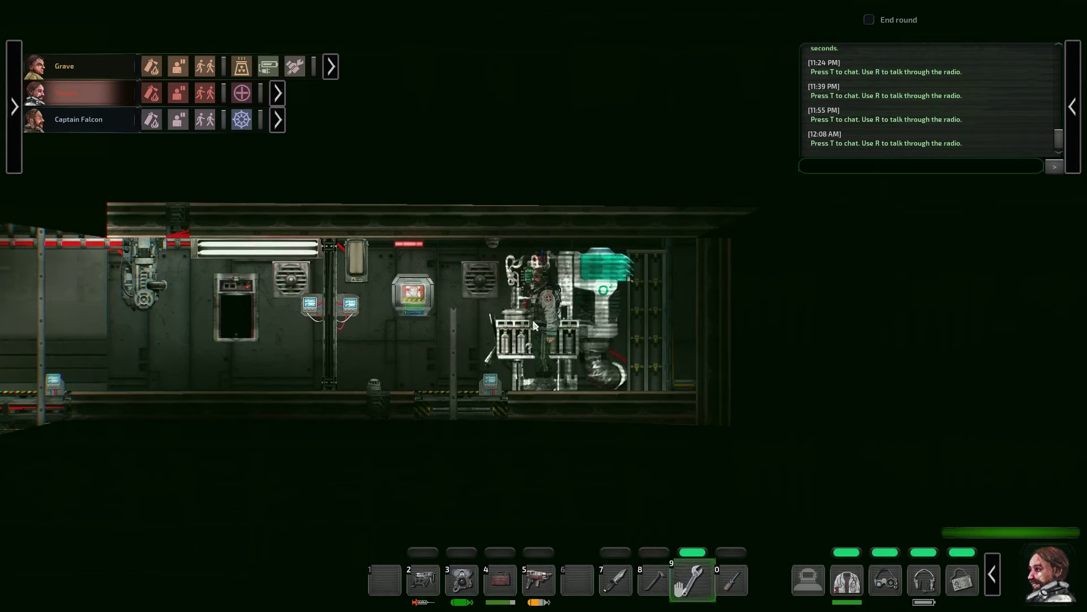
key(e)
click(544, 491)
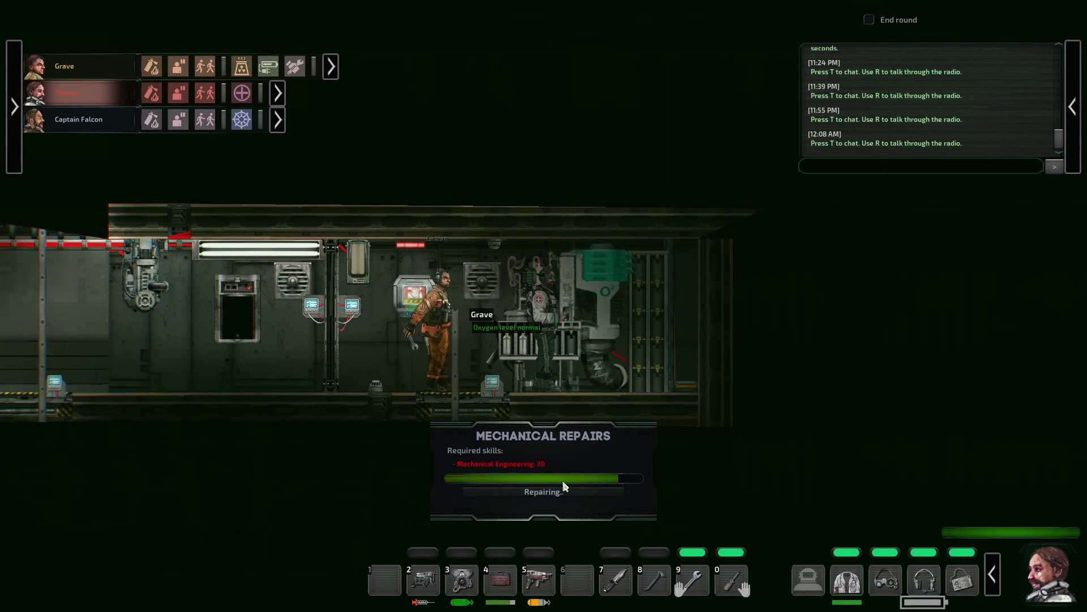
click(563, 486)
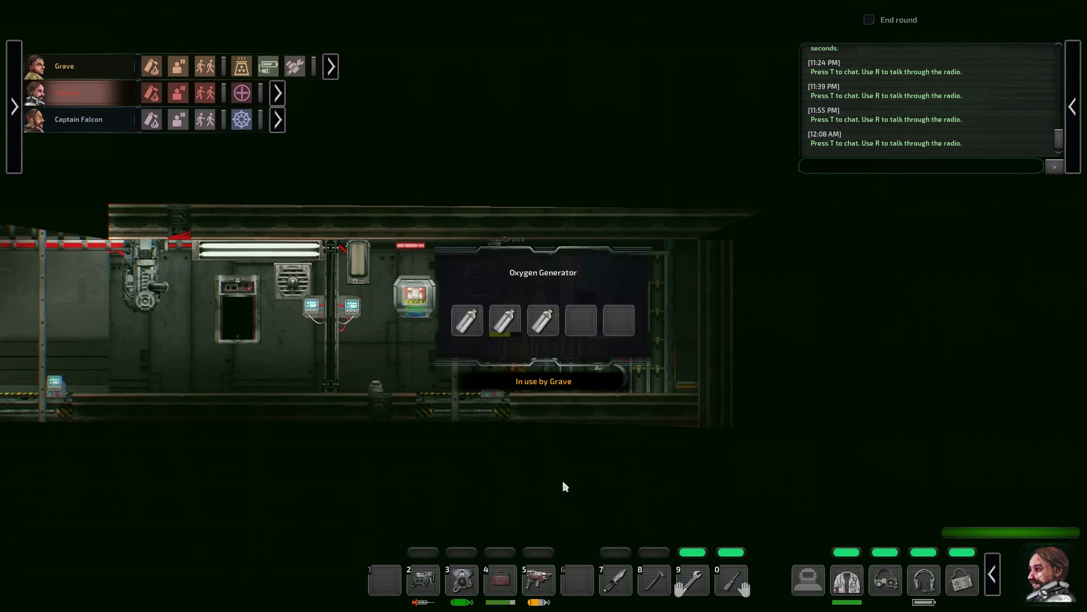
key(Escape)
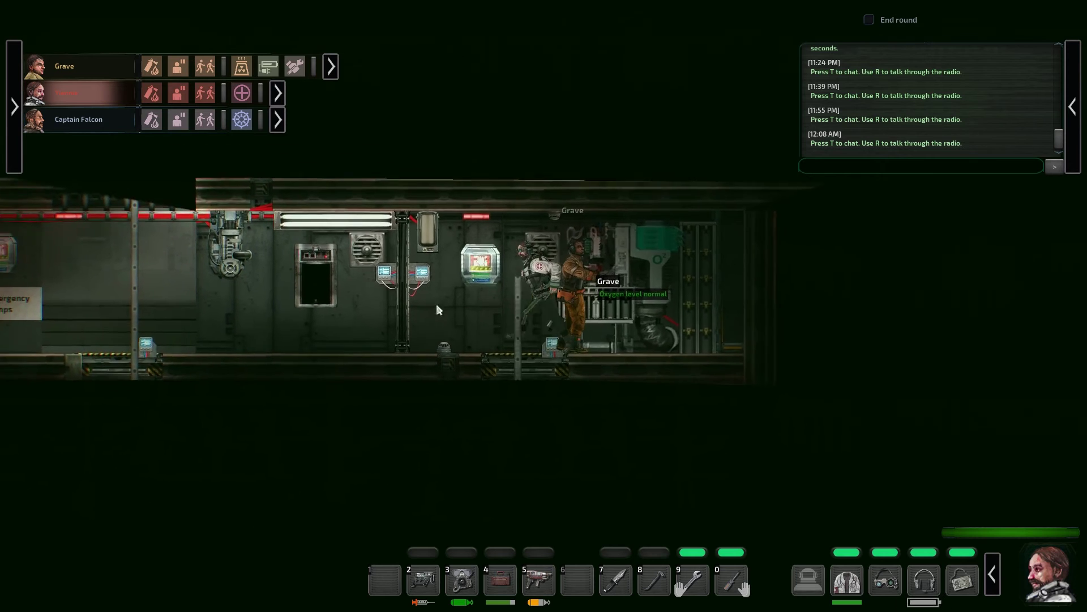
key(a)
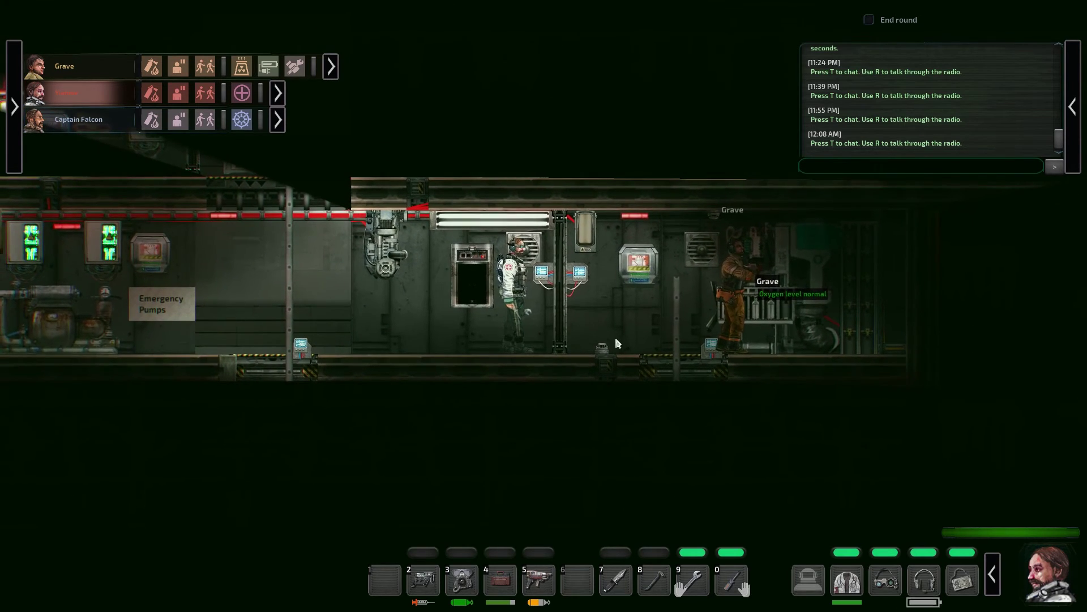
key(d)
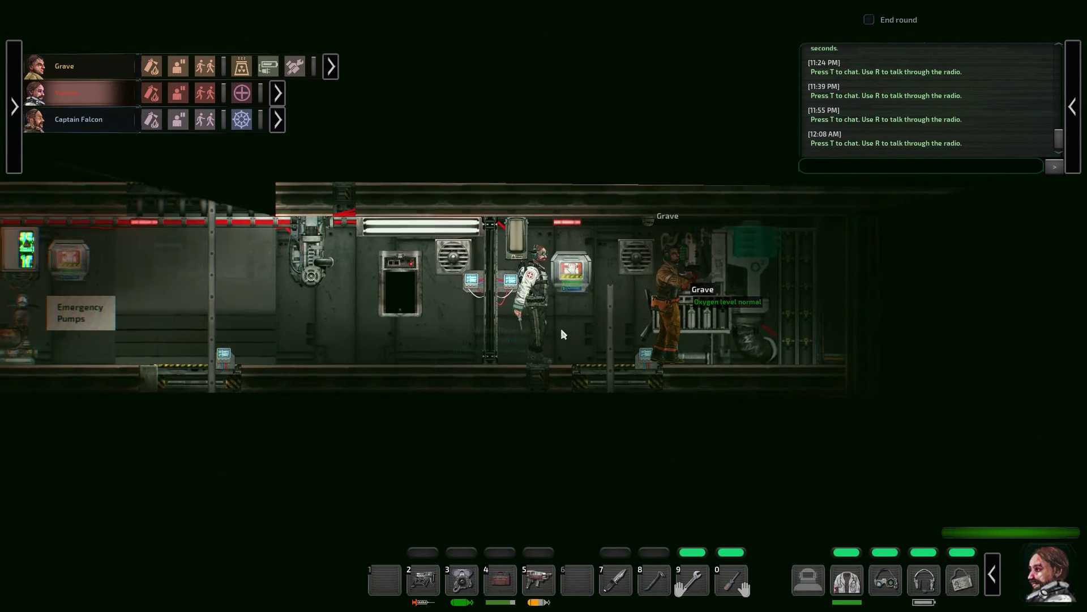
Climb the ladders up to Command and walk left to the battery
click(561, 328)
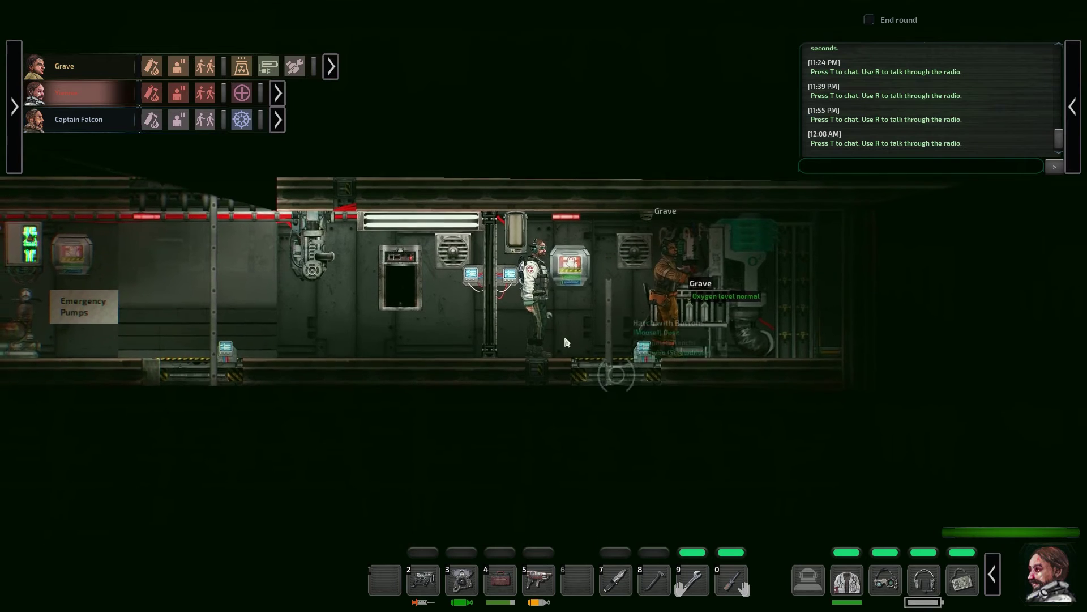
key(w)
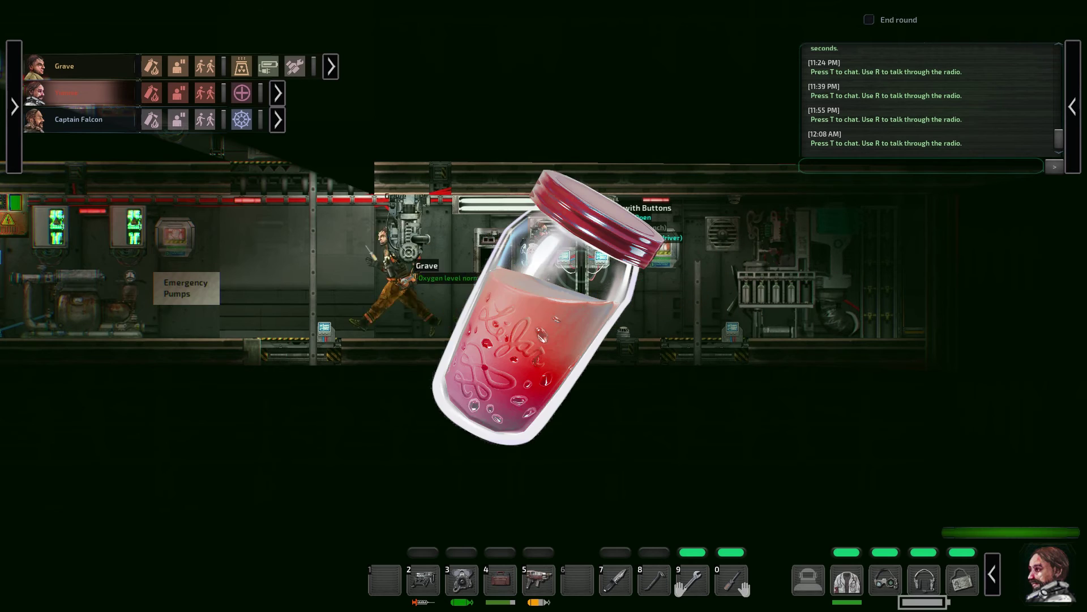
key(a)
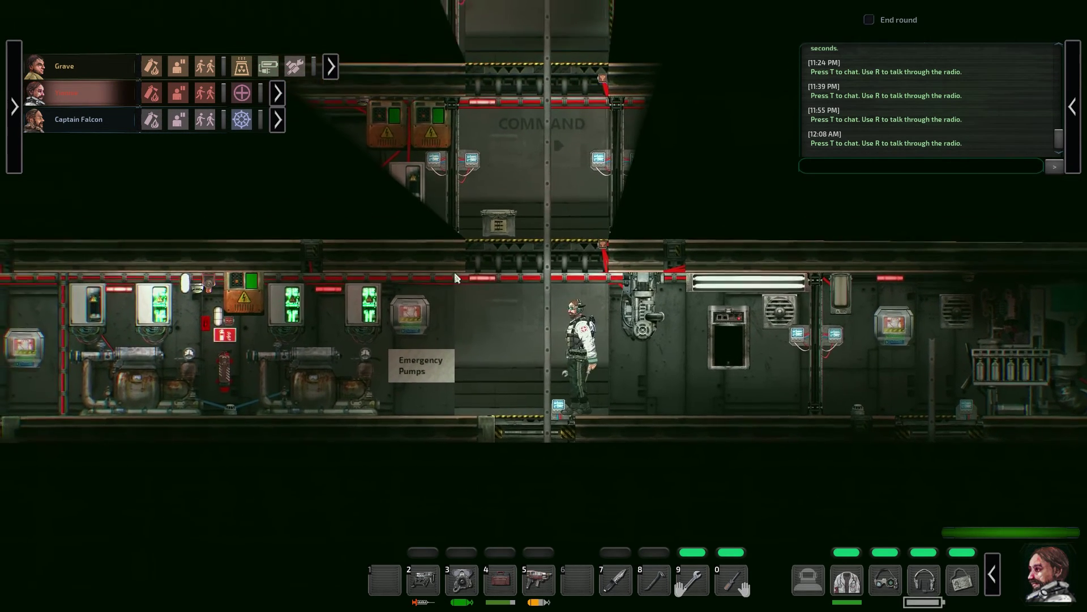
key(w)
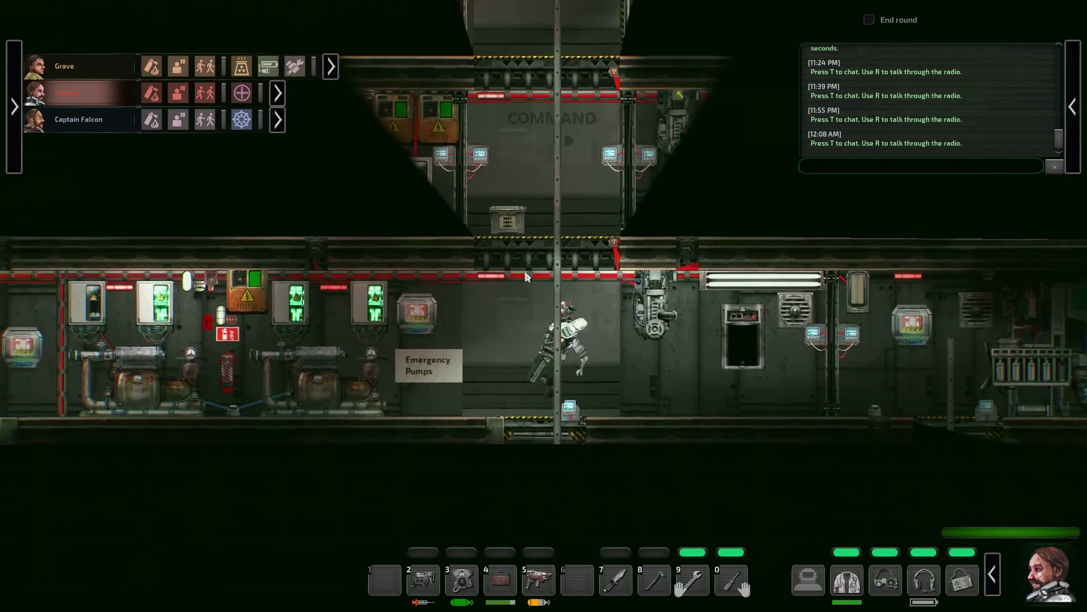
key(w)
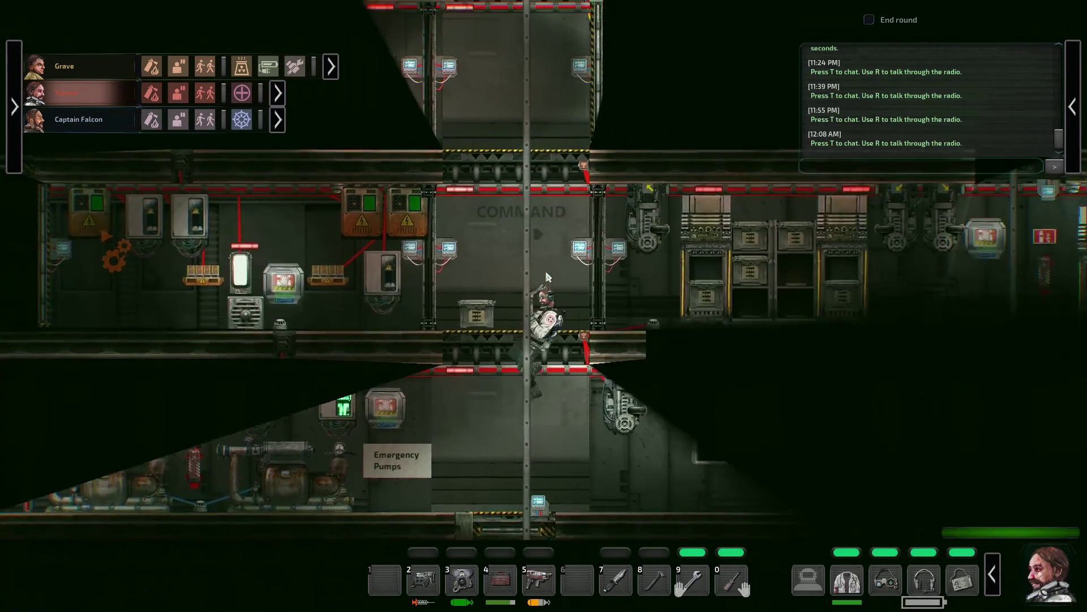
key(a)
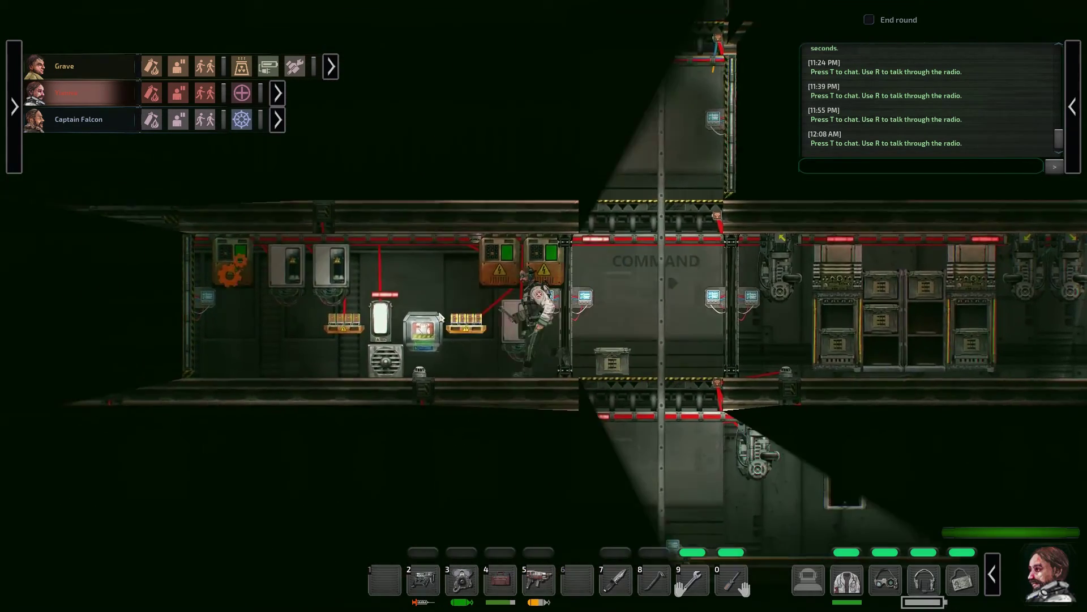
key(a)
Complete Electrical Repairs on the battery beside Command
click(535, 308)
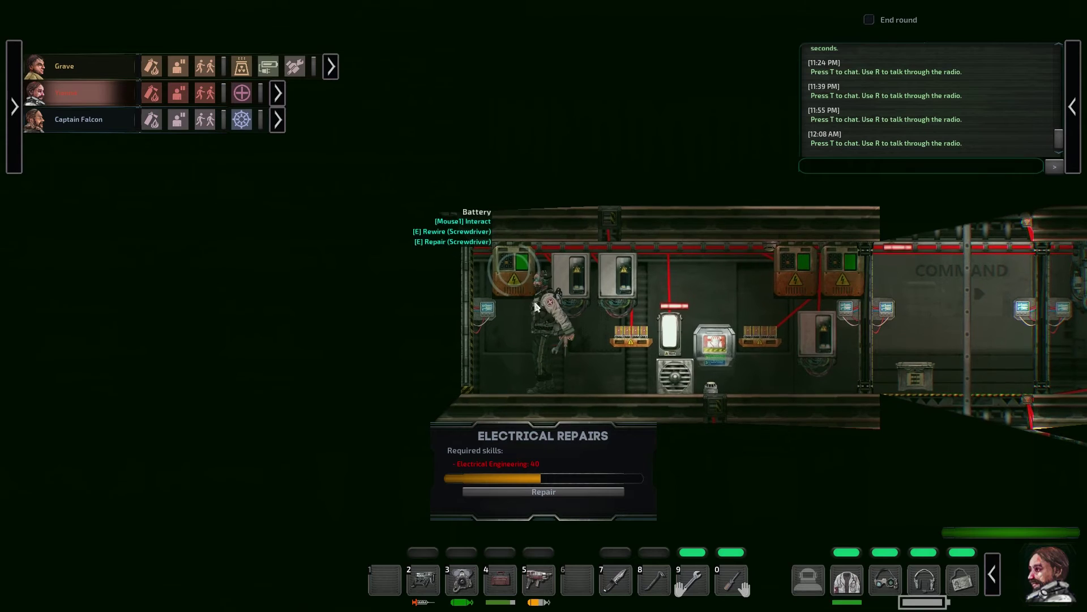
click(554, 493)
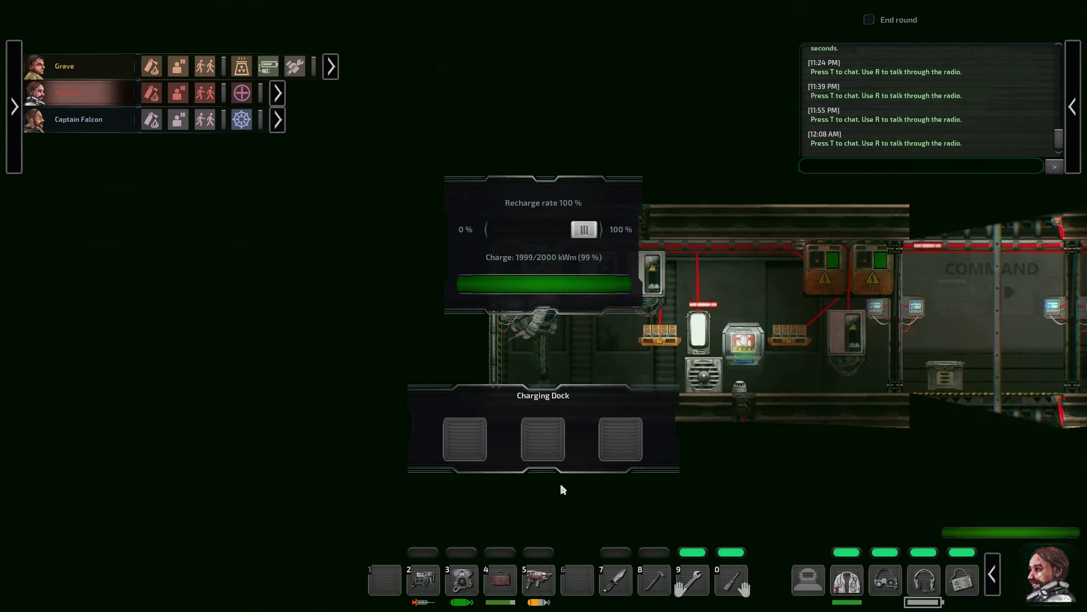
key(d)
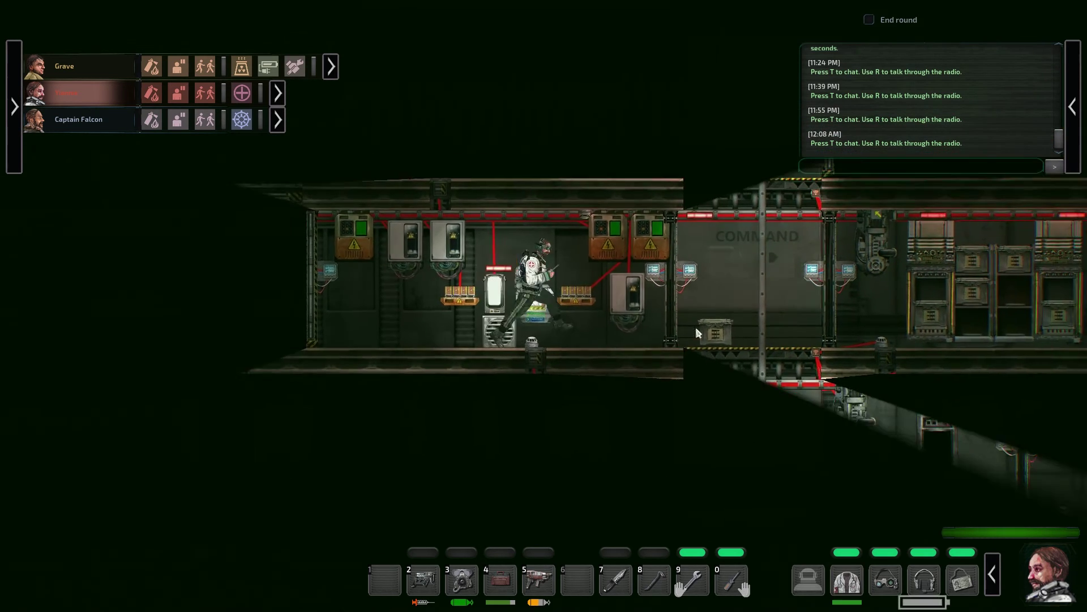
key(d)
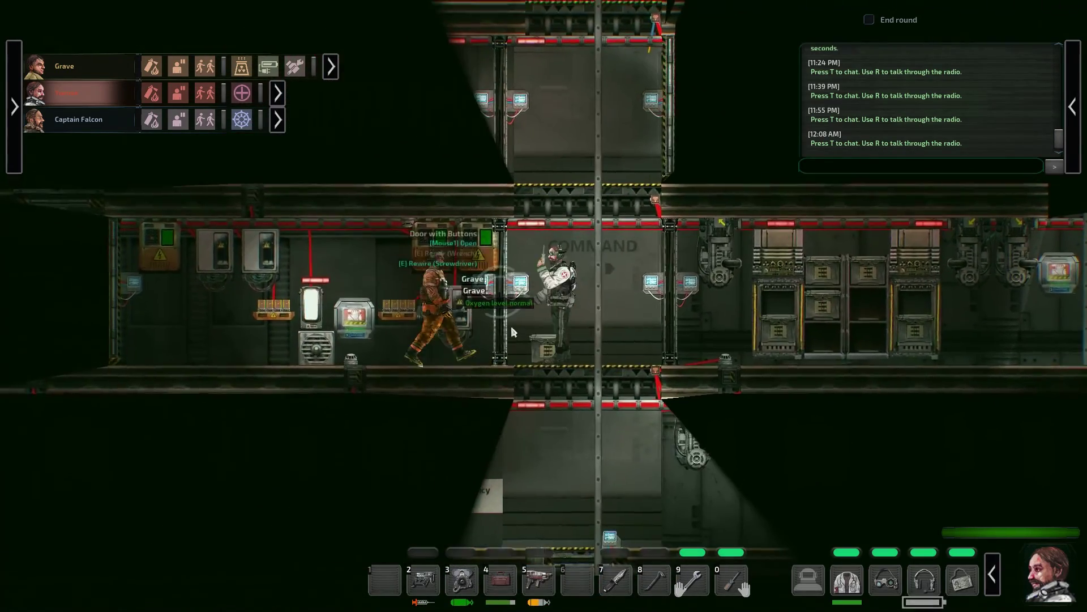
Leave Command, pass the battery room, and descend to the power room's junction box
click(518, 283)
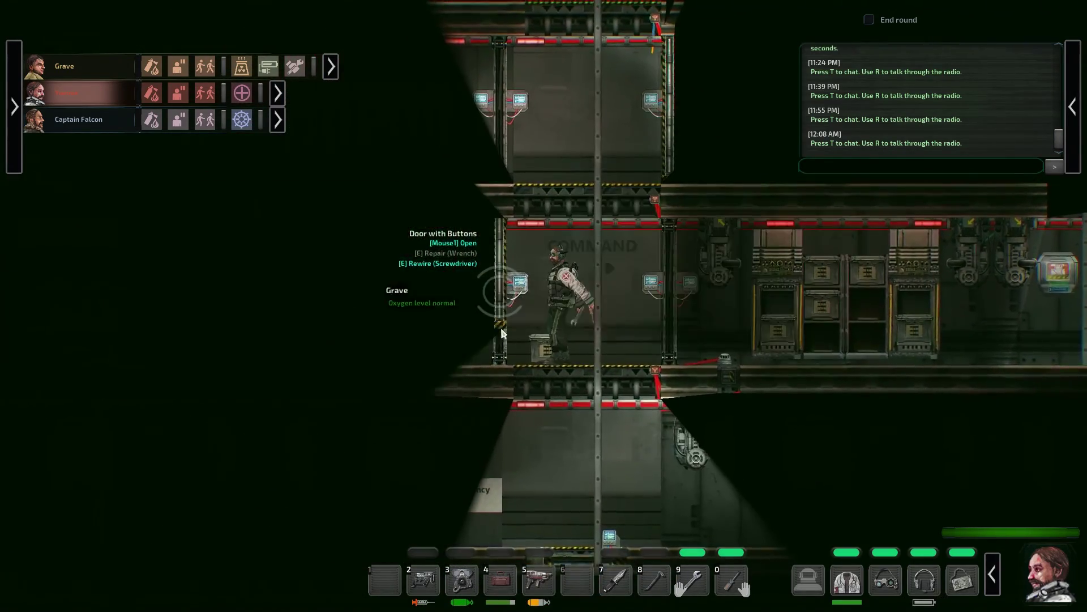
key(a)
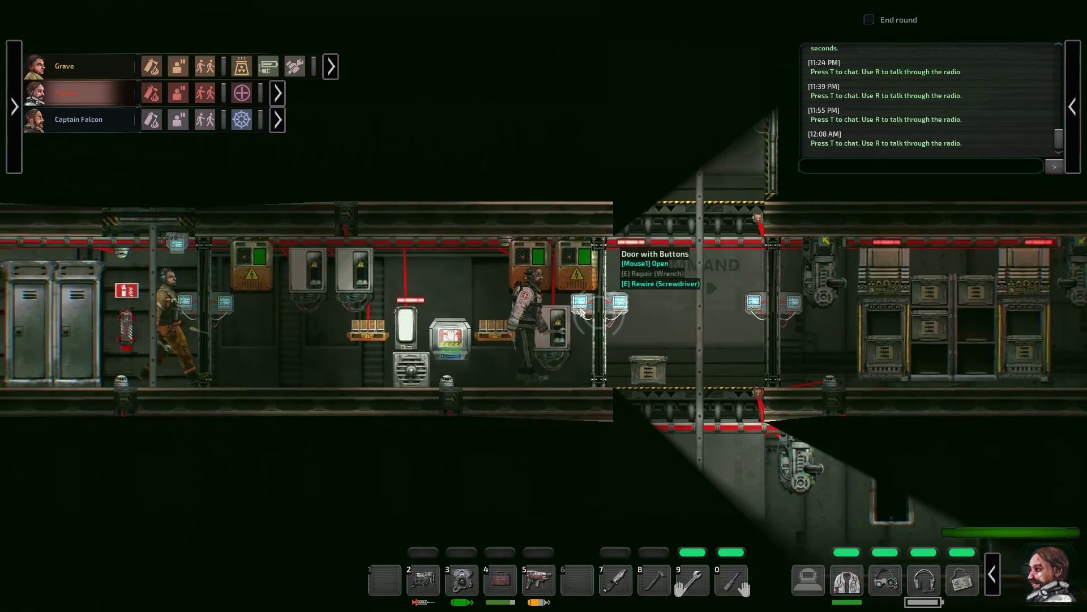
key(a)
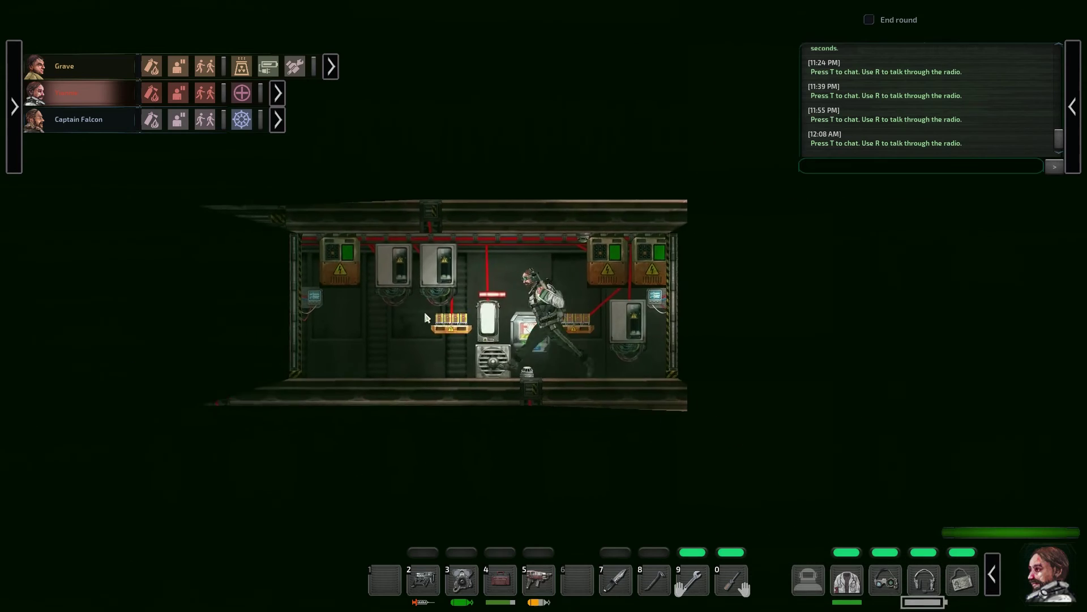
click(538, 308)
key(a)
key(w)
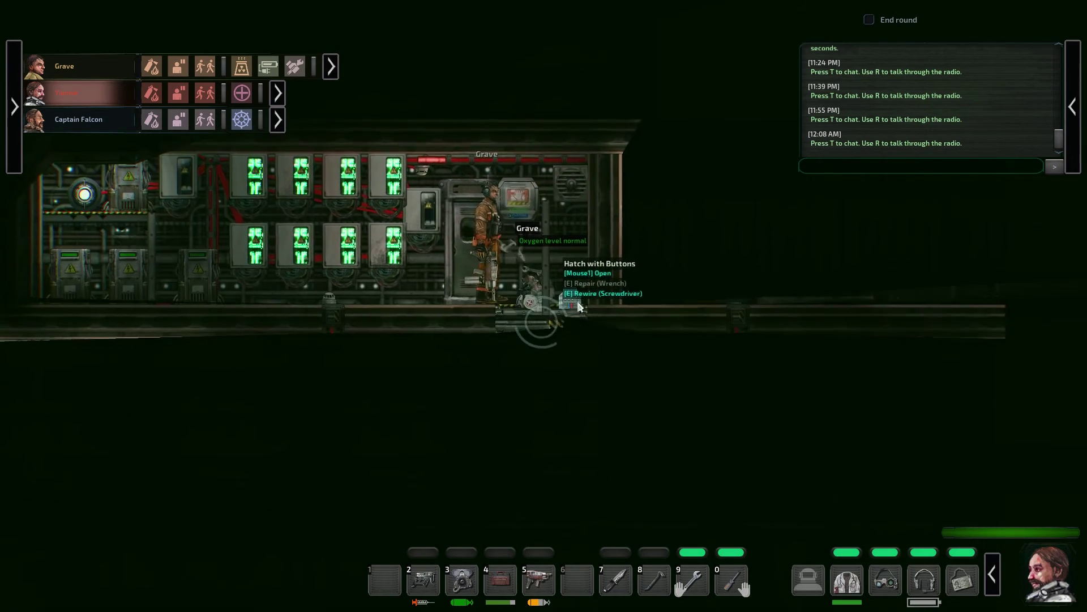
key(s)
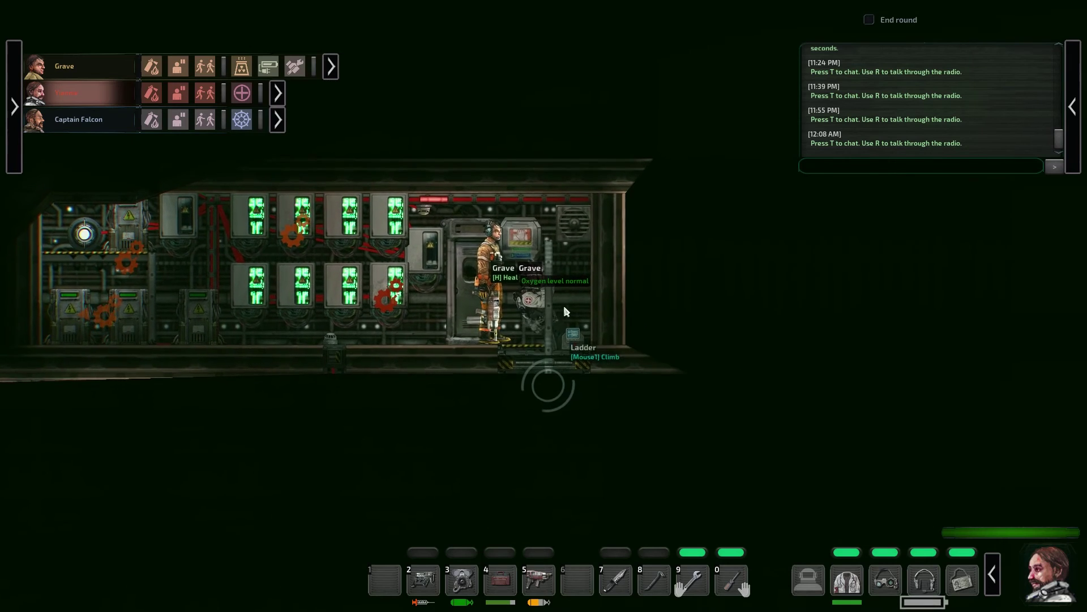
mouse_move(553, 308)
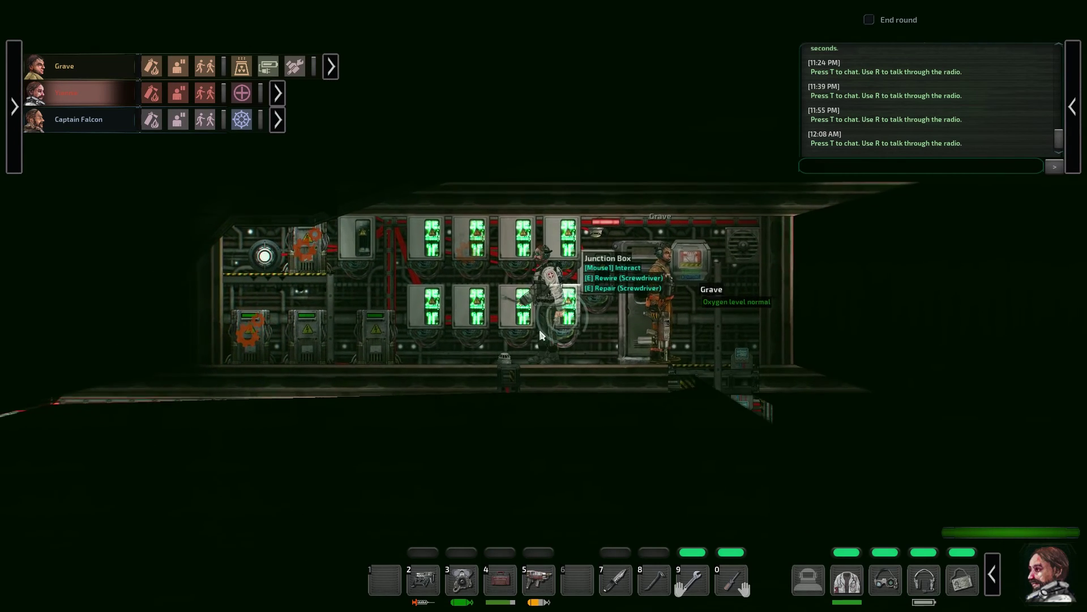
click(539, 318)
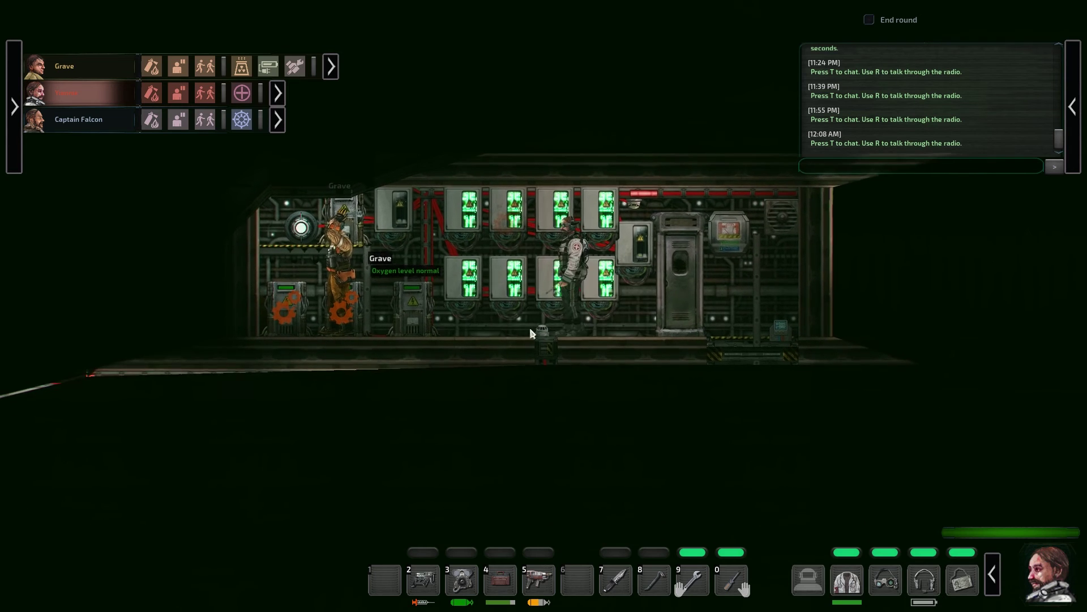
Complete Electrical Repairs on the junction box, then check the supercapacitor's charge
click(513, 274)
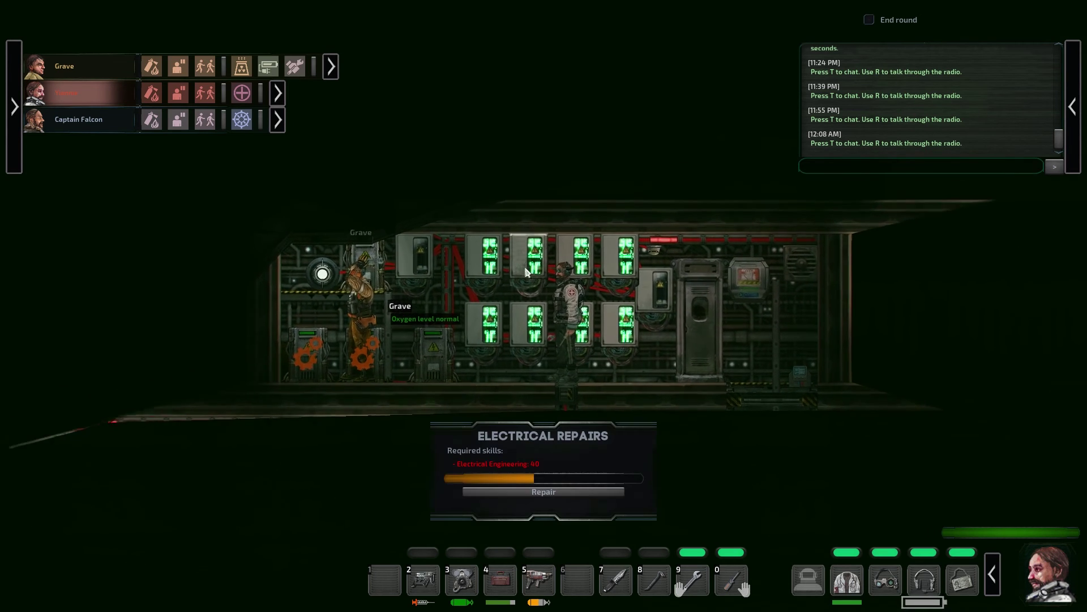
click(533, 495)
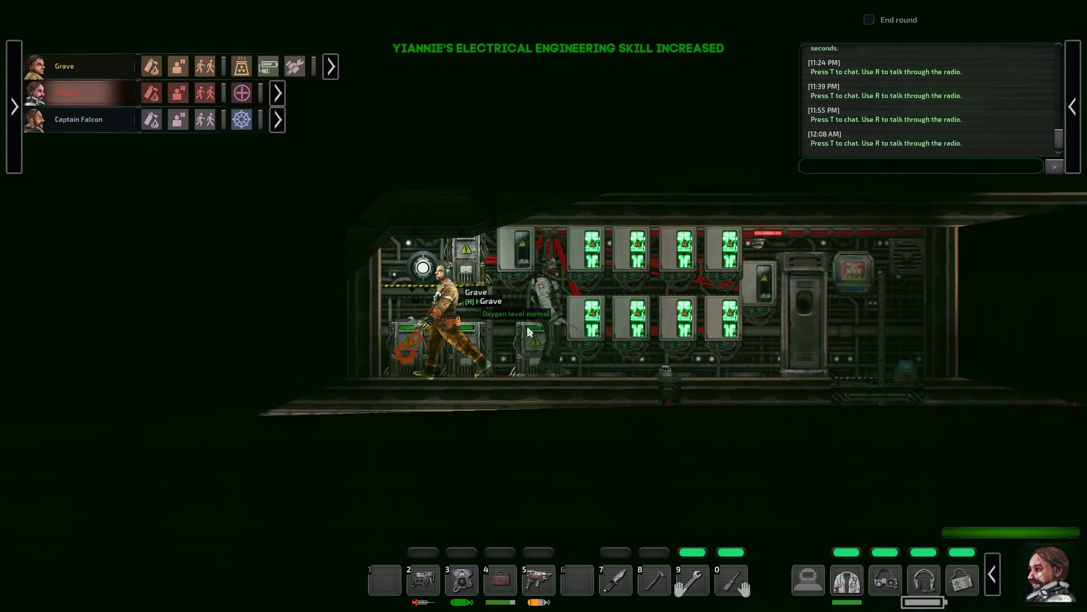
key(a)
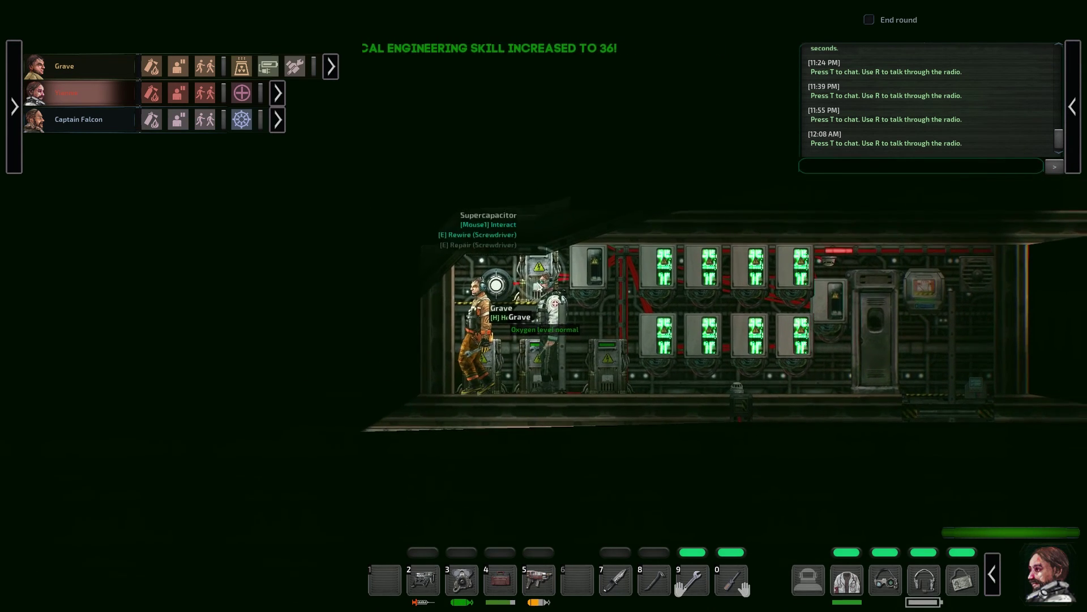
key(e)
key(e)
key(e)
key(e)
key(e)
click(557, 279)
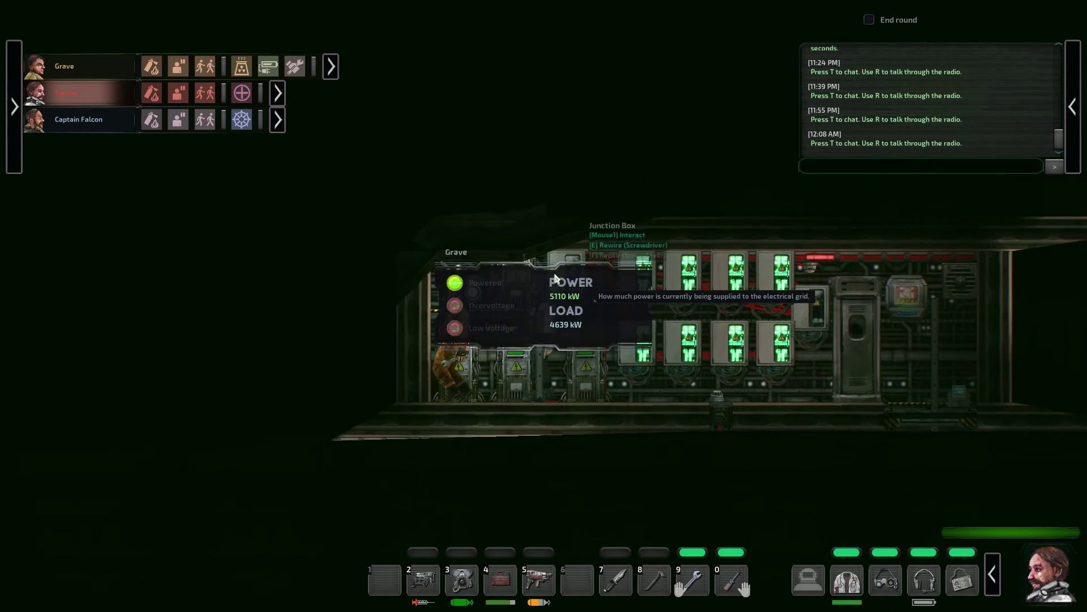
key(a)
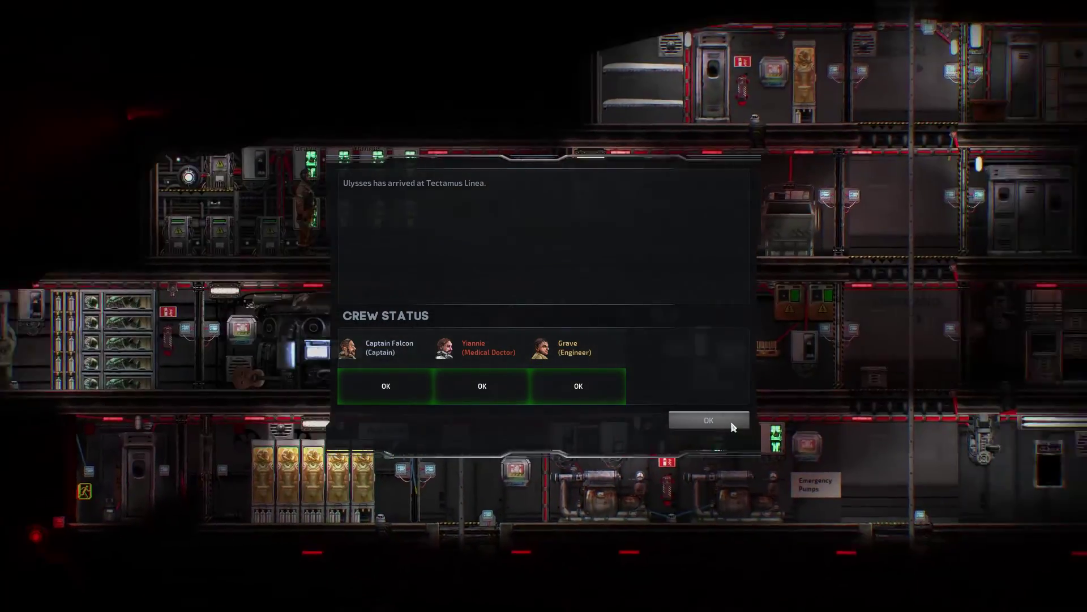
Click OK on the Tectamus Linea Crew Status report
click(709, 420)
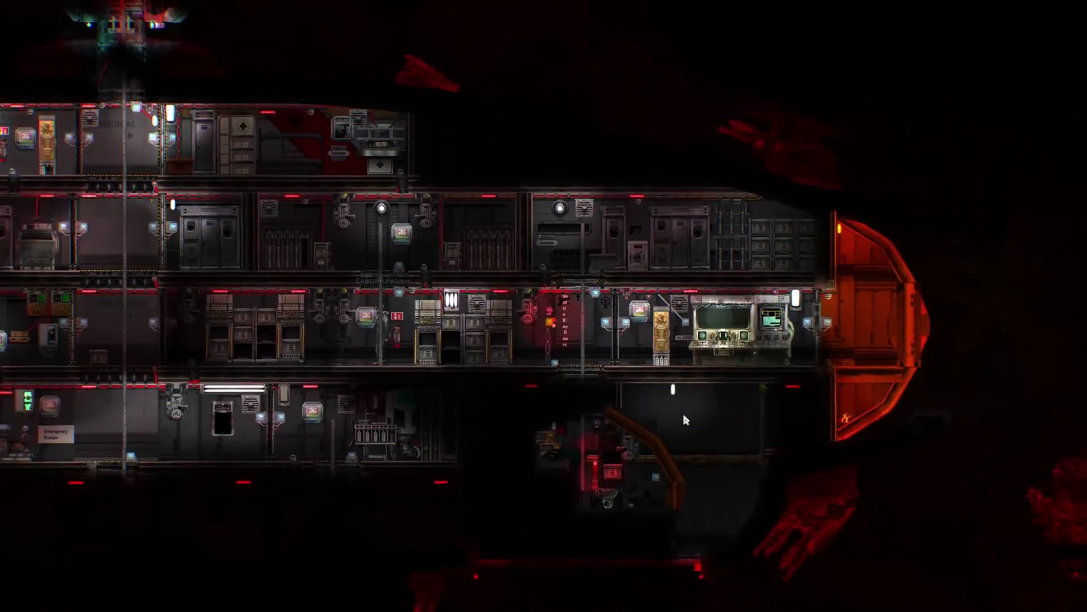